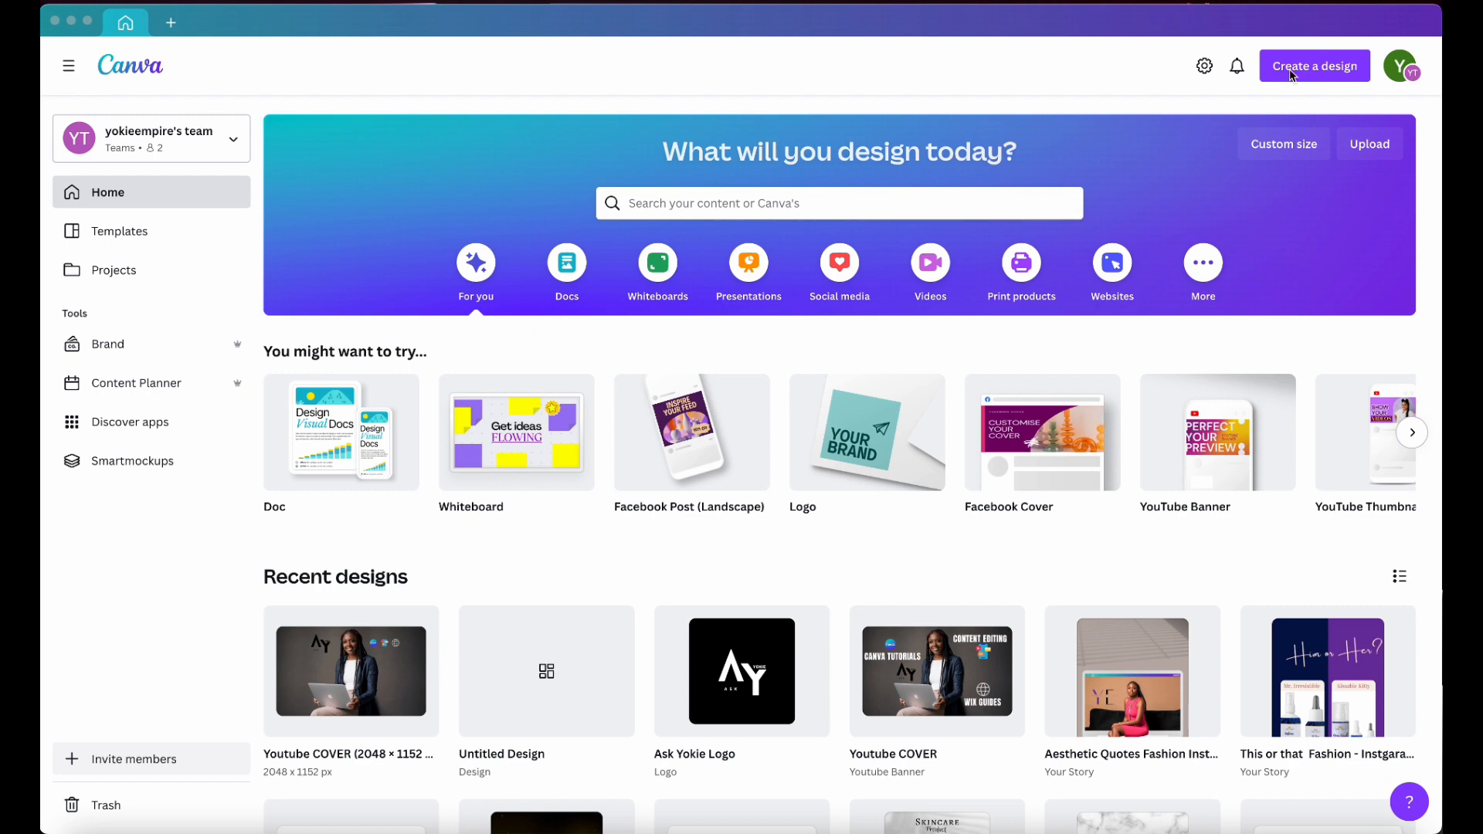
# - Create a new blank design of the Logo type
pyautogui.hscroll(11, 834, 407)
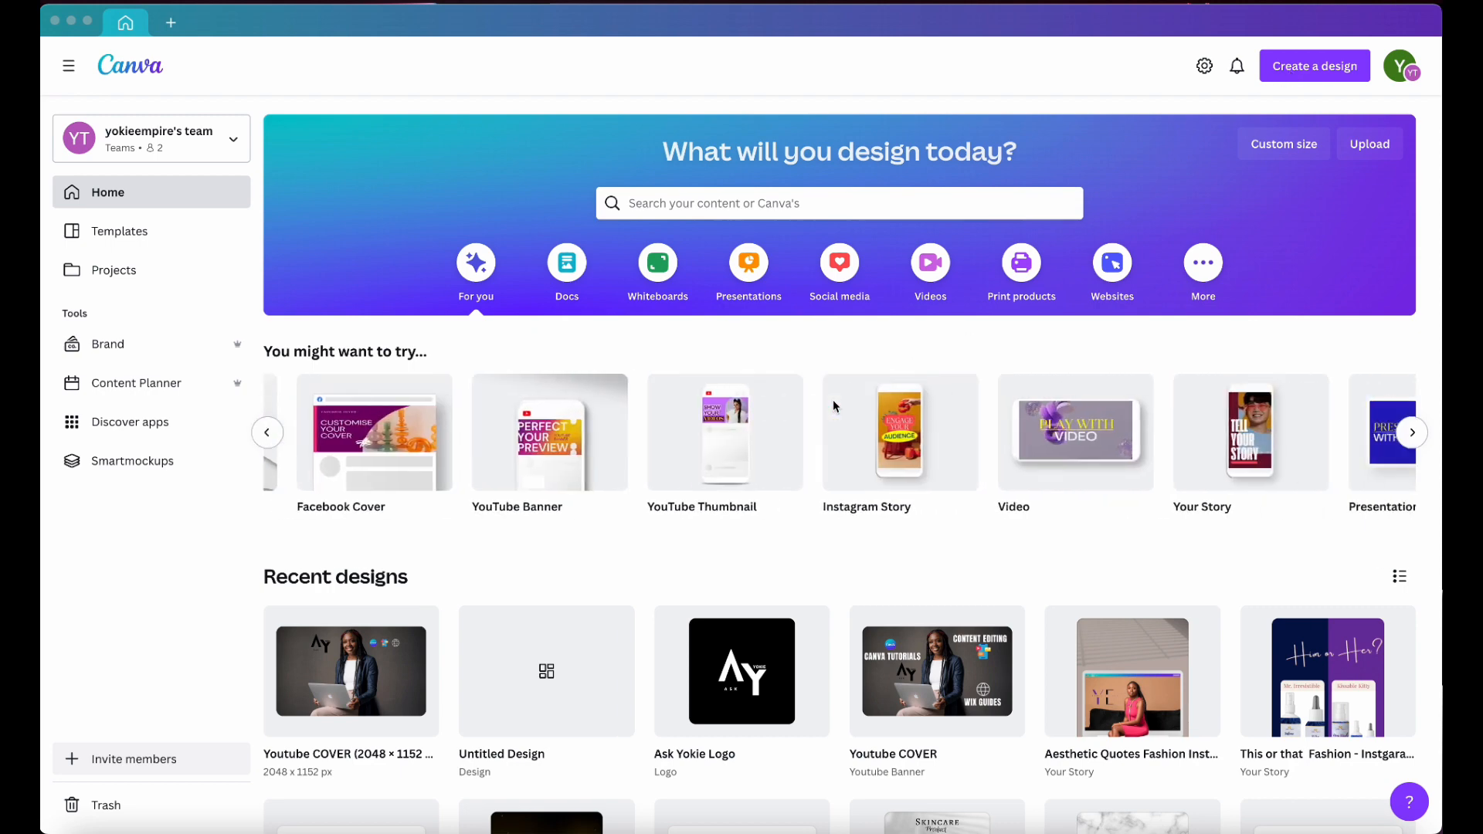
pyautogui.hscroll(-11, 834, 407)
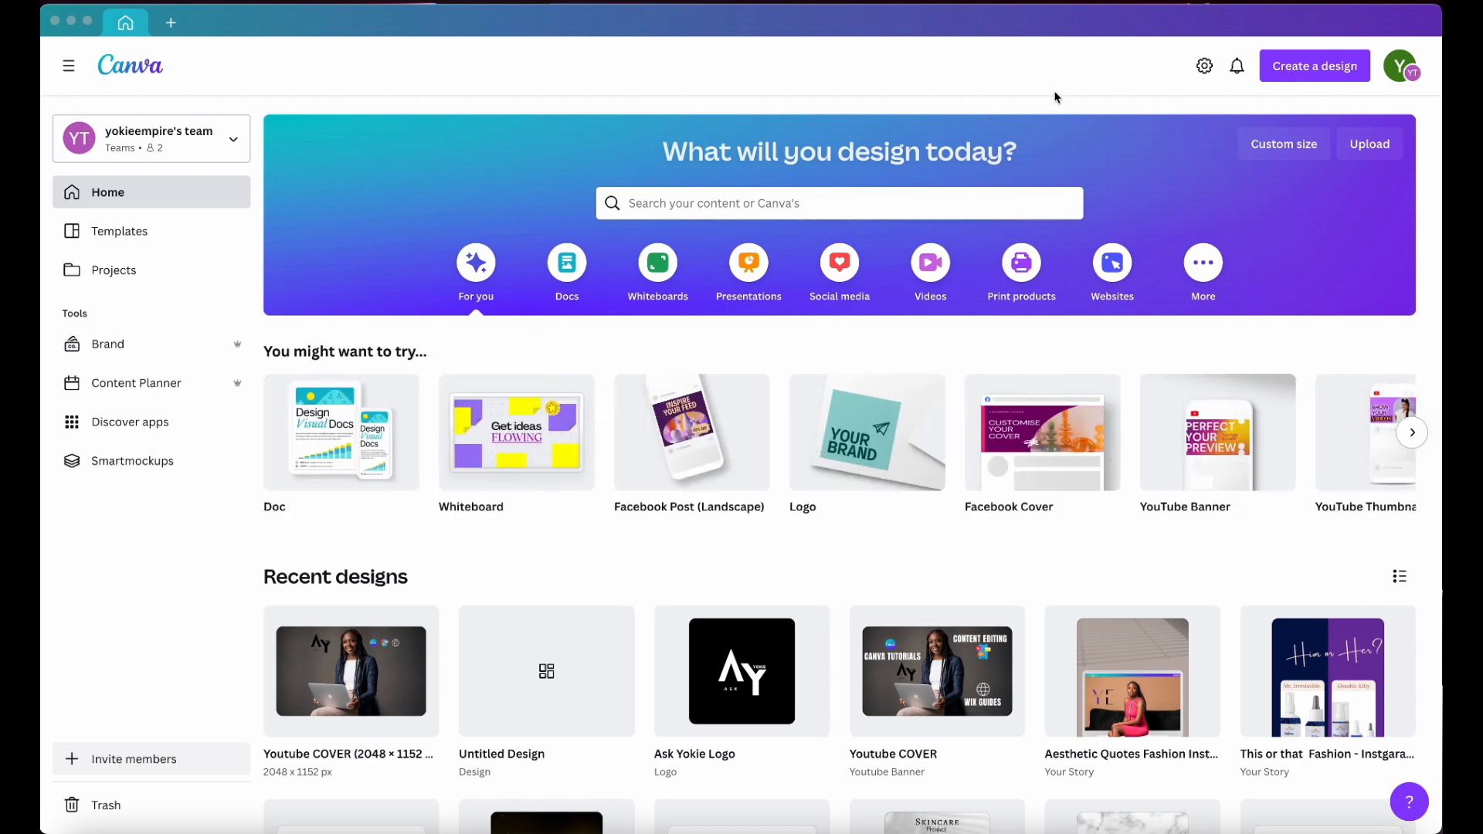
pyautogui.click(1304, 74)
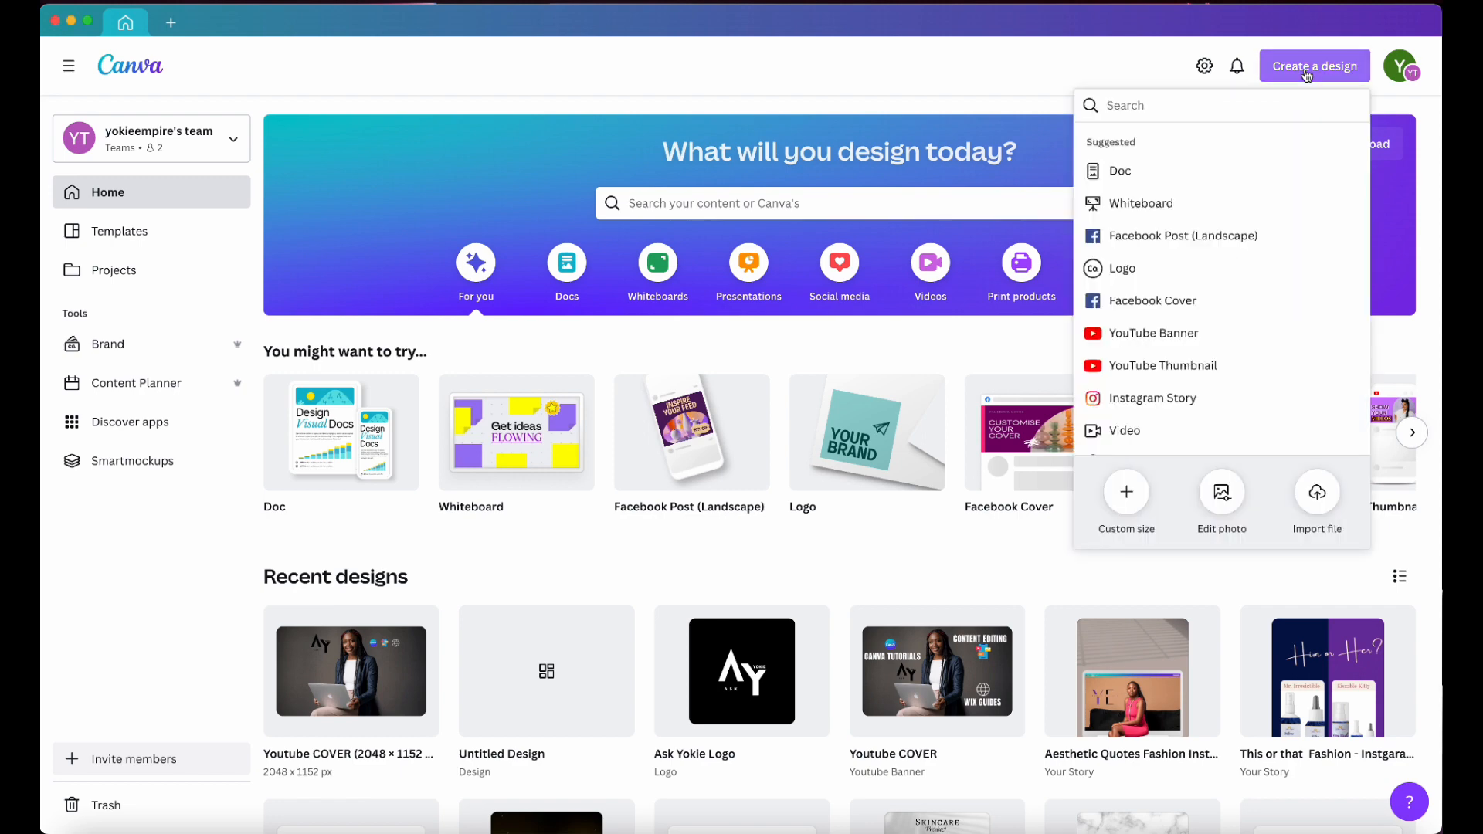
pyautogui.click(1148, 272)
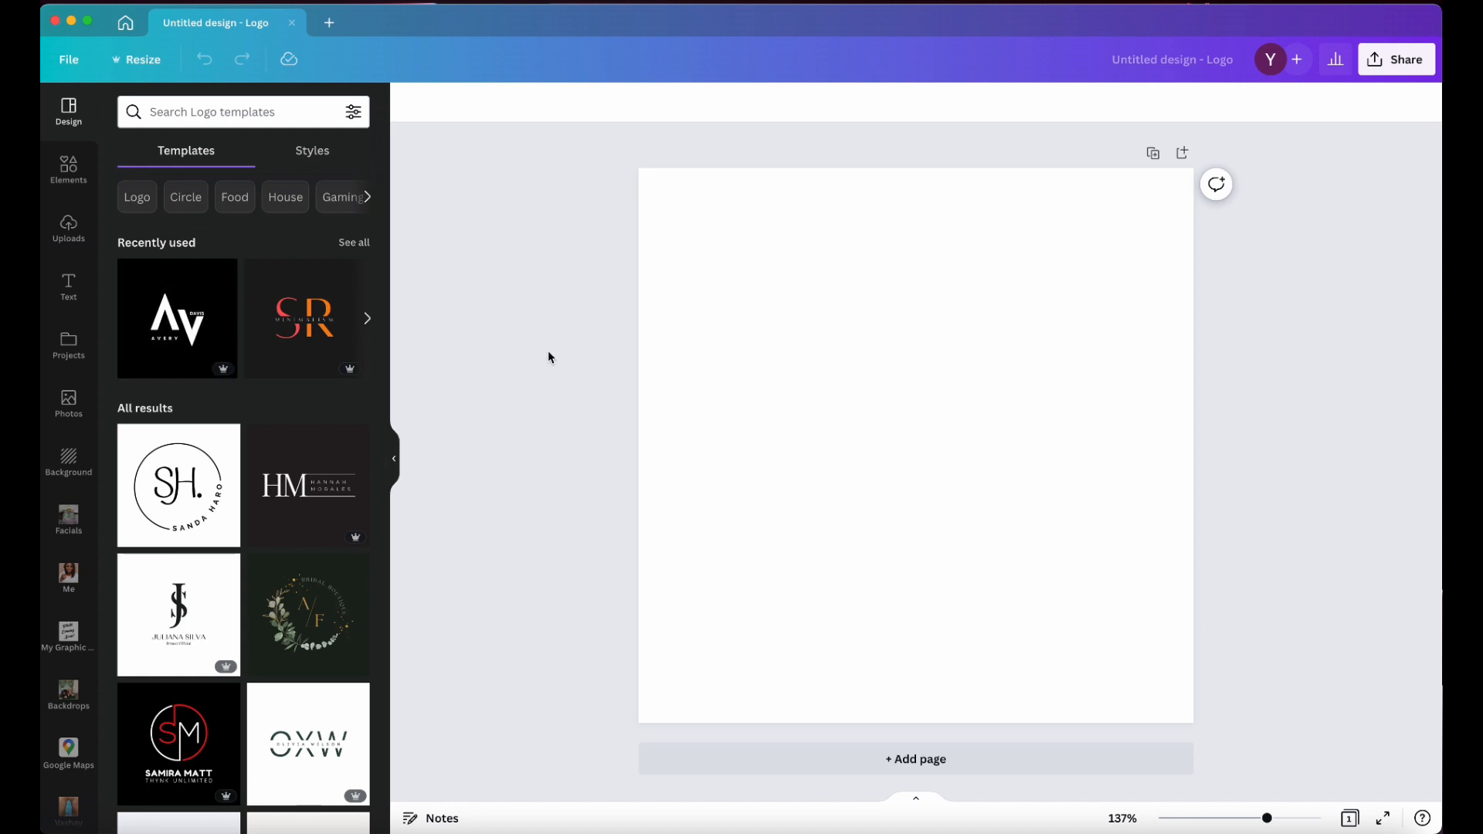
# - Apply the white version of the recently used Black And White Business Logo template to the blank page
pyautogui.scroll(-1, 280, 602)
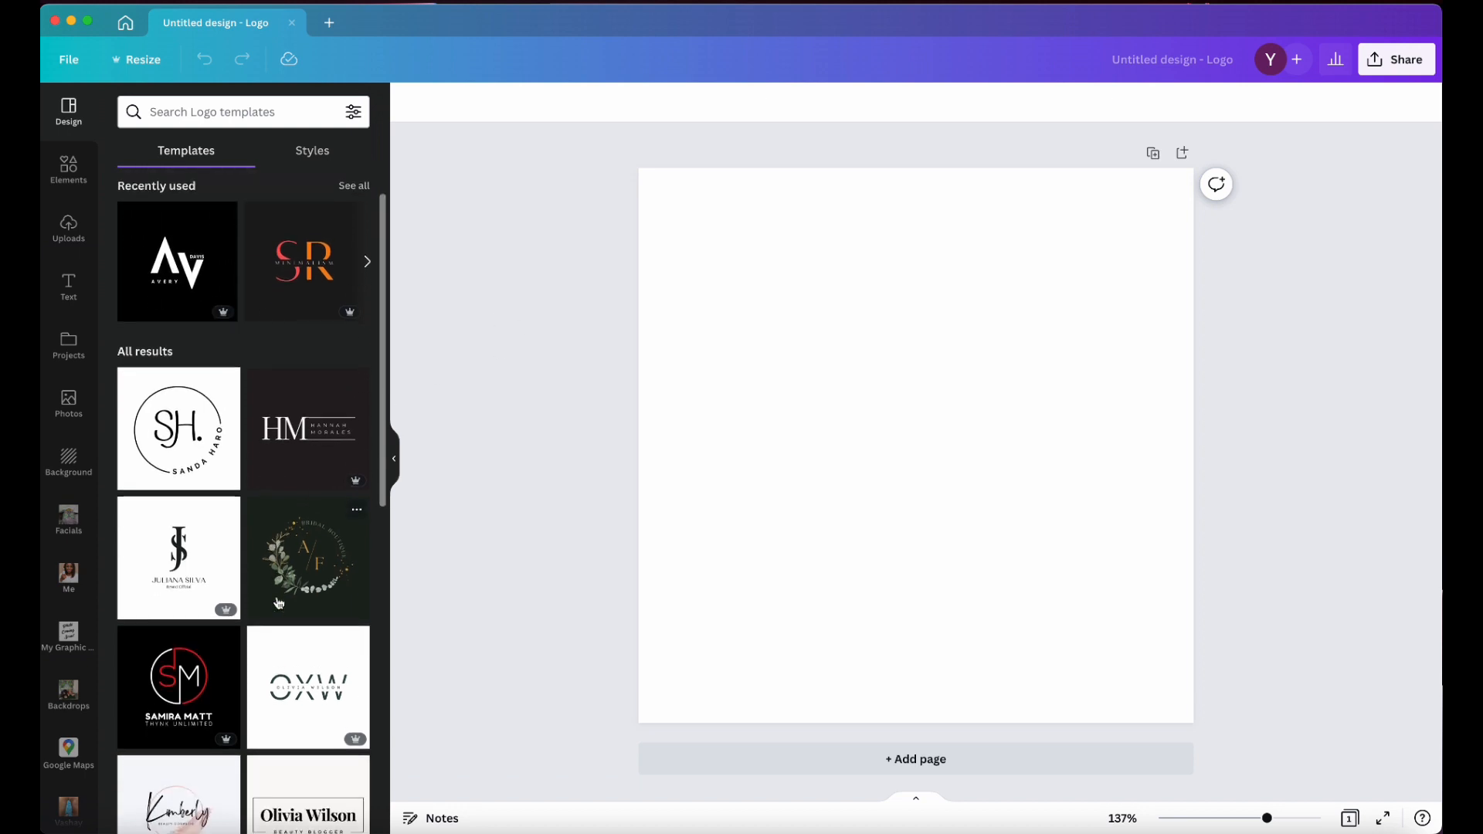
pyautogui.scroll(1, 279, 602)
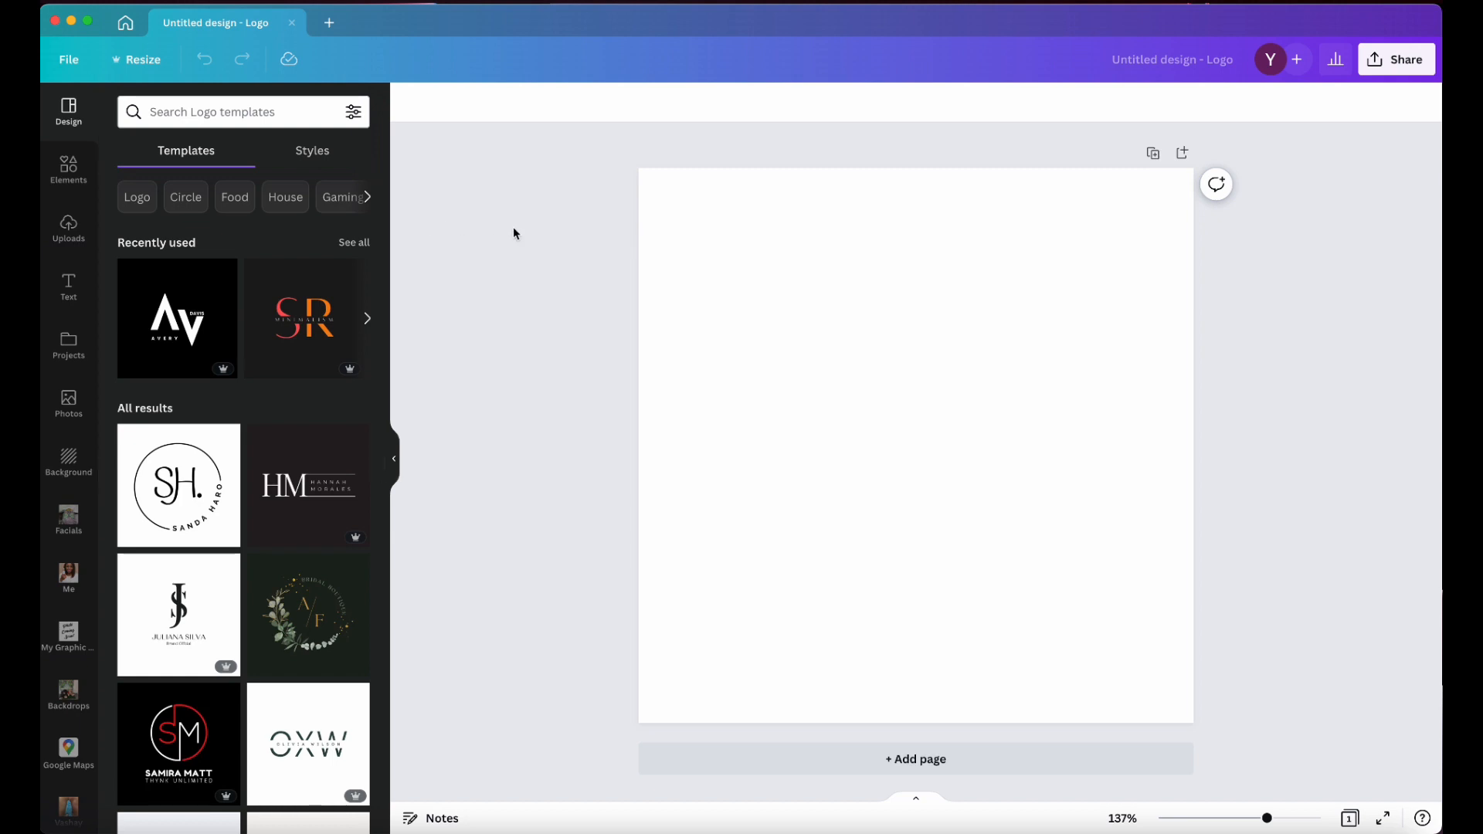
pyautogui.click(310, 151)
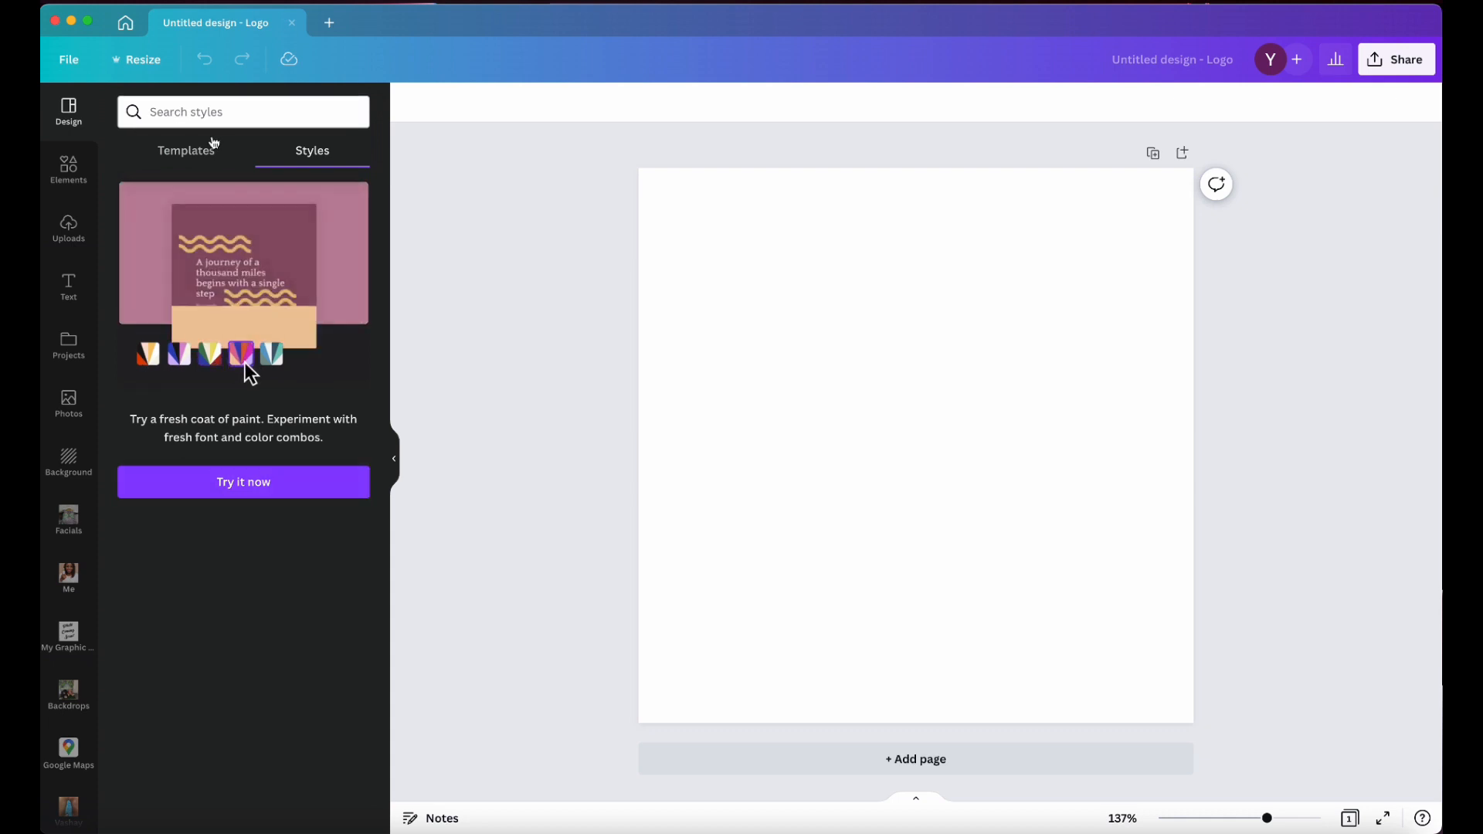
pyautogui.click(195, 158)
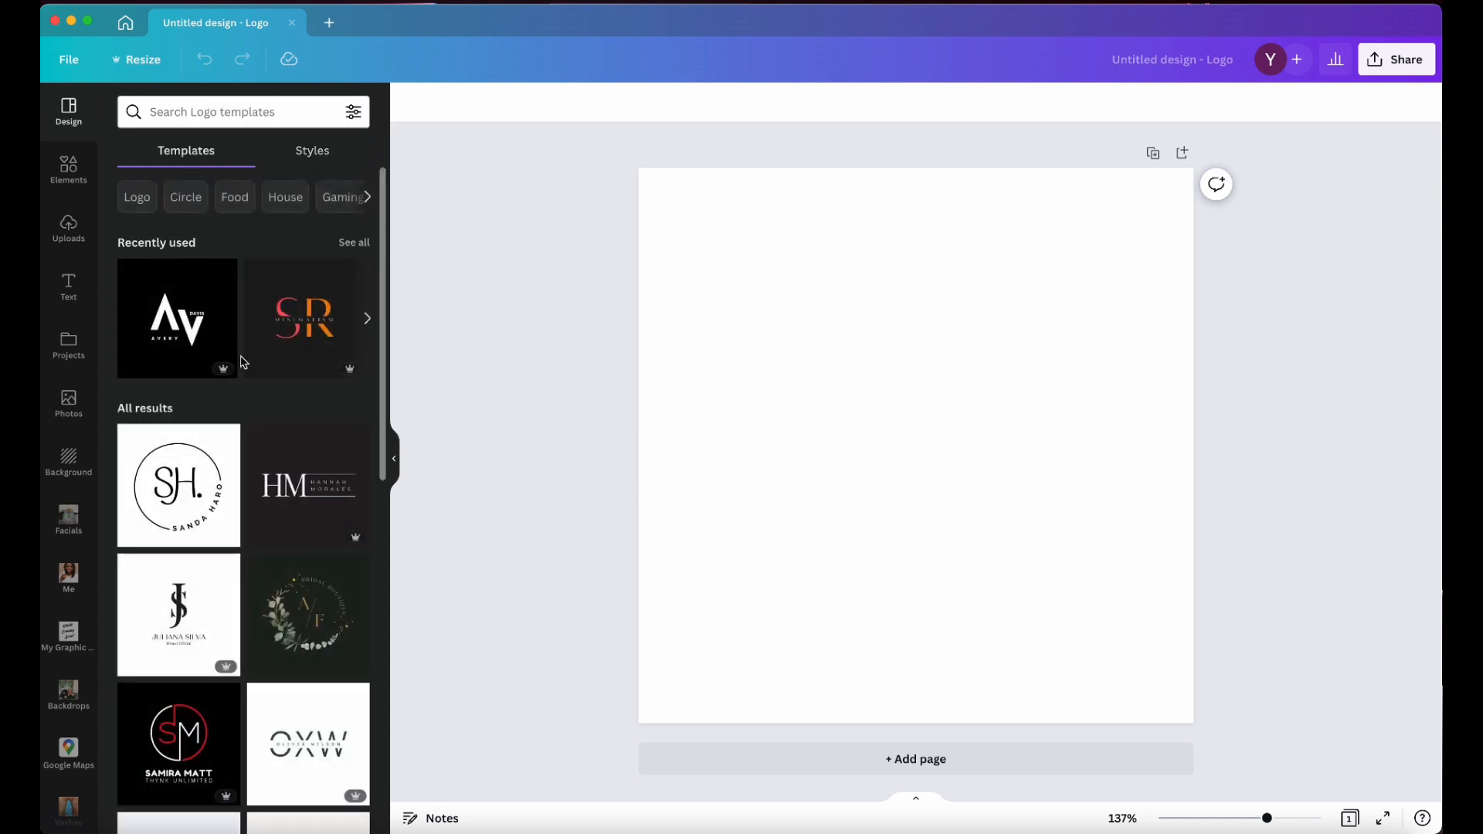
pyautogui.click(224, 330)
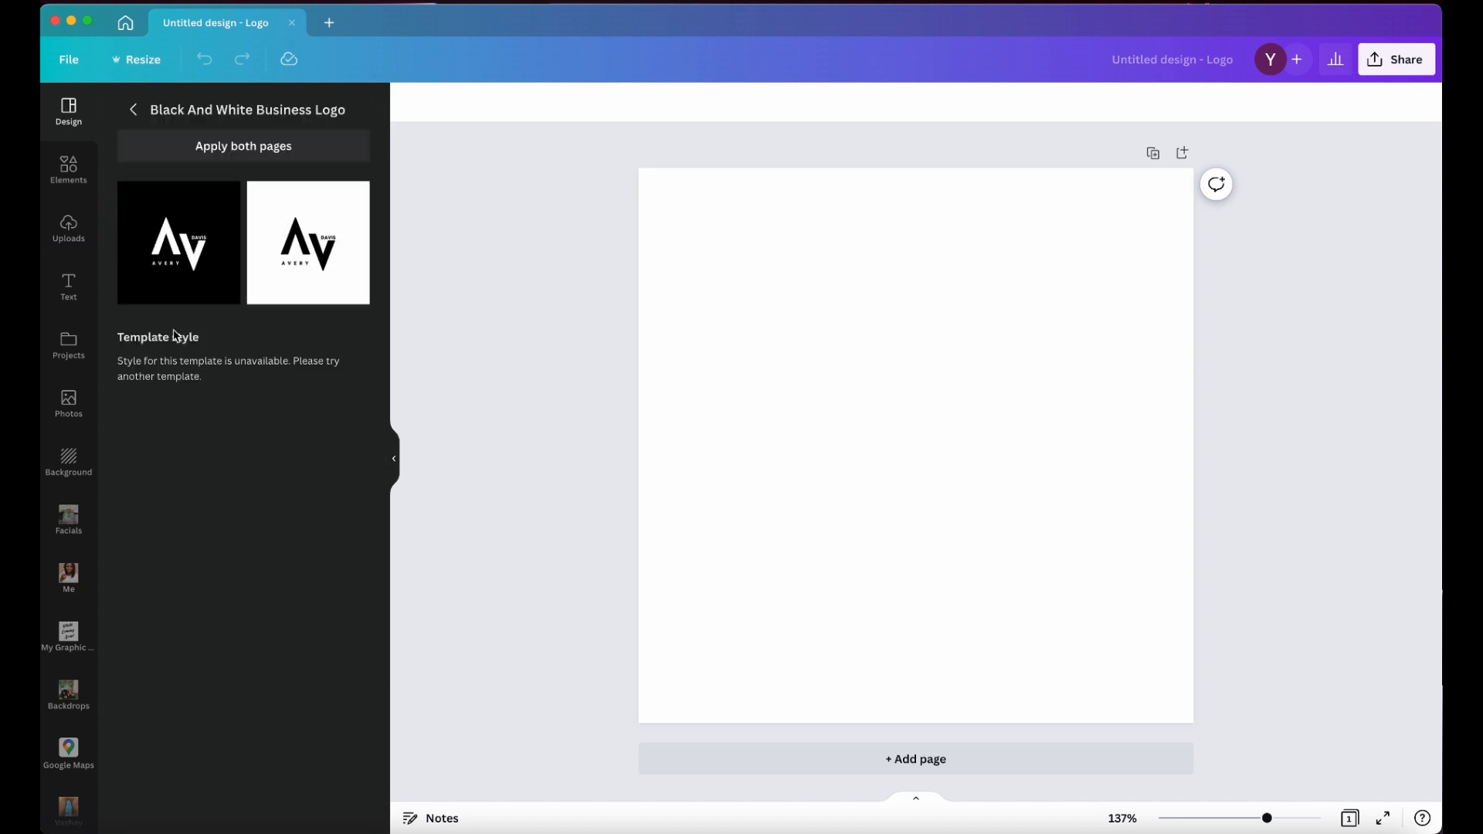
pyautogui.click(180, 247)
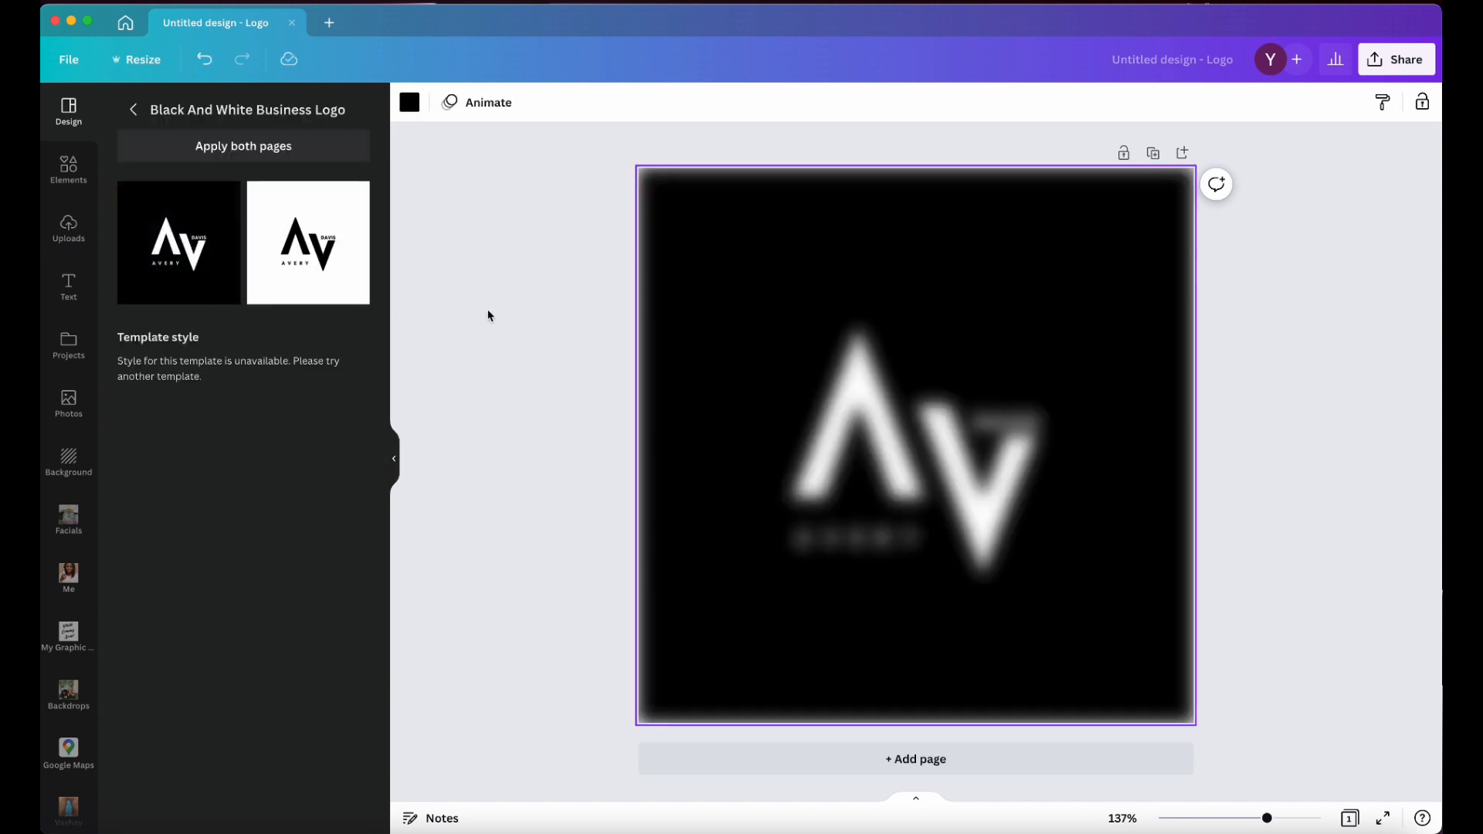
pyautogui.click(348, 248)
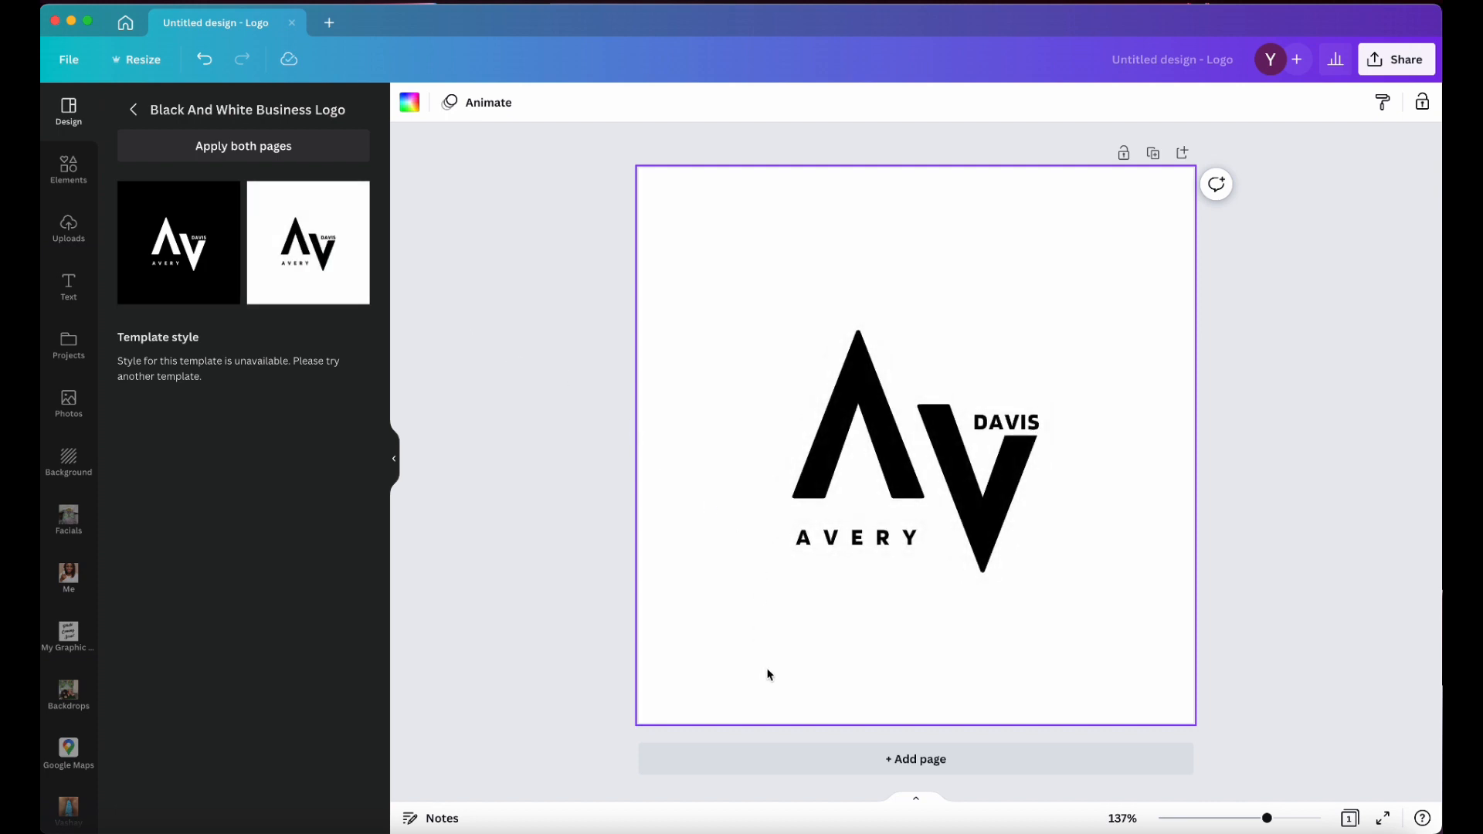
# - Add a second page and apply the dark green Bridal Boutique leaf wreath logo template to it
pyautogui.click(814, 762)
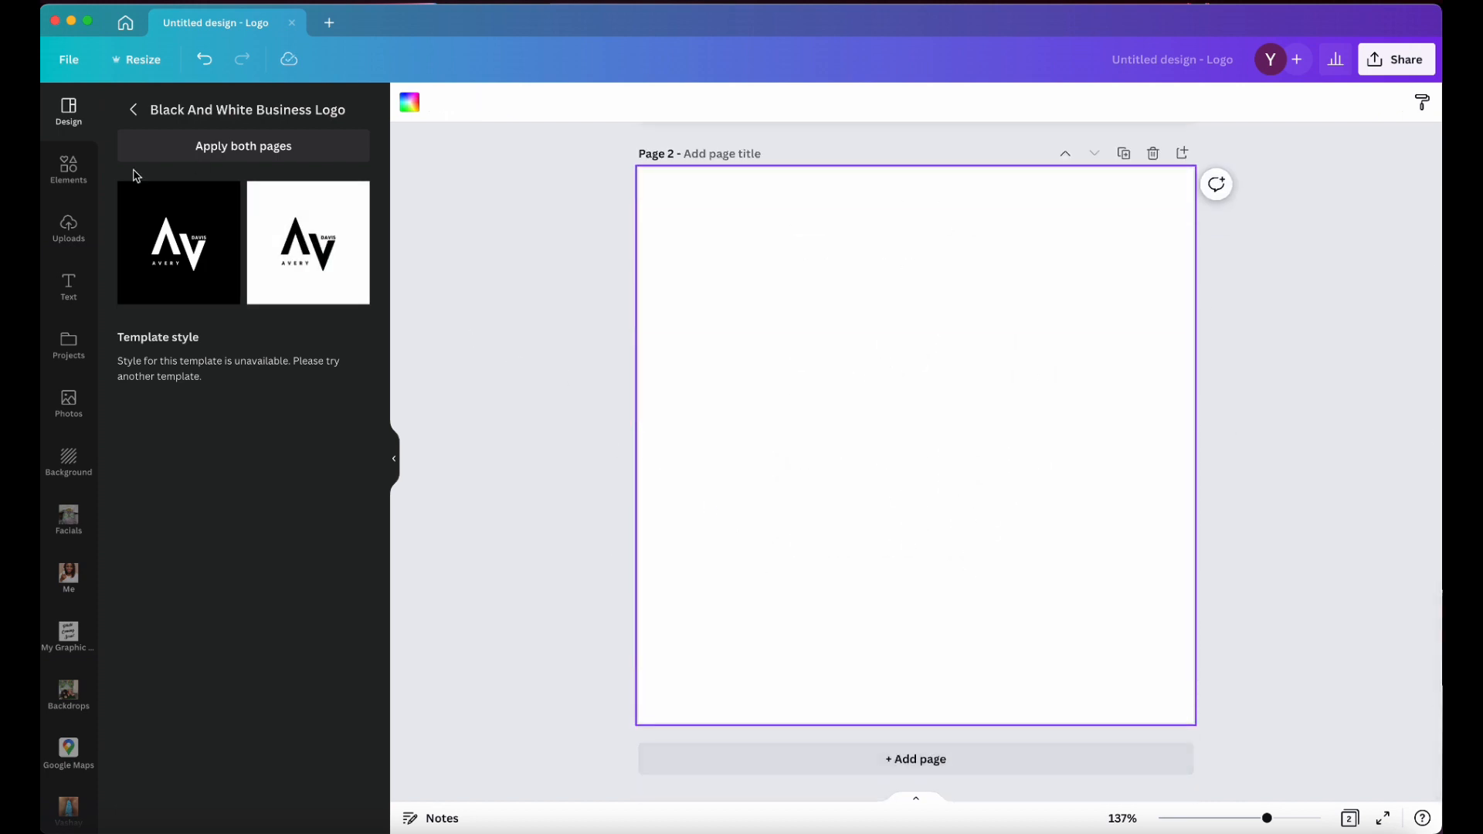
pyautogui.click(133, 110)
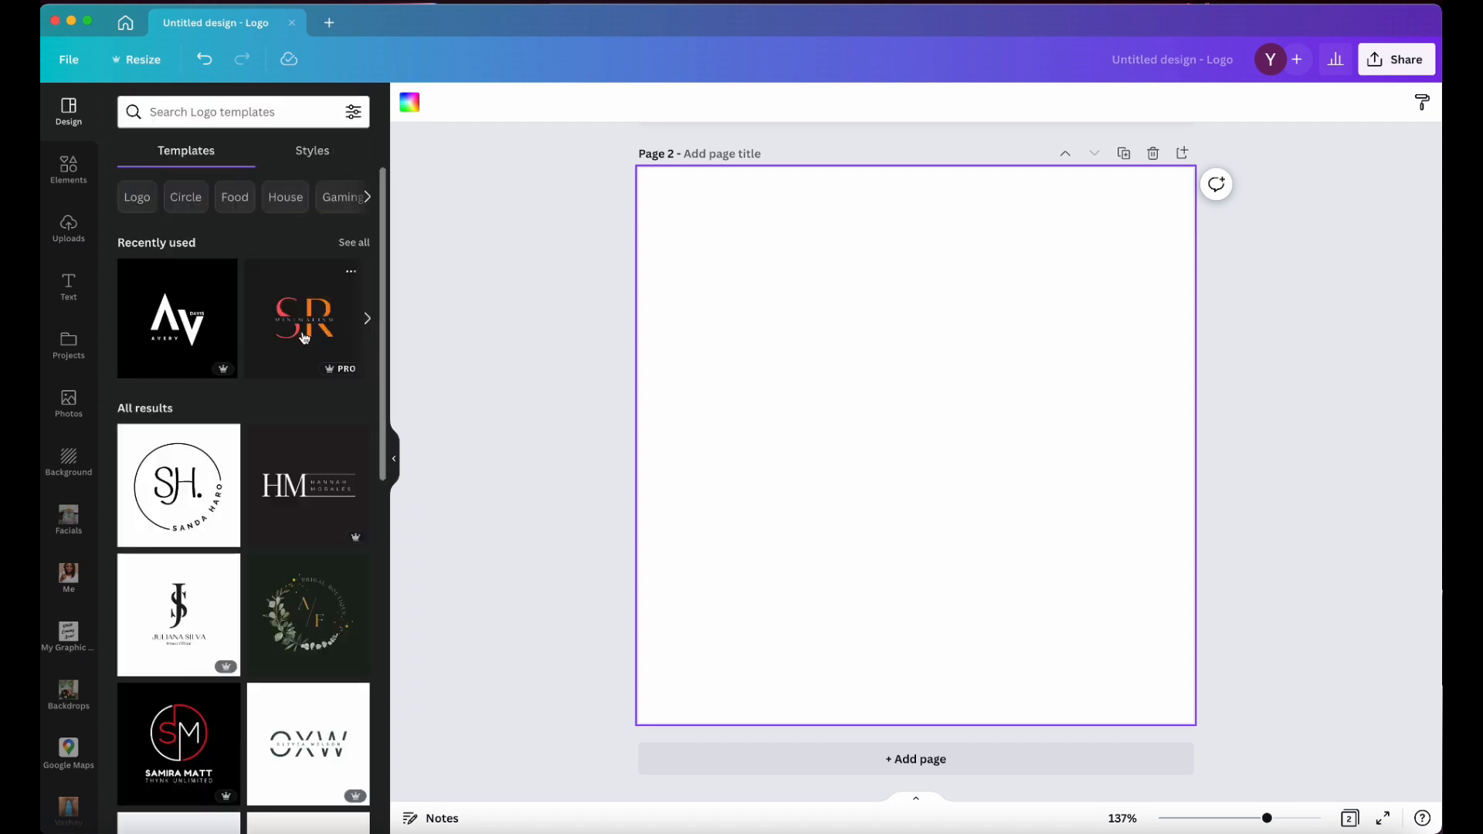
pyautogui.hscroll(6, 355, 324)
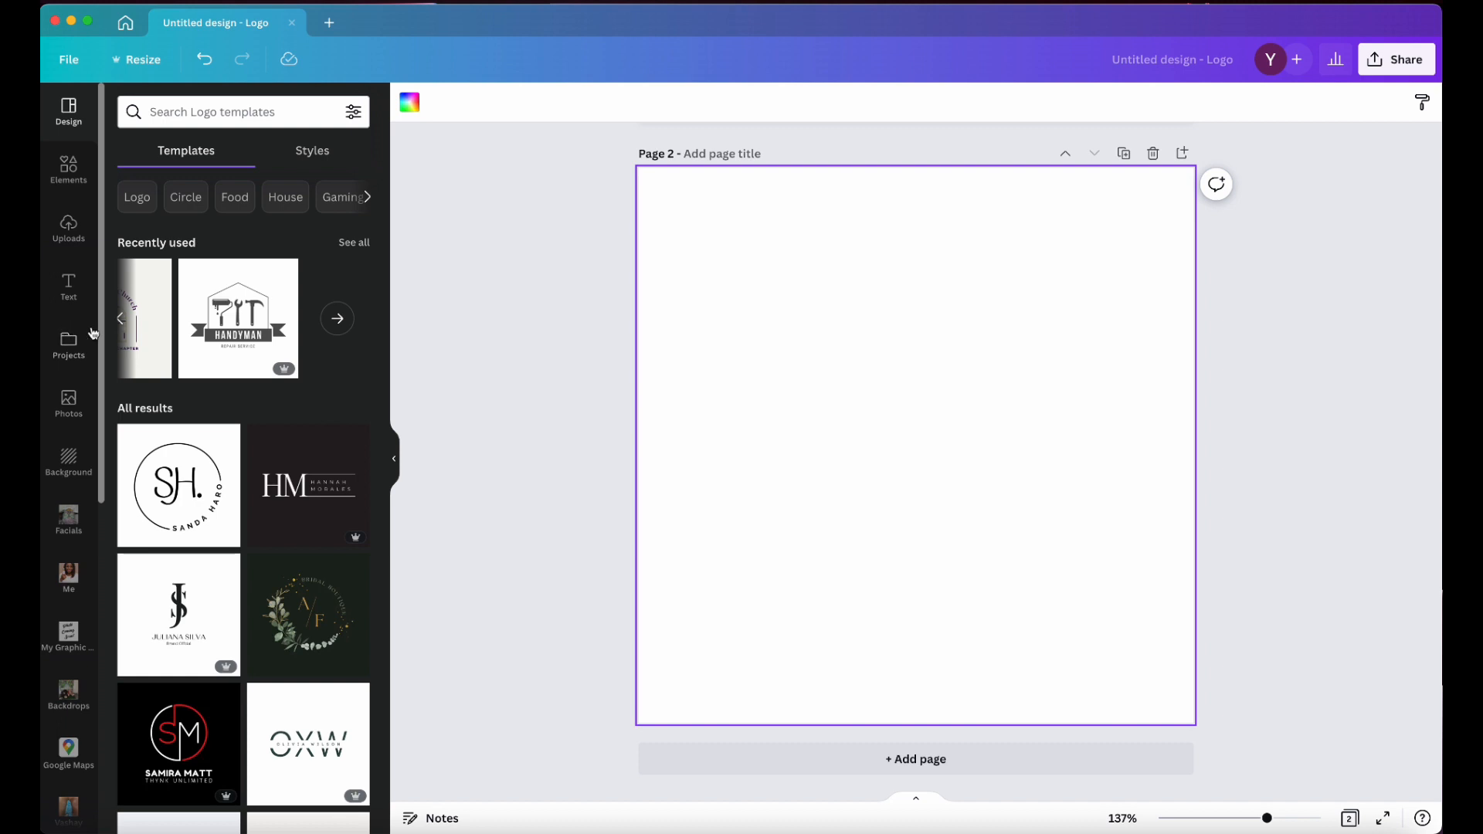
pyautogui.click(120, 317)
pyautogui.scroll(-5, 328, 311)
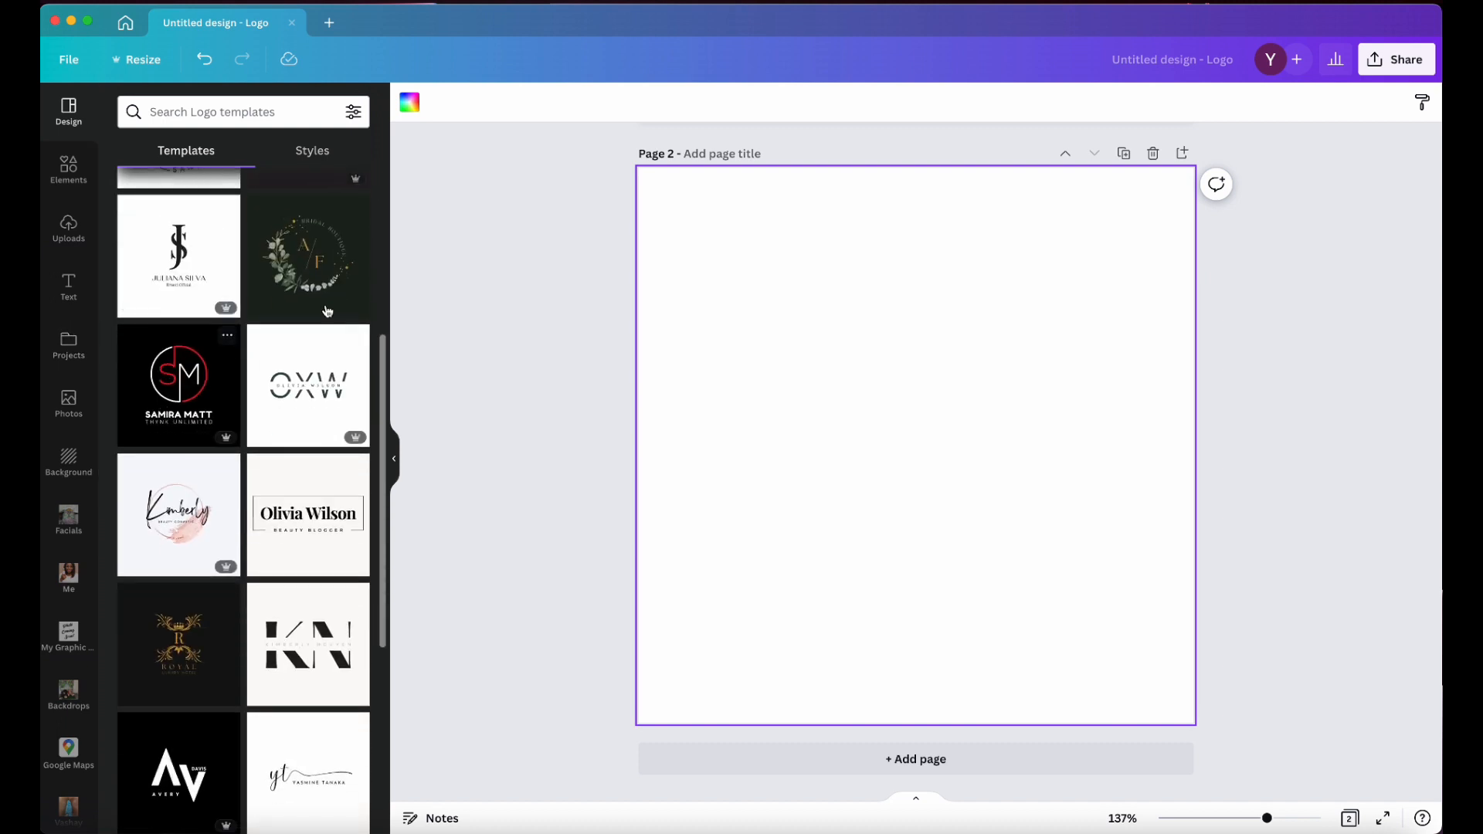
pyautogui.click(290, 257)
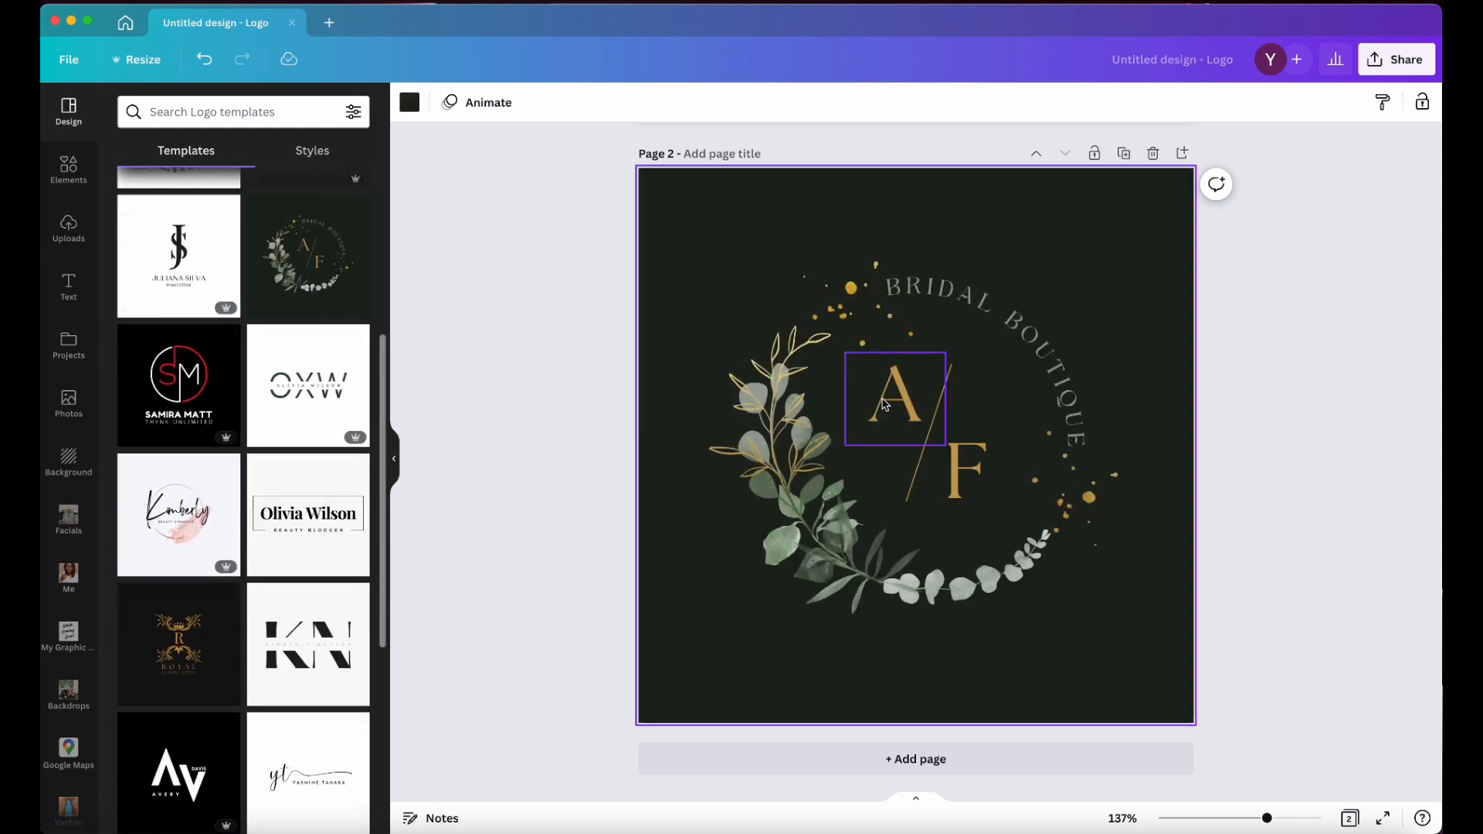
# - Add a third page and apply the light version of the Black Pink Bold Elegant Monogram Personal Brand Logo template
pyautogui.click(888, 758)
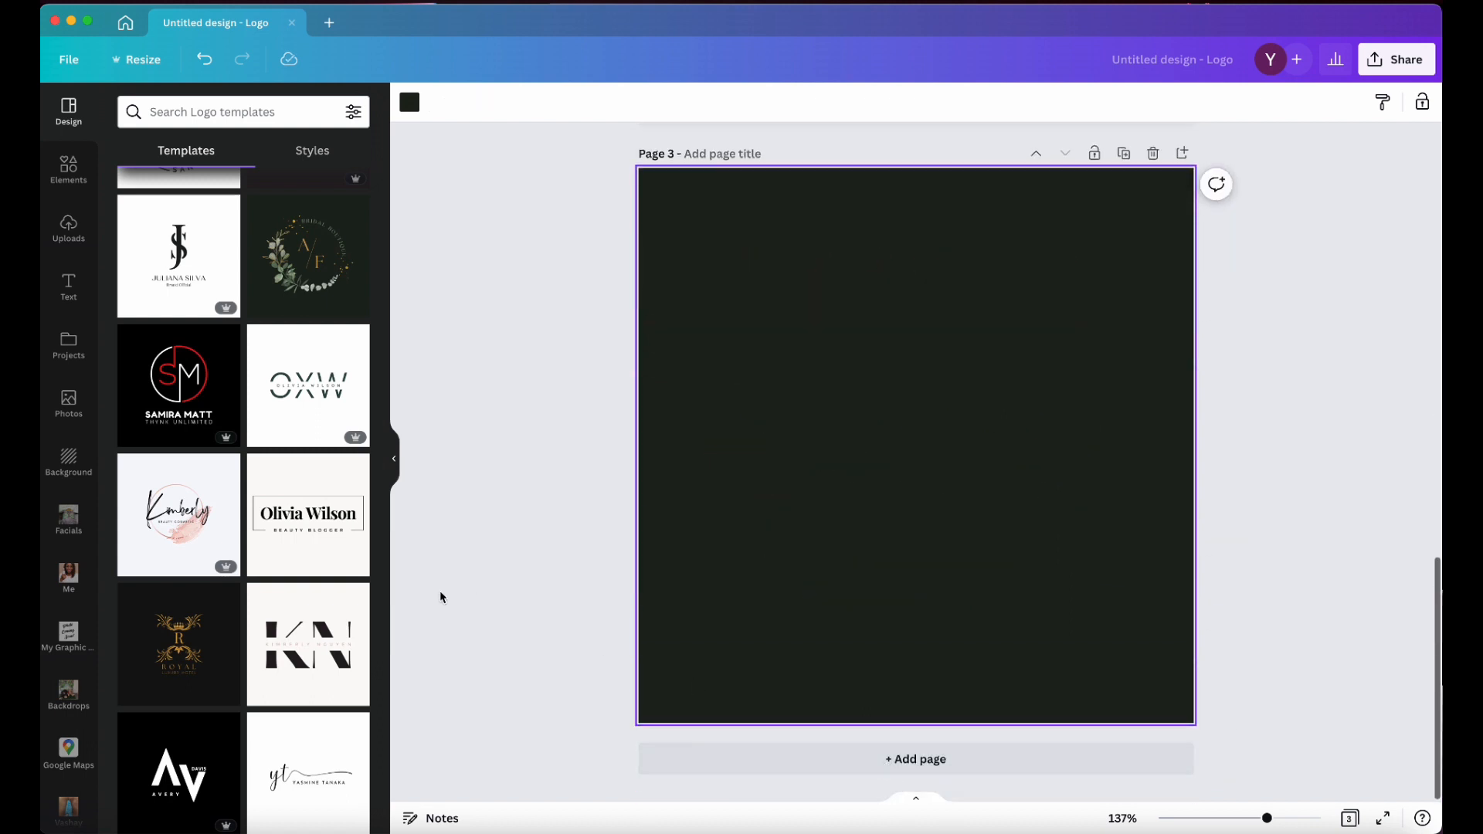
pyautogui.click(320, 662)
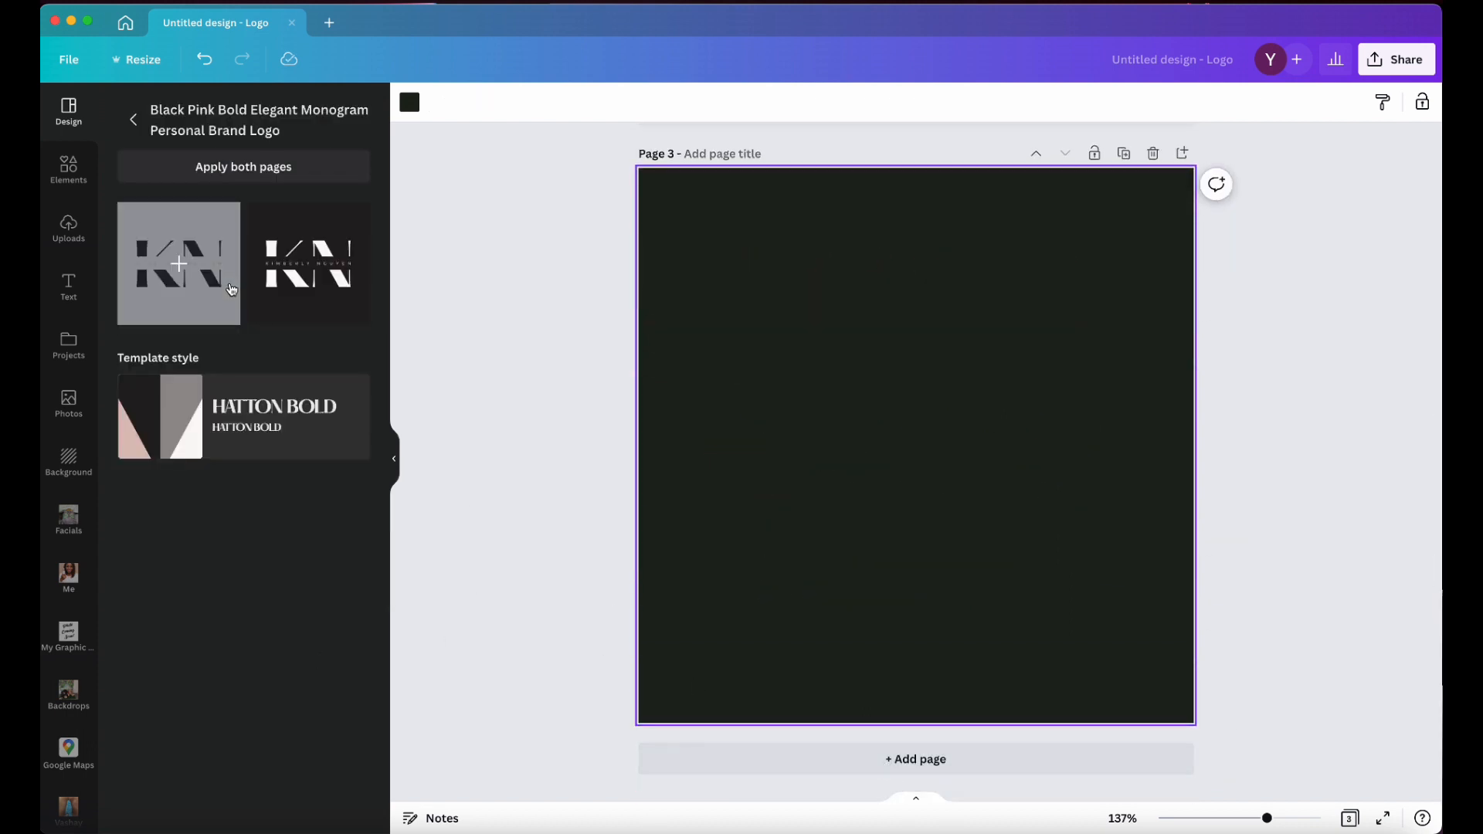
pyautogui.scroll(2, 709, 348)
pyautogui.scroll(-2, 708, 347)
pyautogui.click(186, 298)
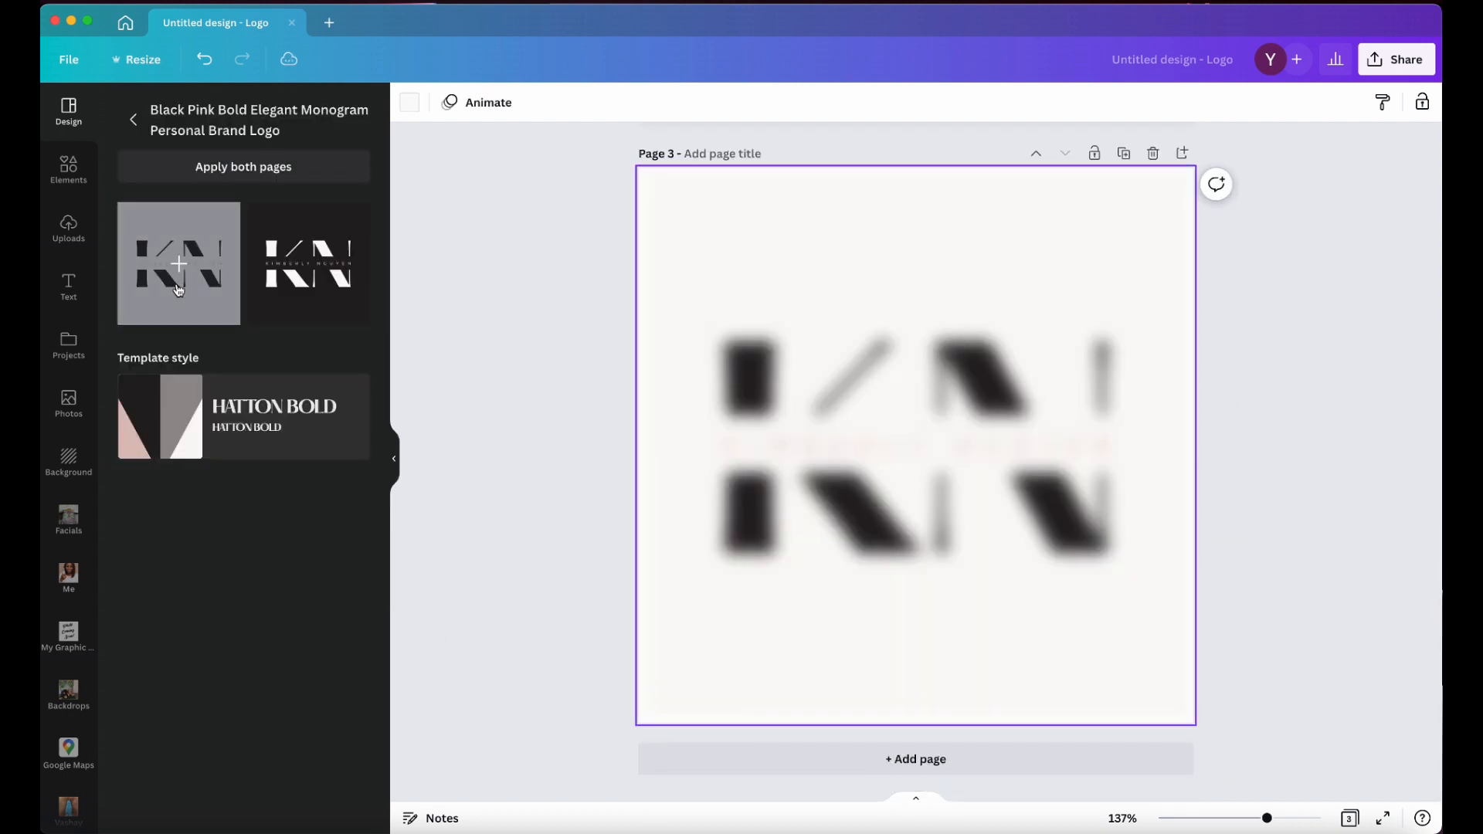
# - Look through the three logo pages to compare the layouts of the applied templates
pyautogui.scroll(10, 776, 457)
pyautogui.scroll(-10, 775, 457)
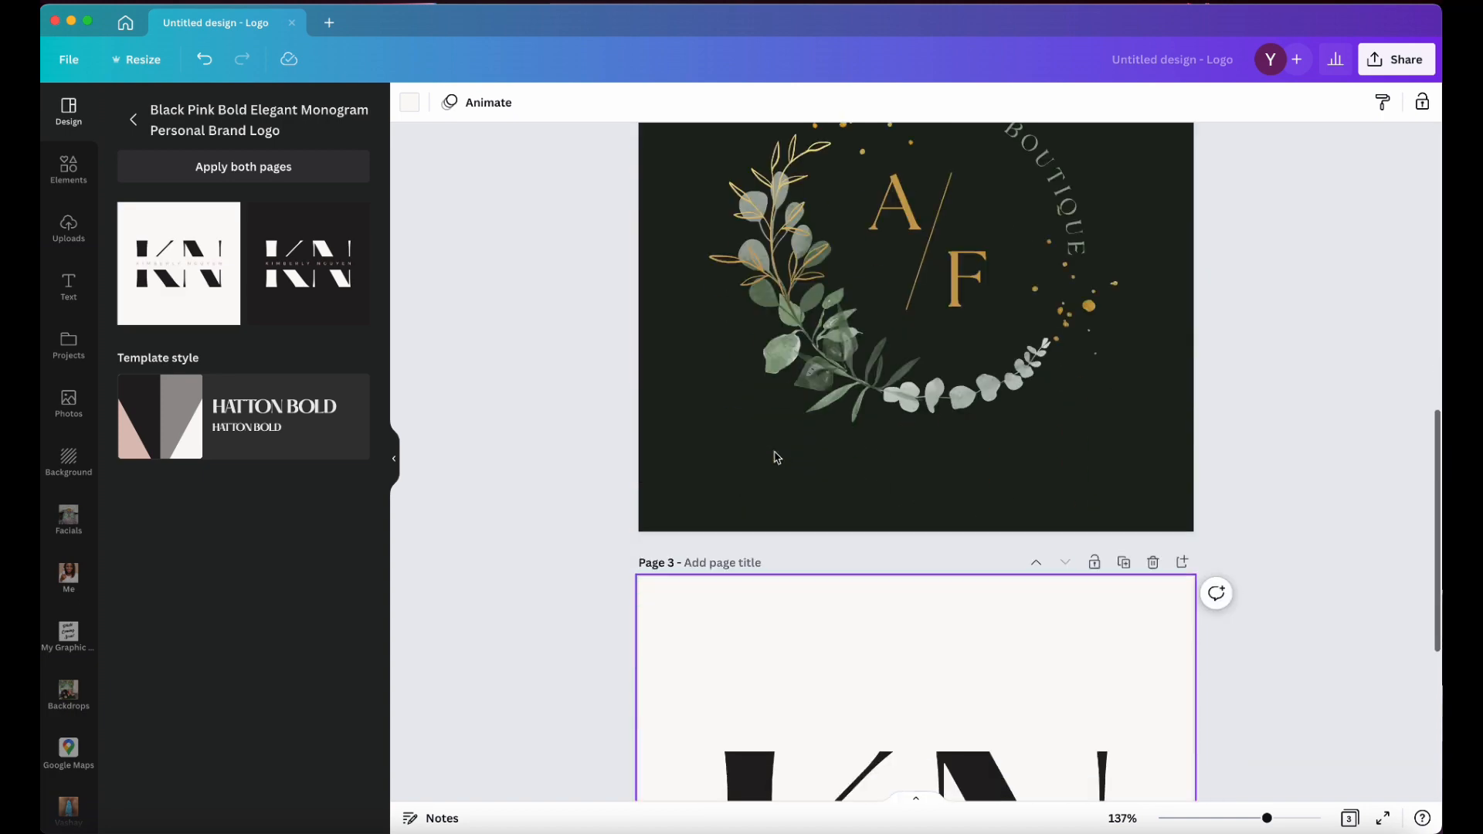
pyautogui.scroll(6, 772, 464)
pyautogui.scroll(2, 771, 464)
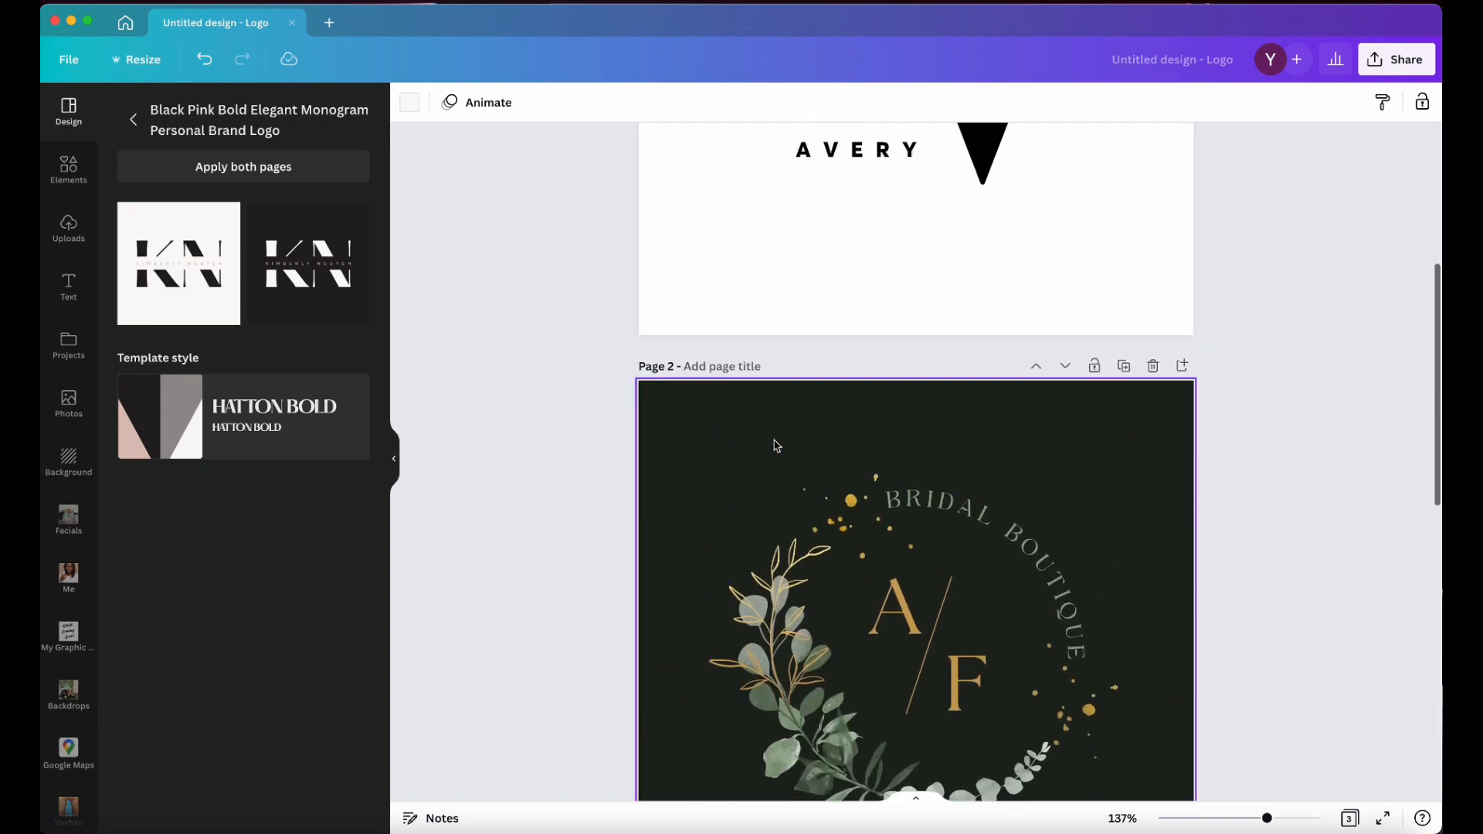
pyautogui.scroll(-7, 776, 452)
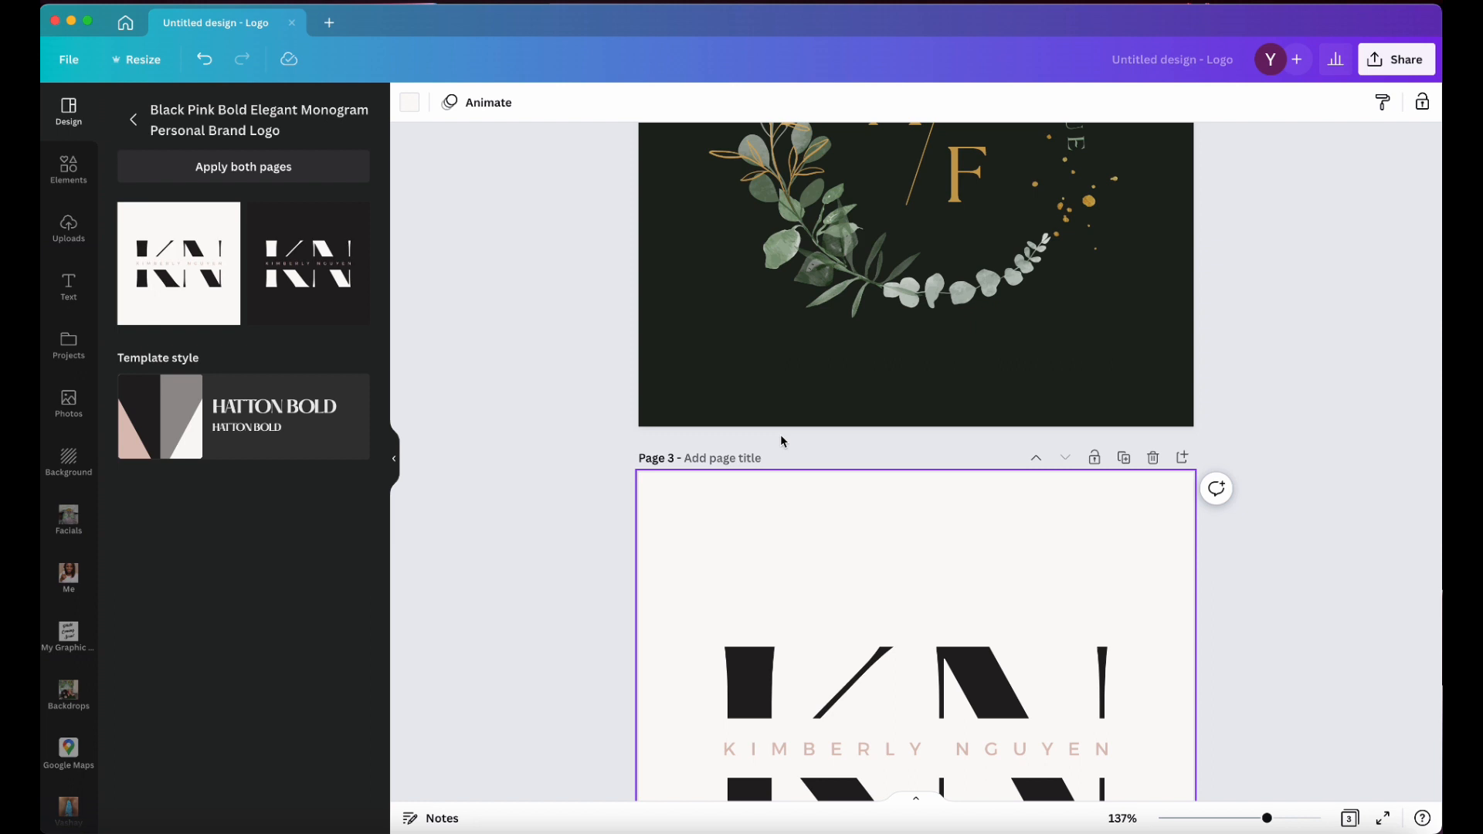
pyautogui.scroll(-4, 781, 441)
pyautogui.scroll(6, 781, 441)
pyautogui.scroll(6, 781, 440)
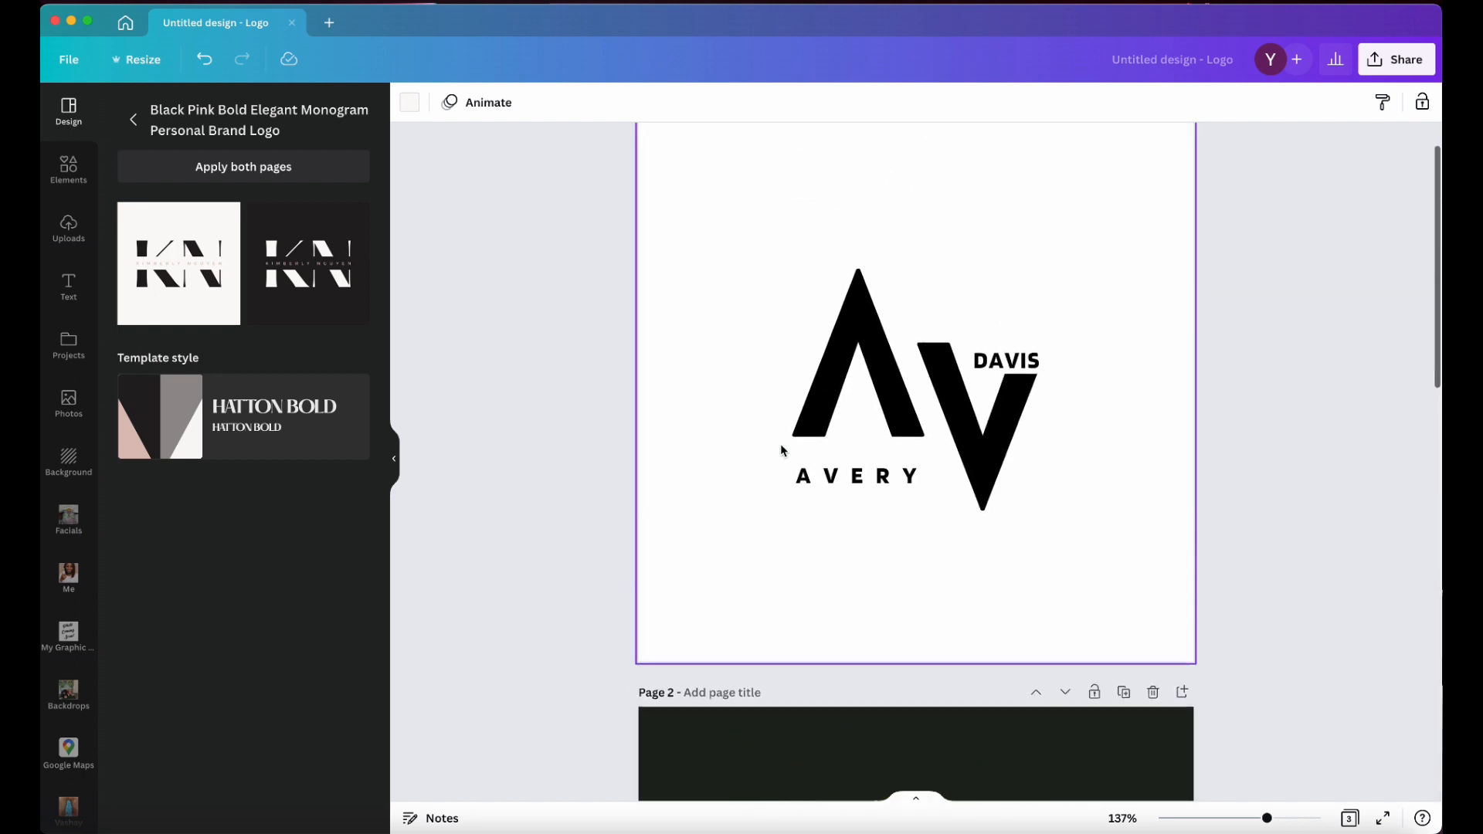
pyautogui.click(133, 118)
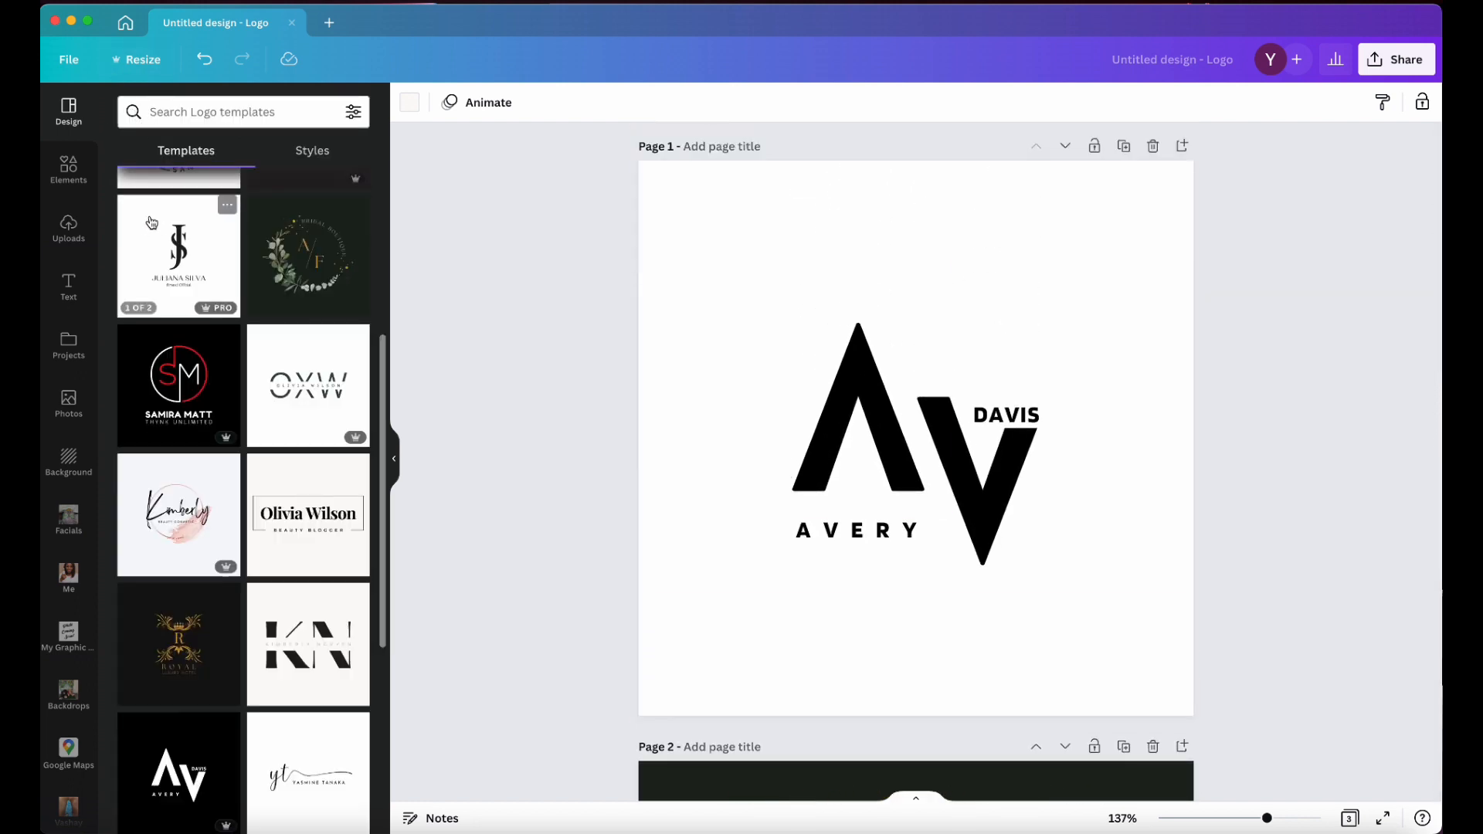
pyautogui.scroll(2, 127, 170)
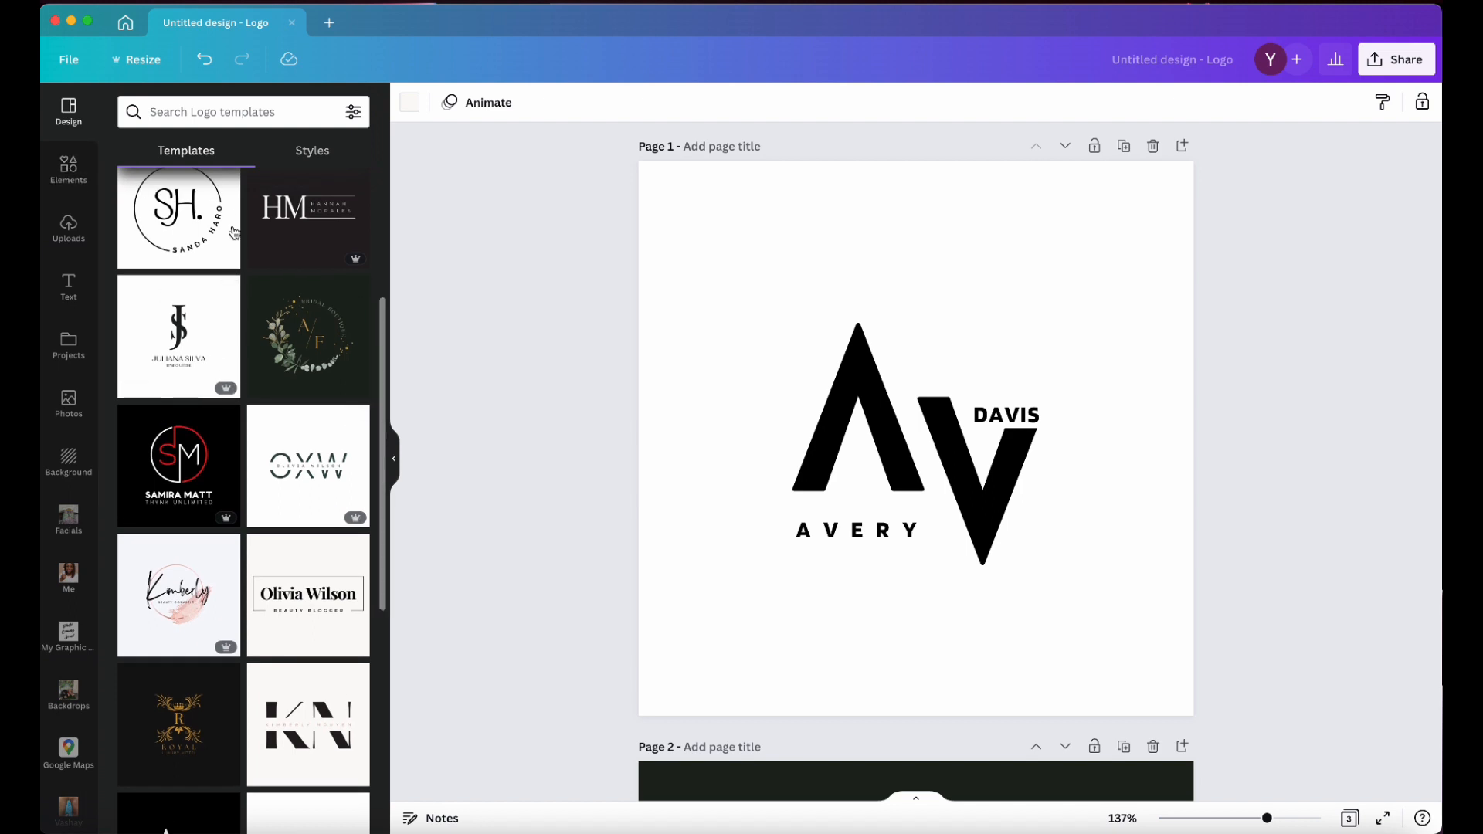
pyautogui.scroll(-8, 801, 322)
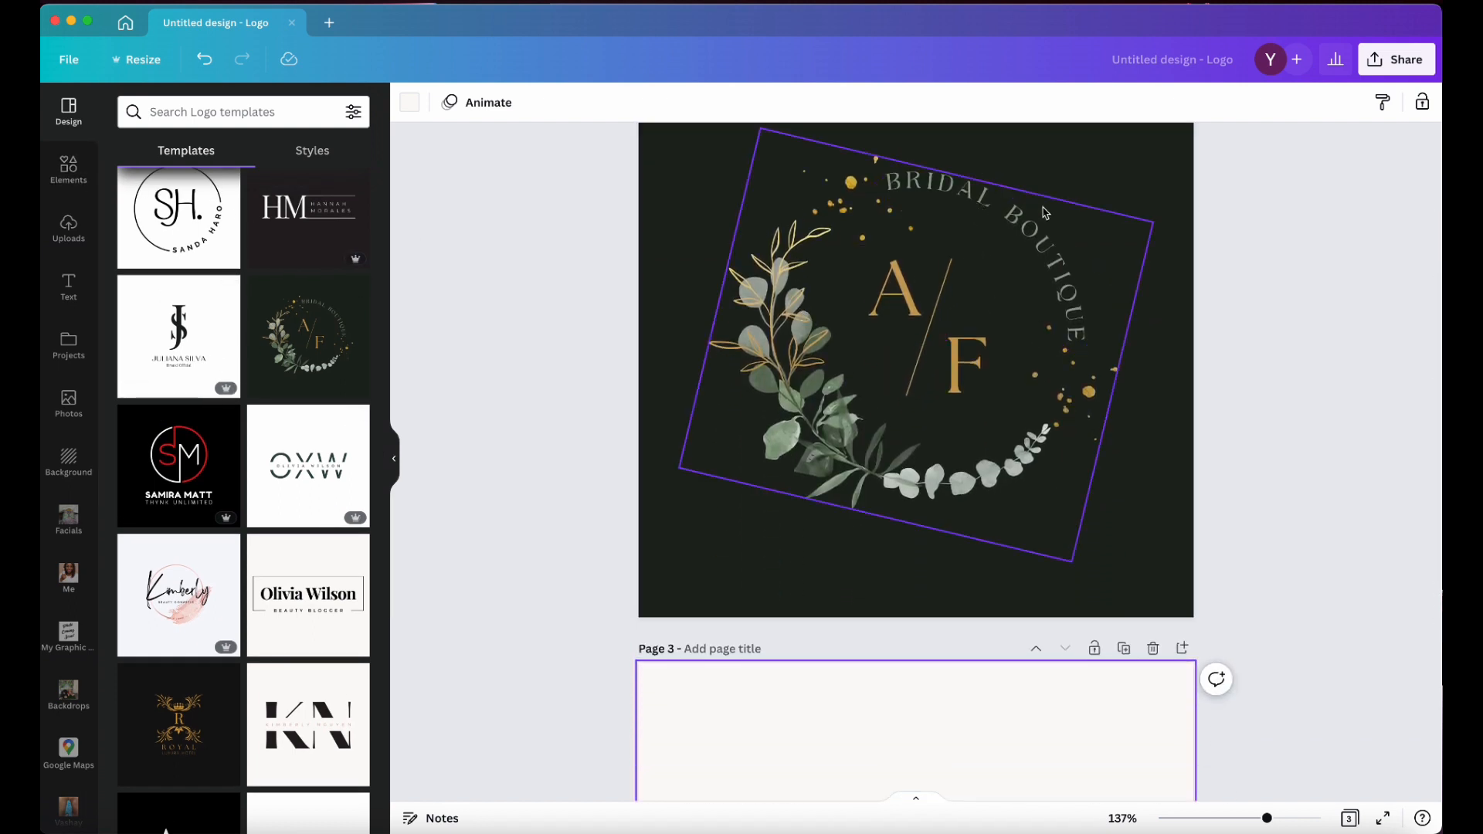
pyautogui.scroll(-5, 856, 485)
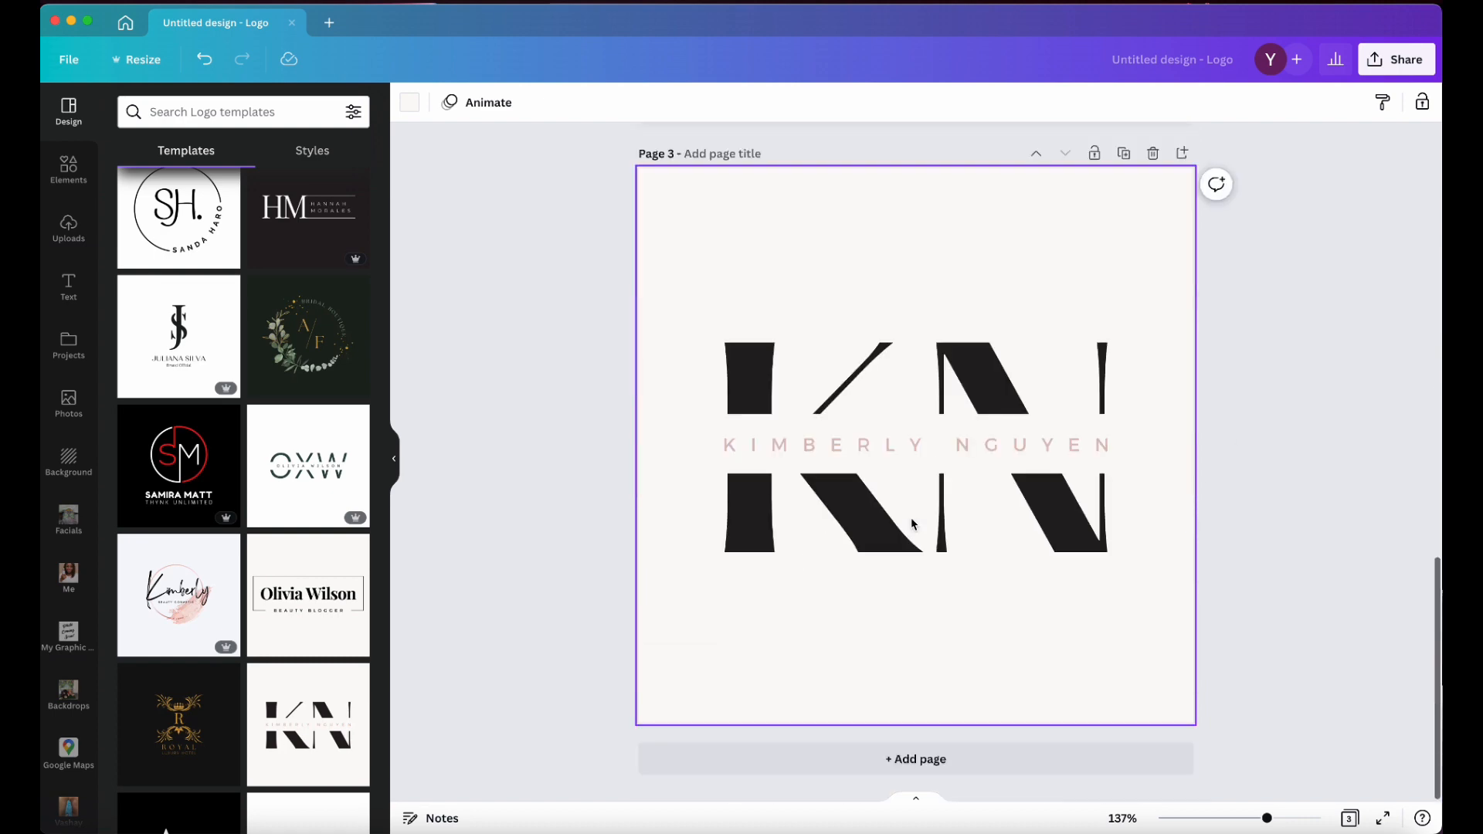
pyautogui.scroll(10, 917, 546)
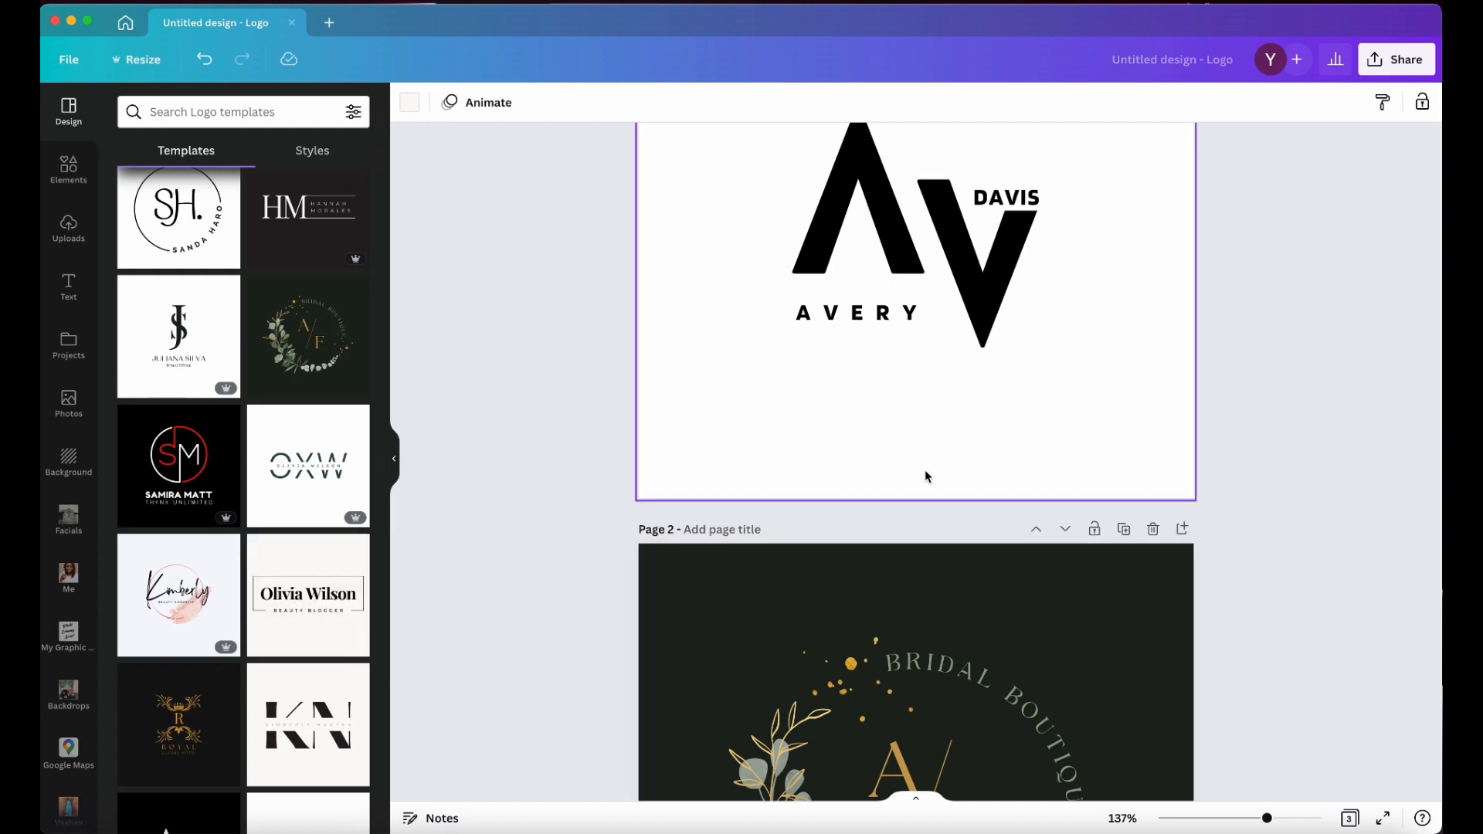
pyautogui.scroll(-8, 888, 618)
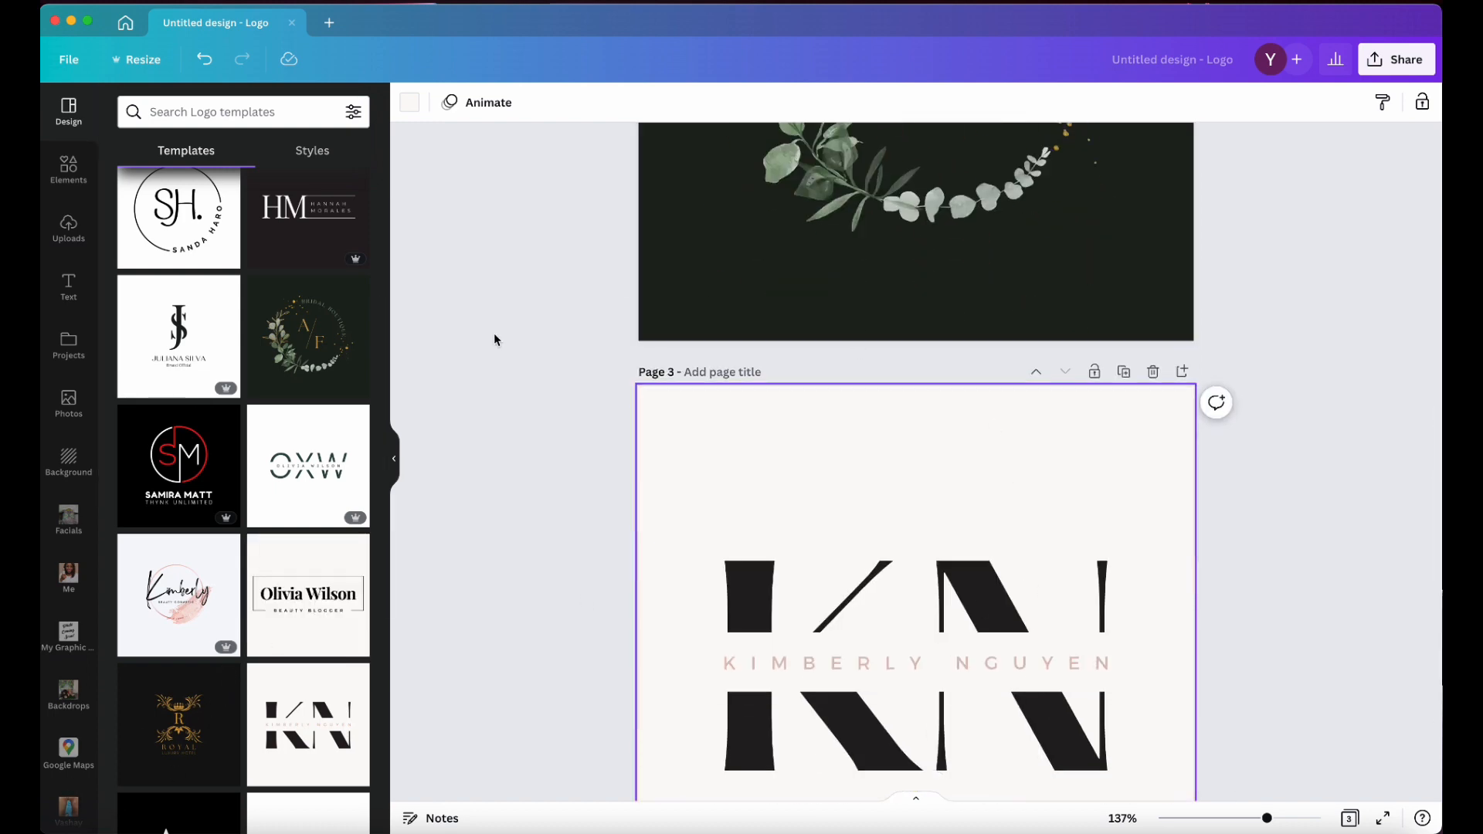
pyautogui.scroll(8, 494, 332)
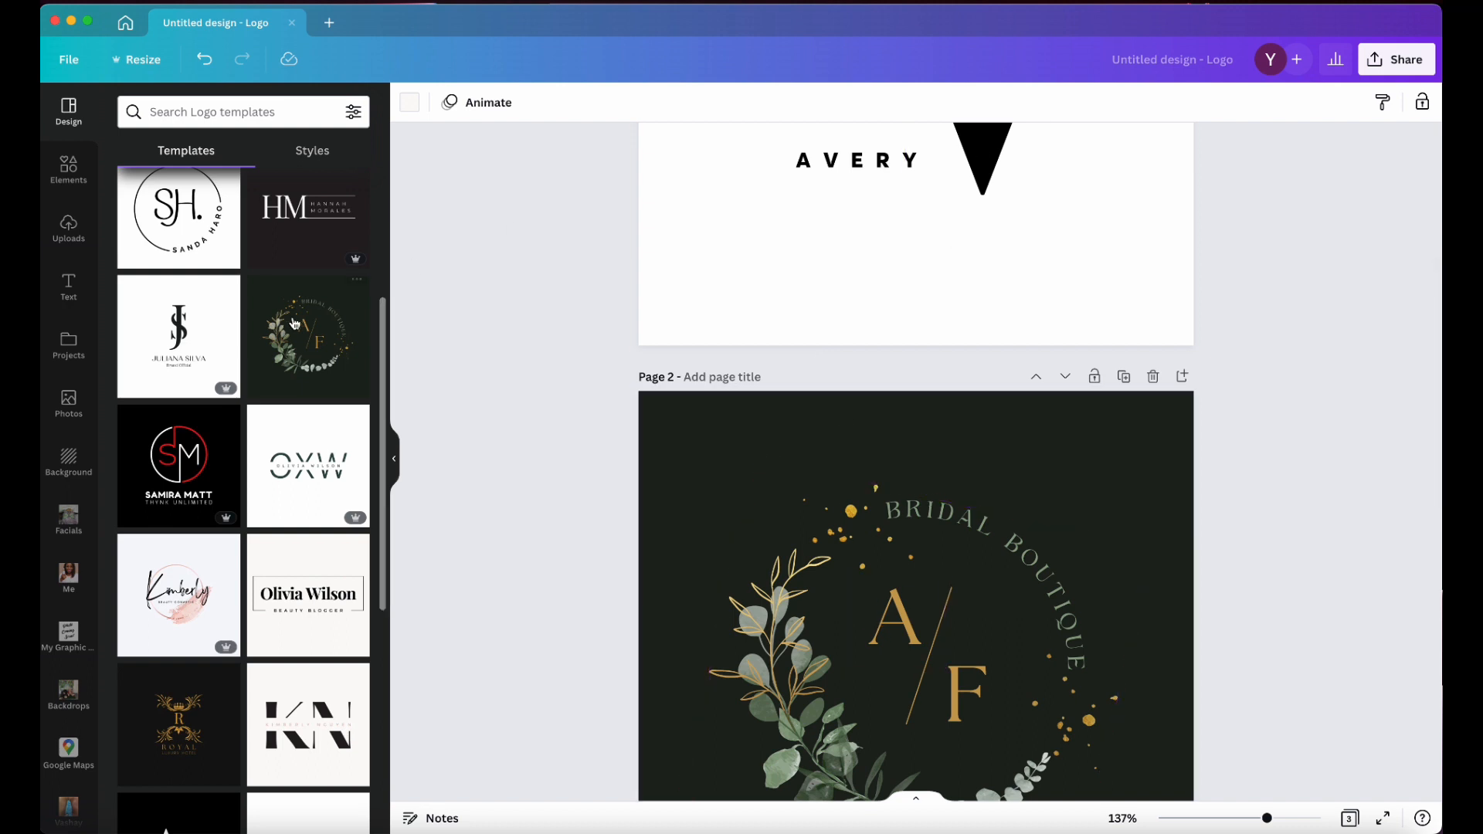
# - Browse the available logo templates for further design ideas
pyautogui.scroll(4, 218, 326)
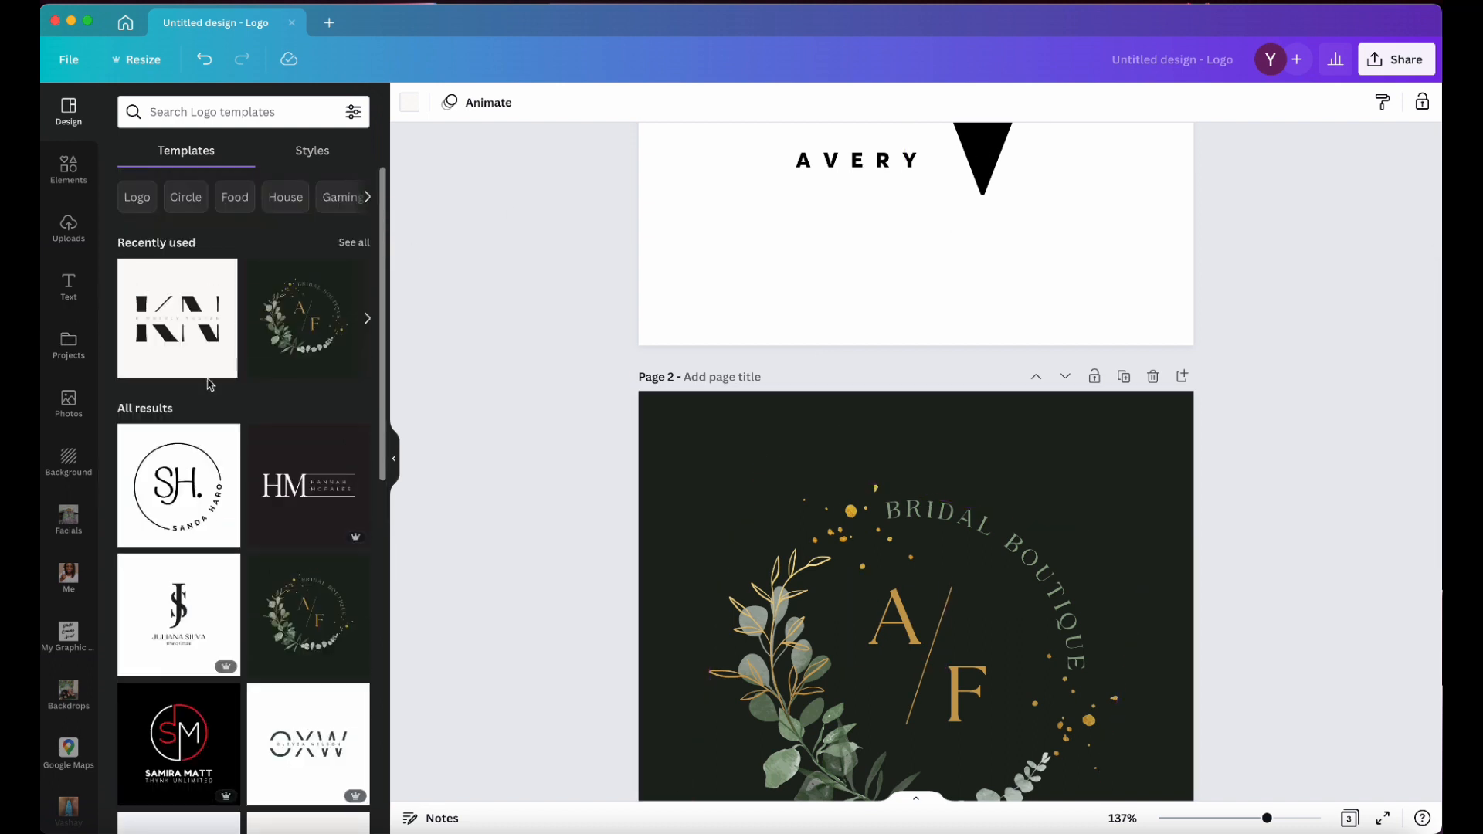
pyautogui.scroll(-15, 209, 384)
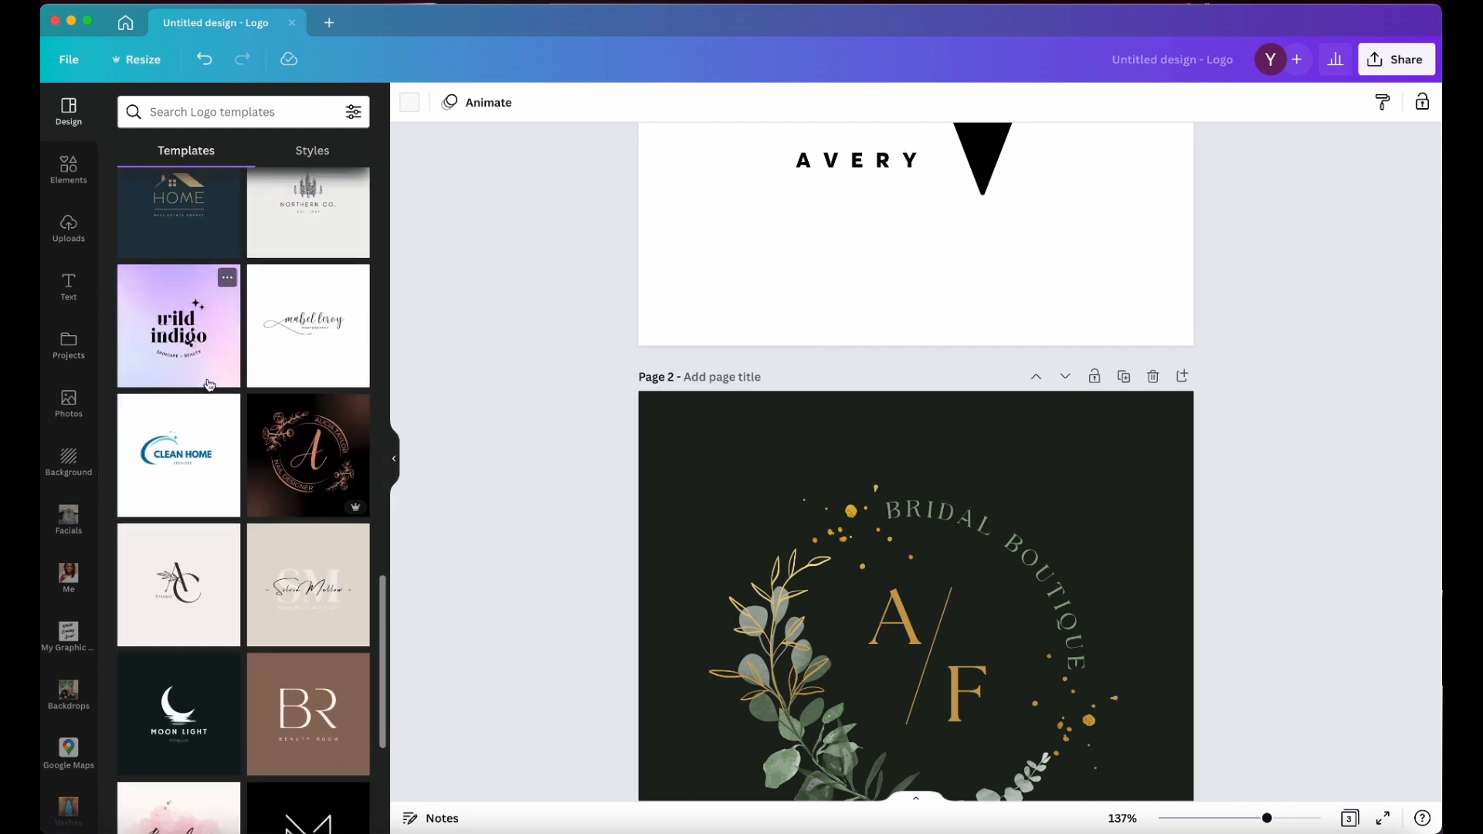
pyautogui.scroll(15, 209, 385)
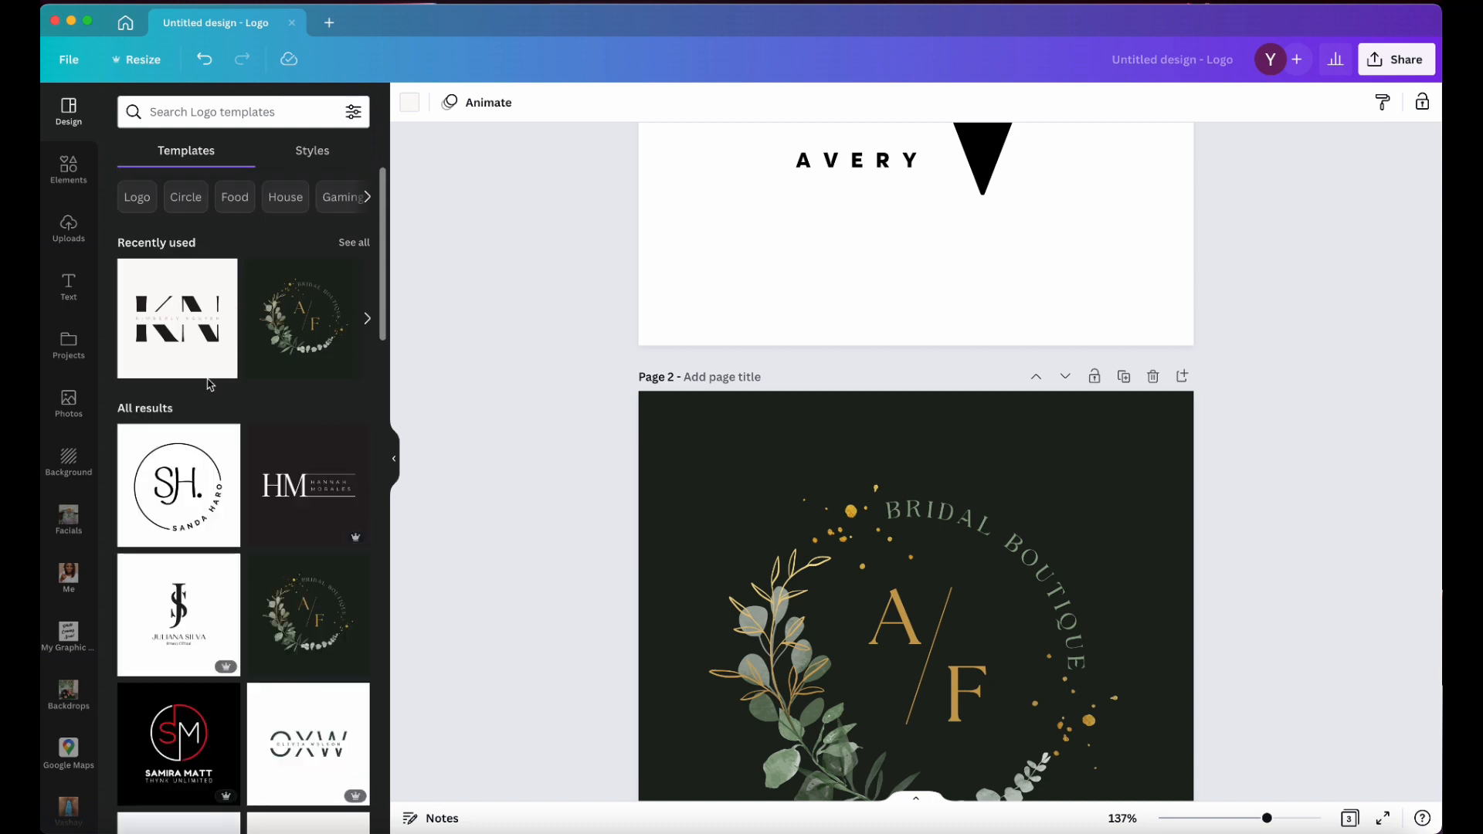
# - Browse the elements library through its graphics, tables, frames, grids and collections
pyautogui.click(63, 173)
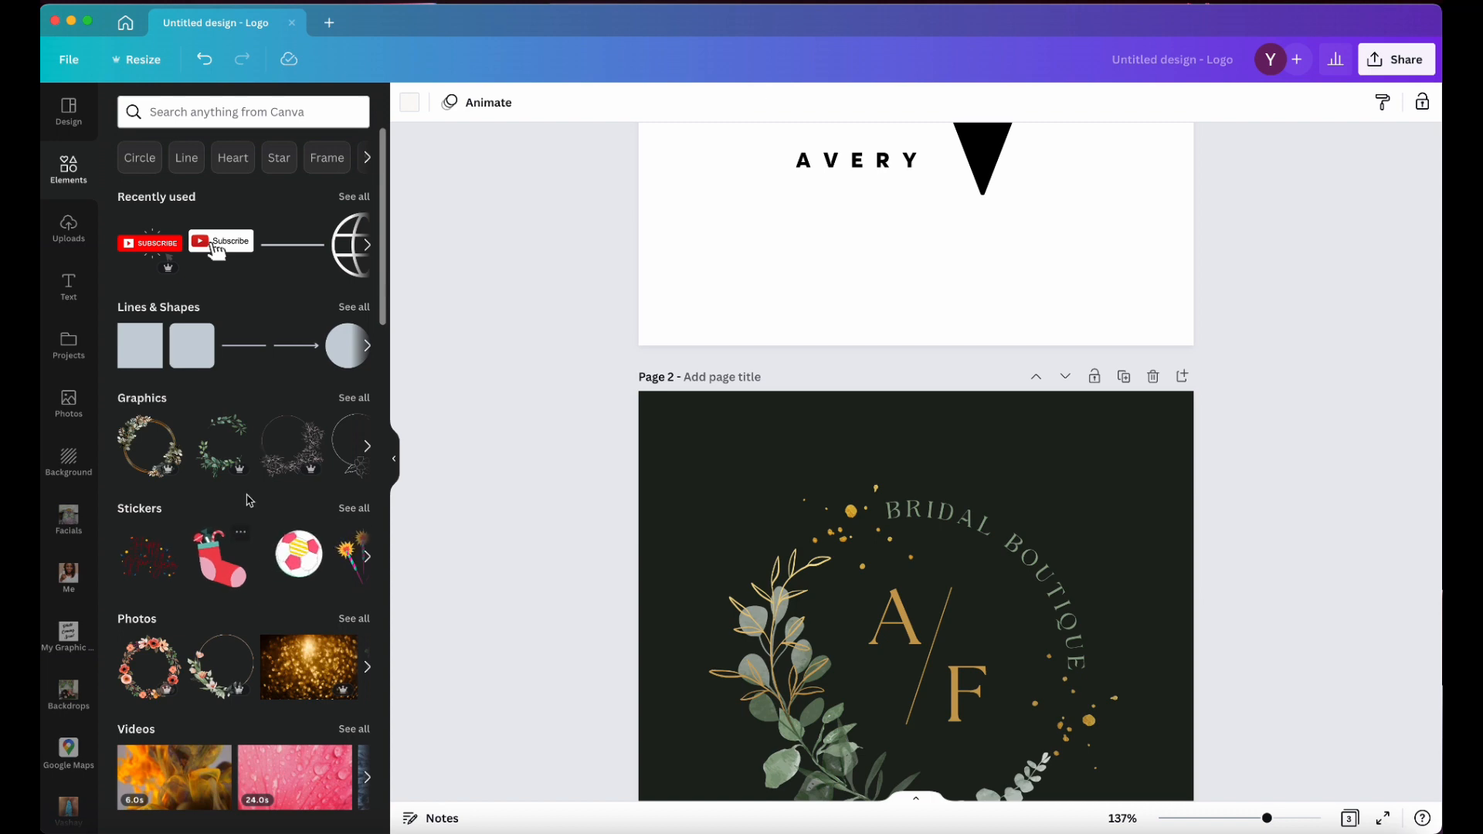
pyautogui.scroll(-9, 249, 498)
pyautogui.scroll(-4, 249, 497)
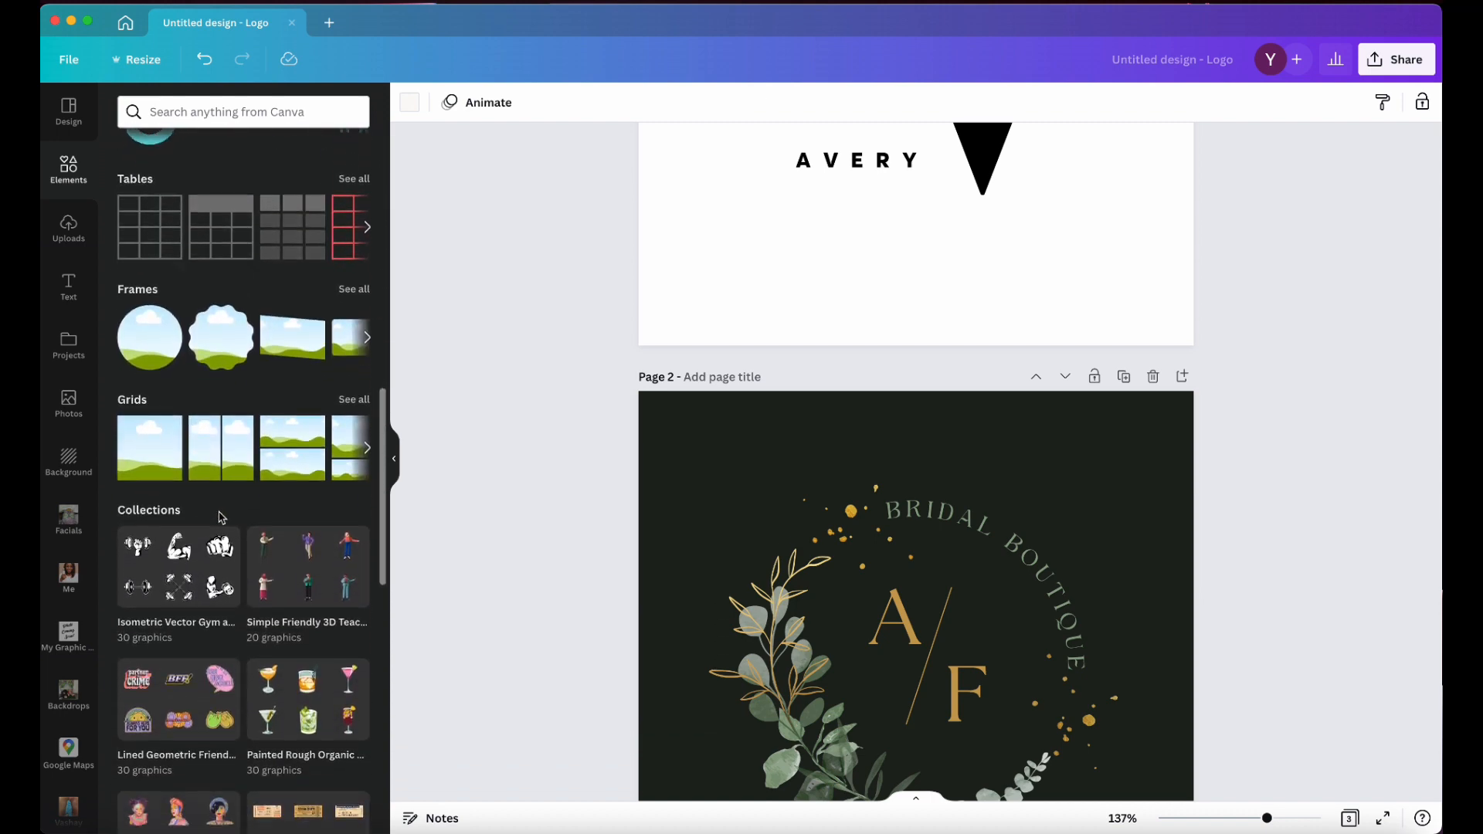
# - Look through the element collections, the browse categories offered for searching, and the recently used elements
pyautogui.scroll(-4, 232, 518)
pyautogui.scroll(-9, 284, 539)
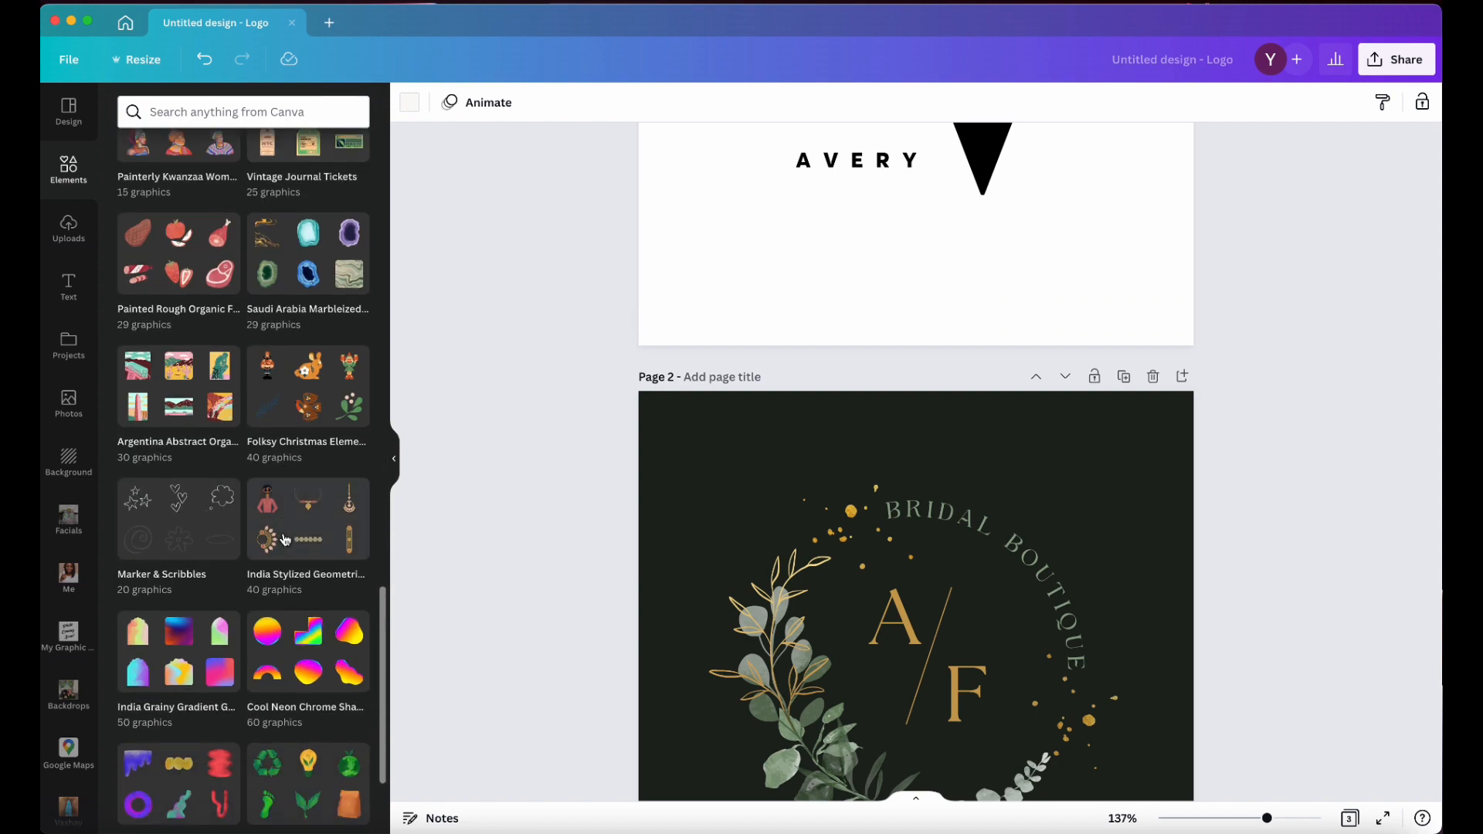
pyautogui.scroll(13, 290, 549)
pyautogui.scroll(10, 294, 559)
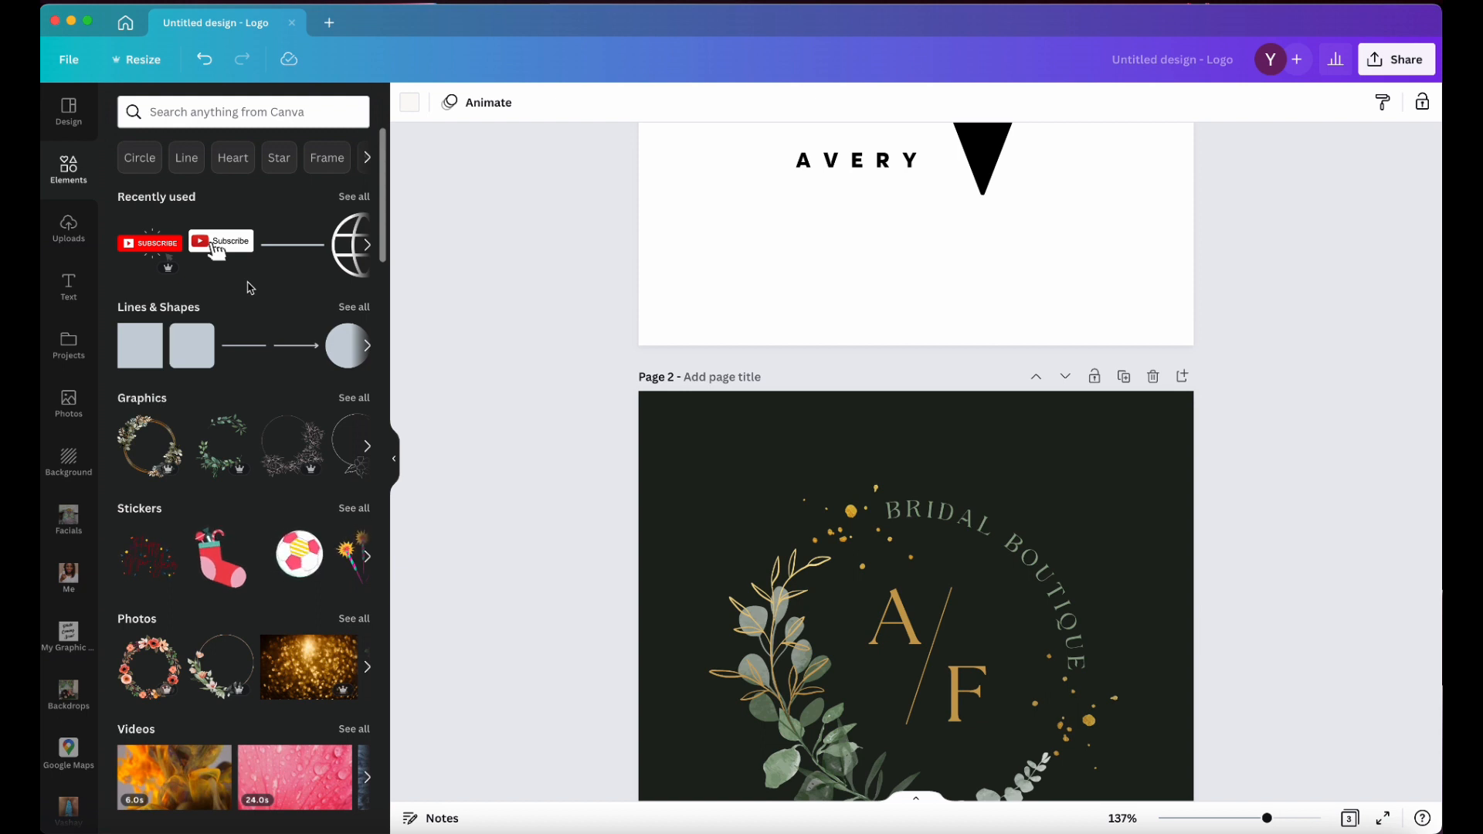
pyautogui.click(234, 116)
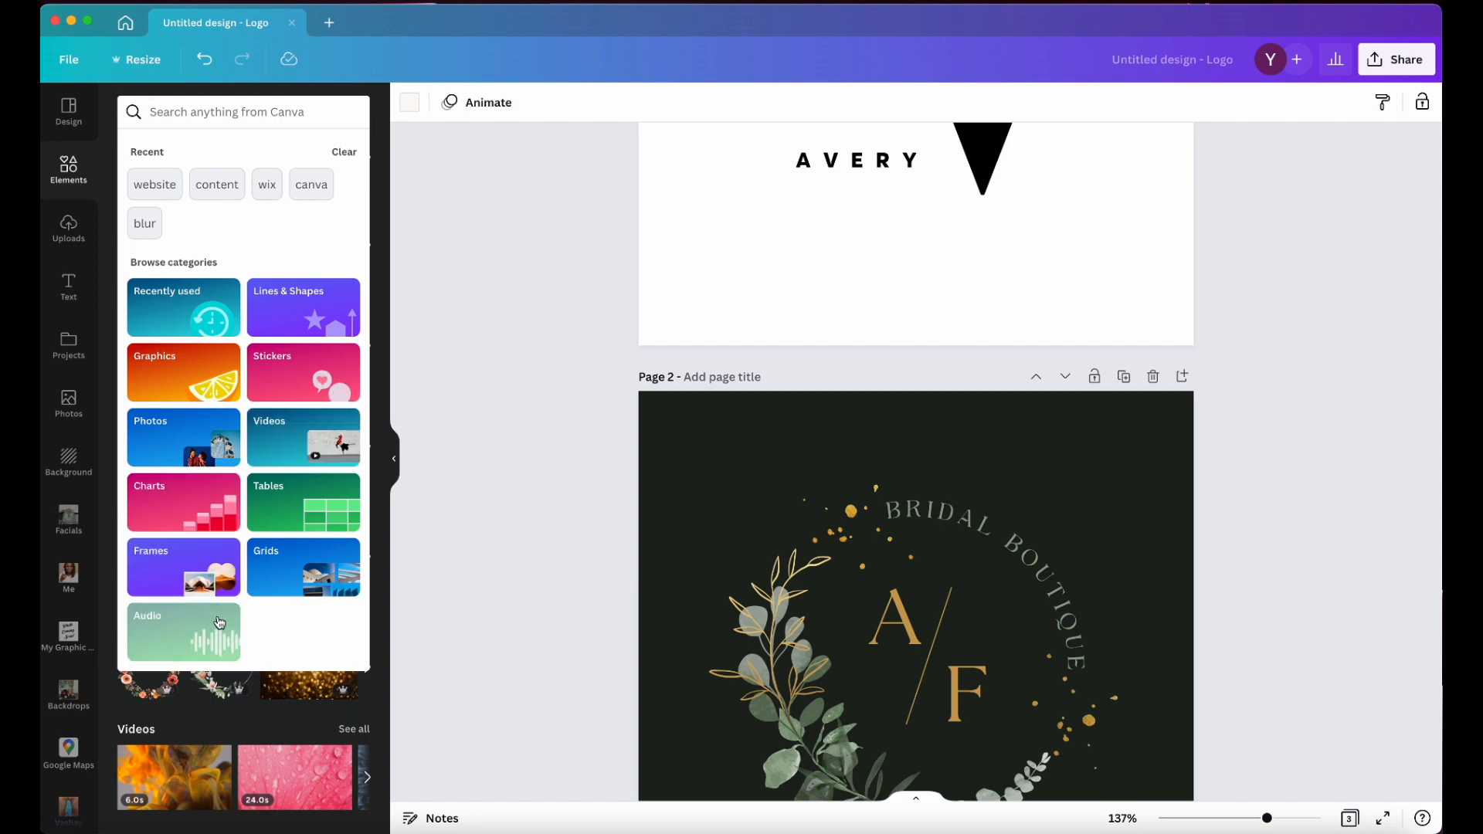
pyautogui.click(462, 212)
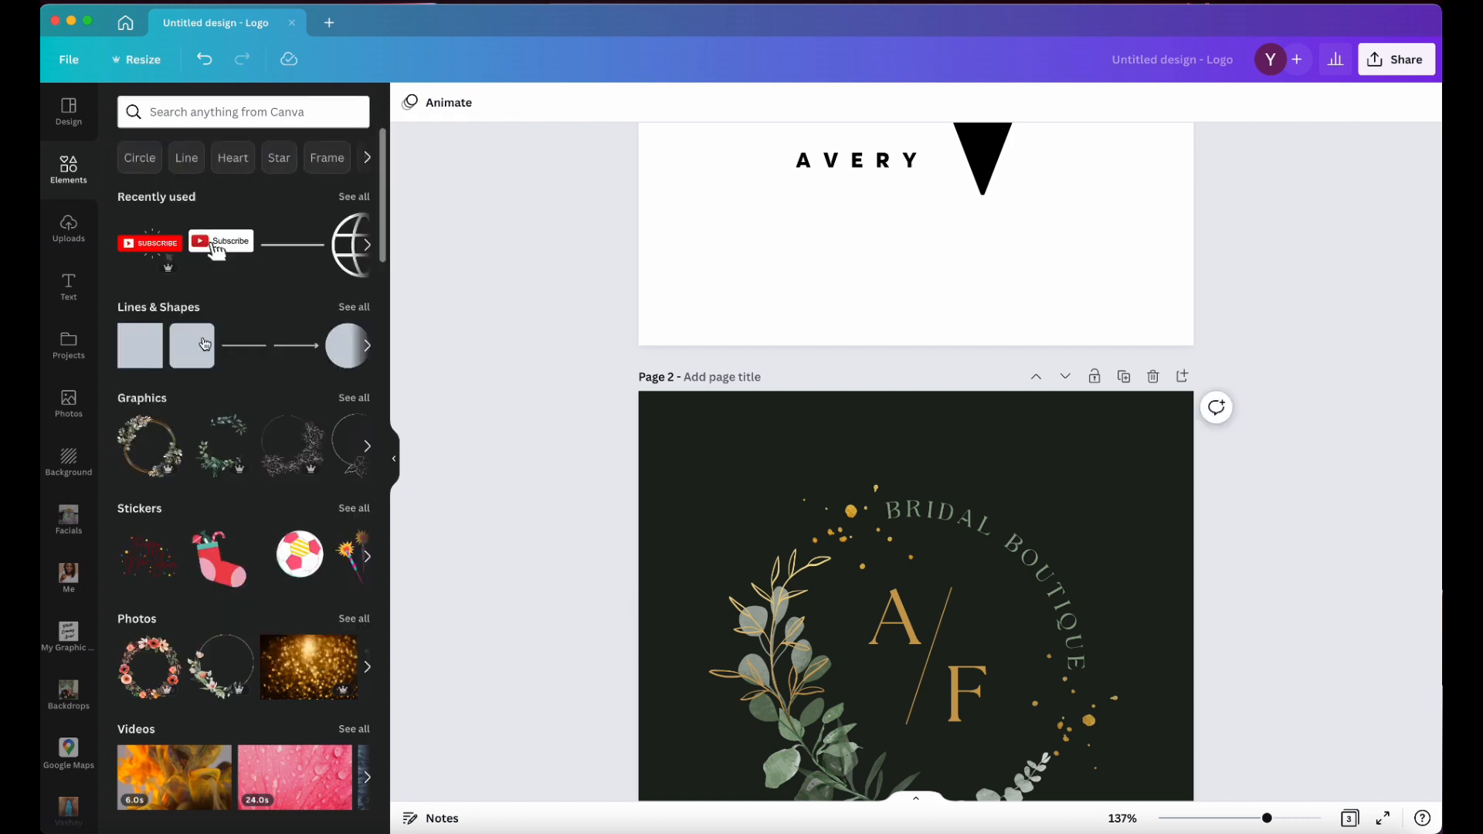
pyautogui.scroll(-12, 171, 396)
pyautogui.scroll(3, 171, 396)
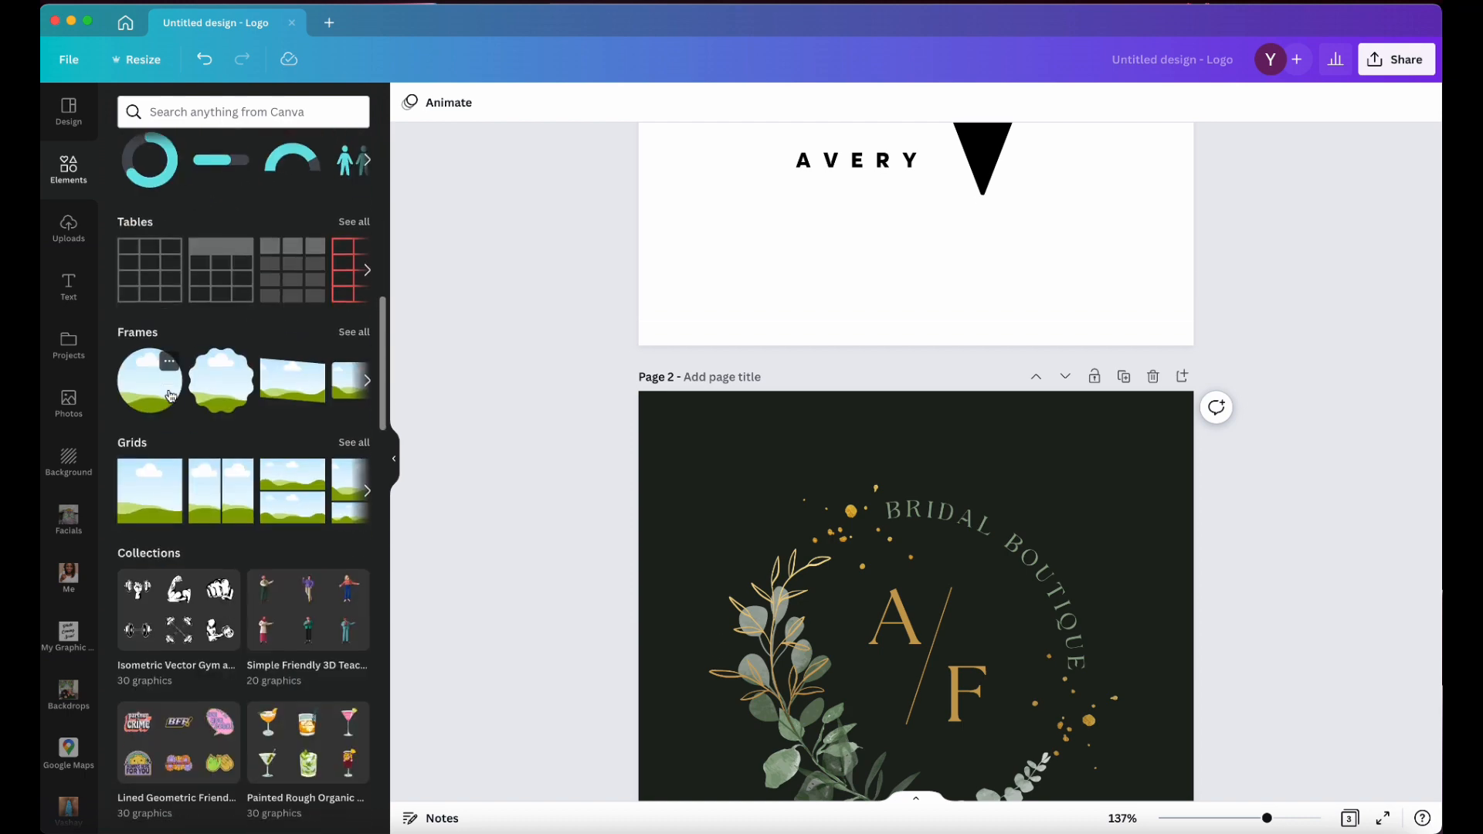
pyautogui.moveTo(382, 396); pyautogui.dragTo(384, 263)
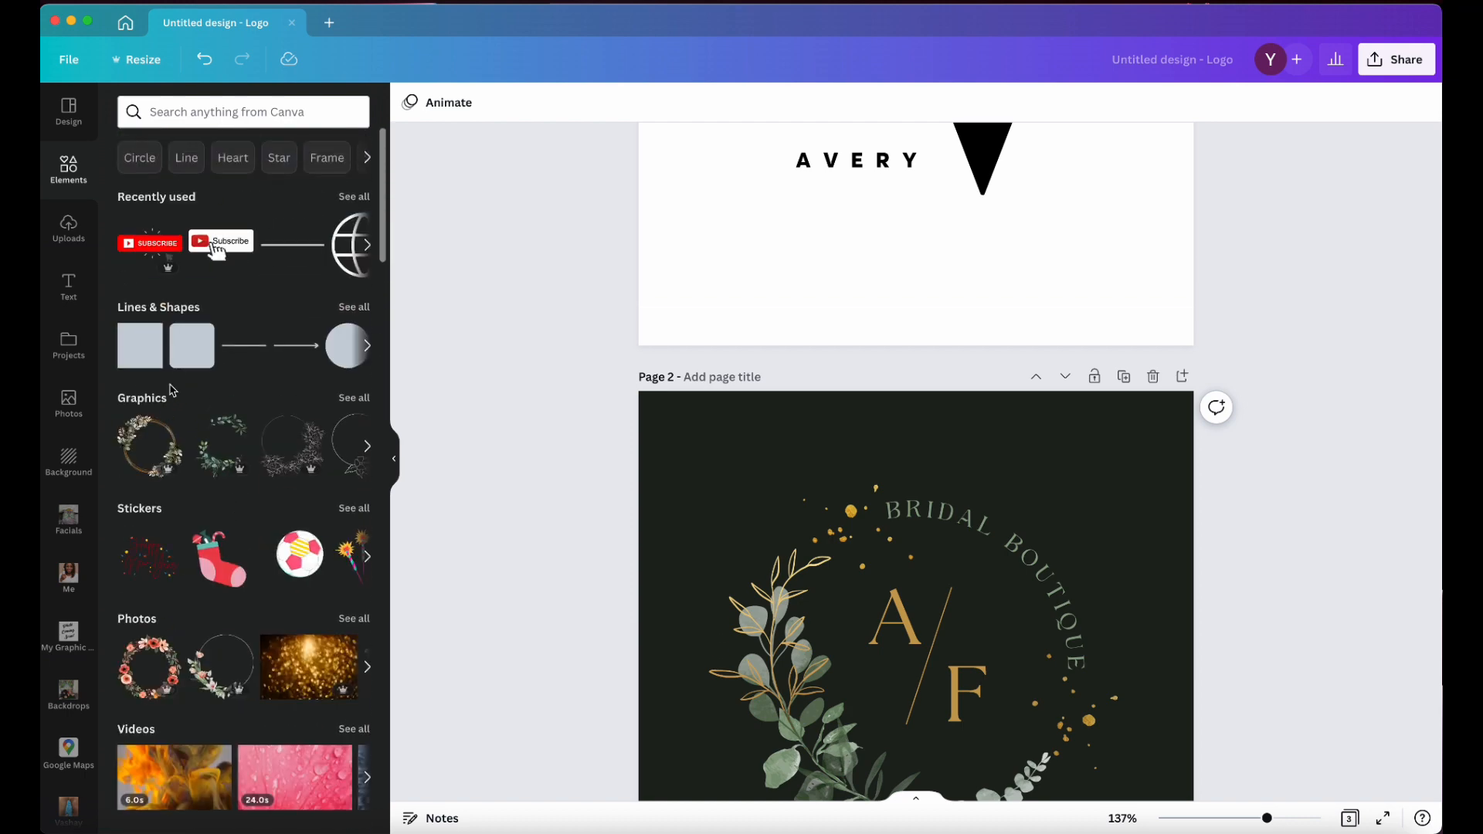
pyautogui.click(370, 247)
pyautogui.click(370, 247)
pyautogui.click(370, 248)
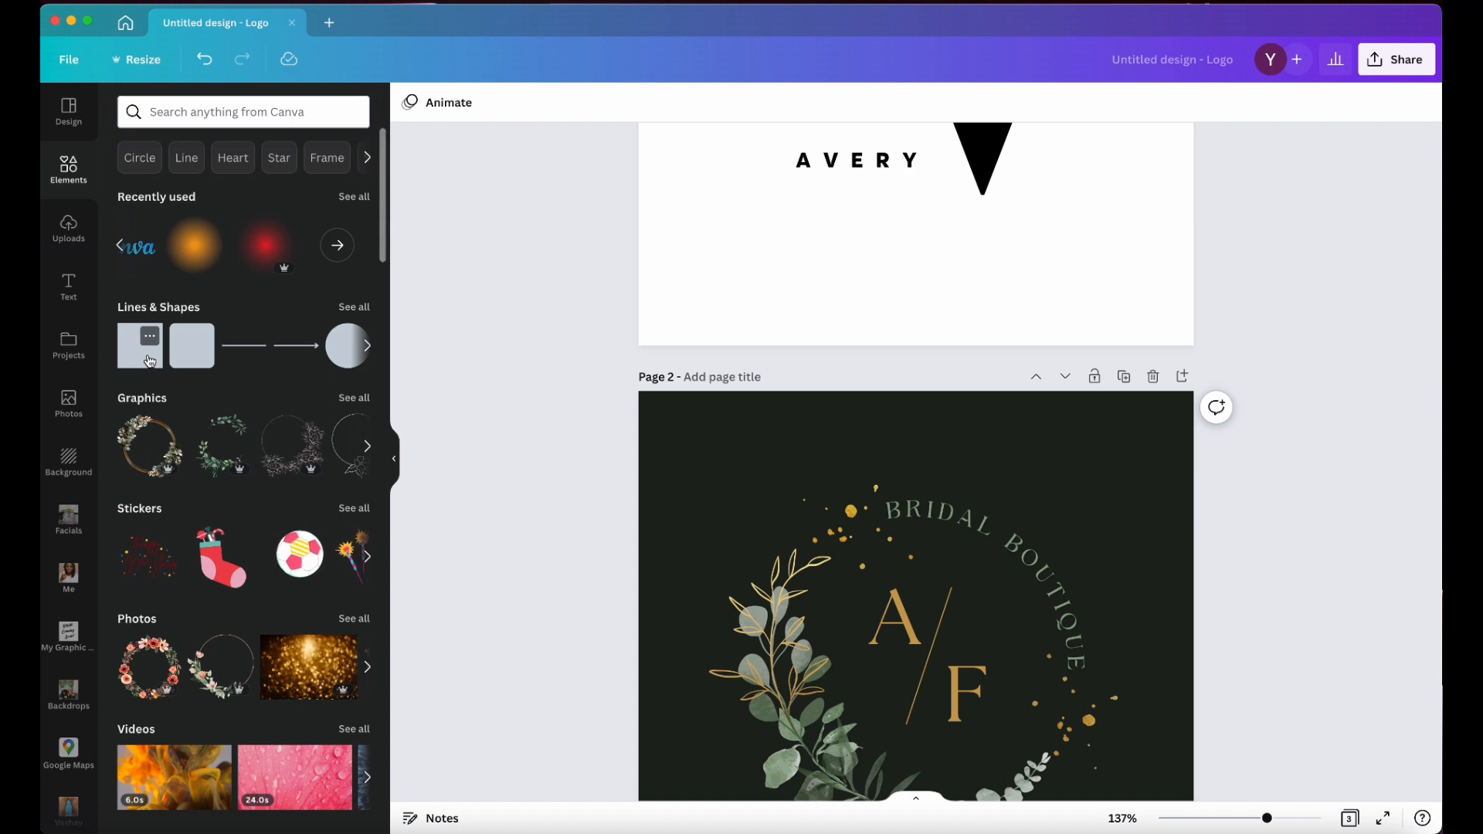
# - Browse the full Graphics category, including its recommendations, gradients and collections, and return to the elements overview
pyautogui.scroll(5, 924, 327)
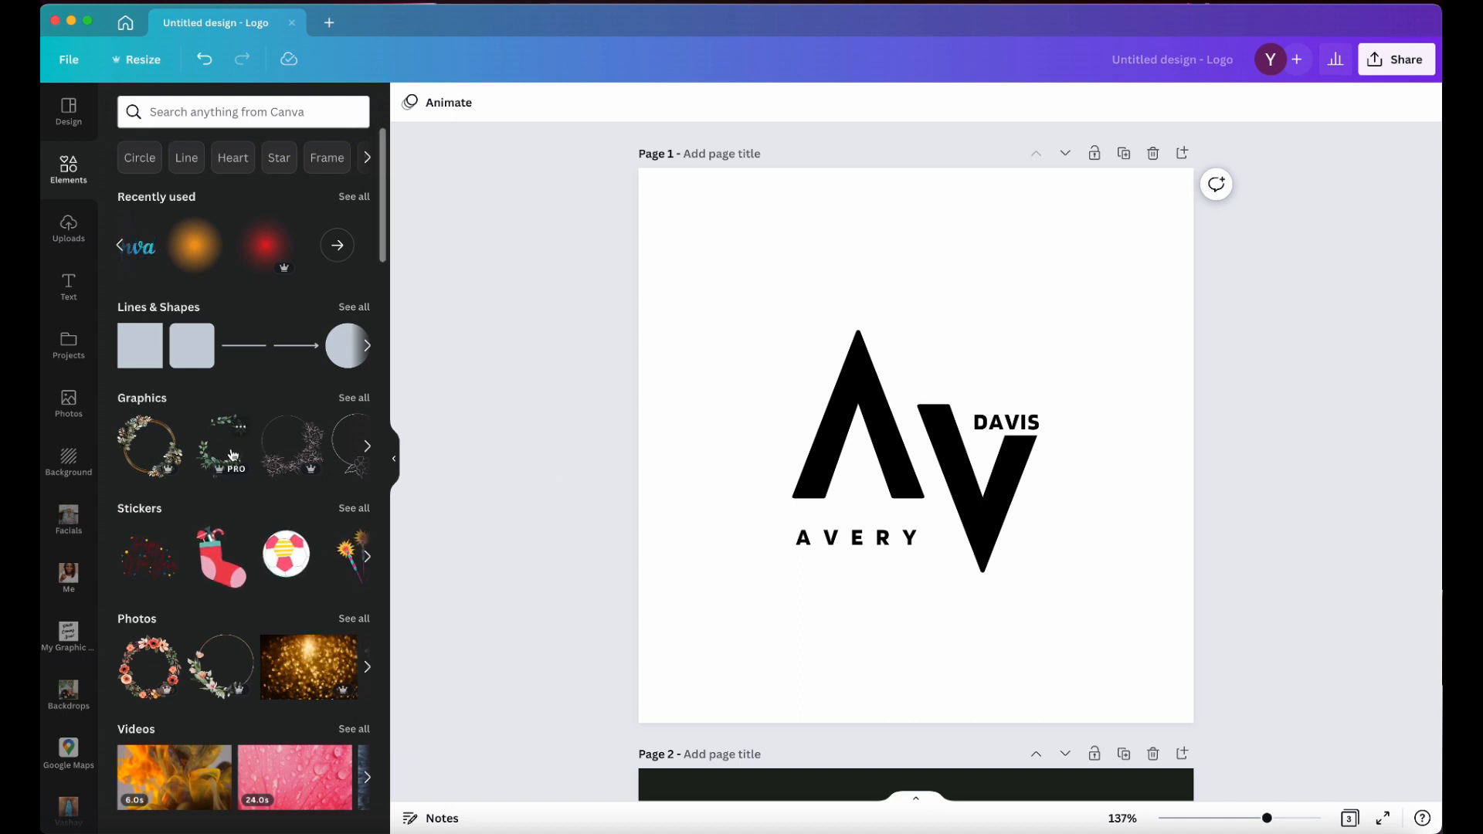
pyautogui.scroll(-2, 232, 454)
pyautogui.click(352, 323)
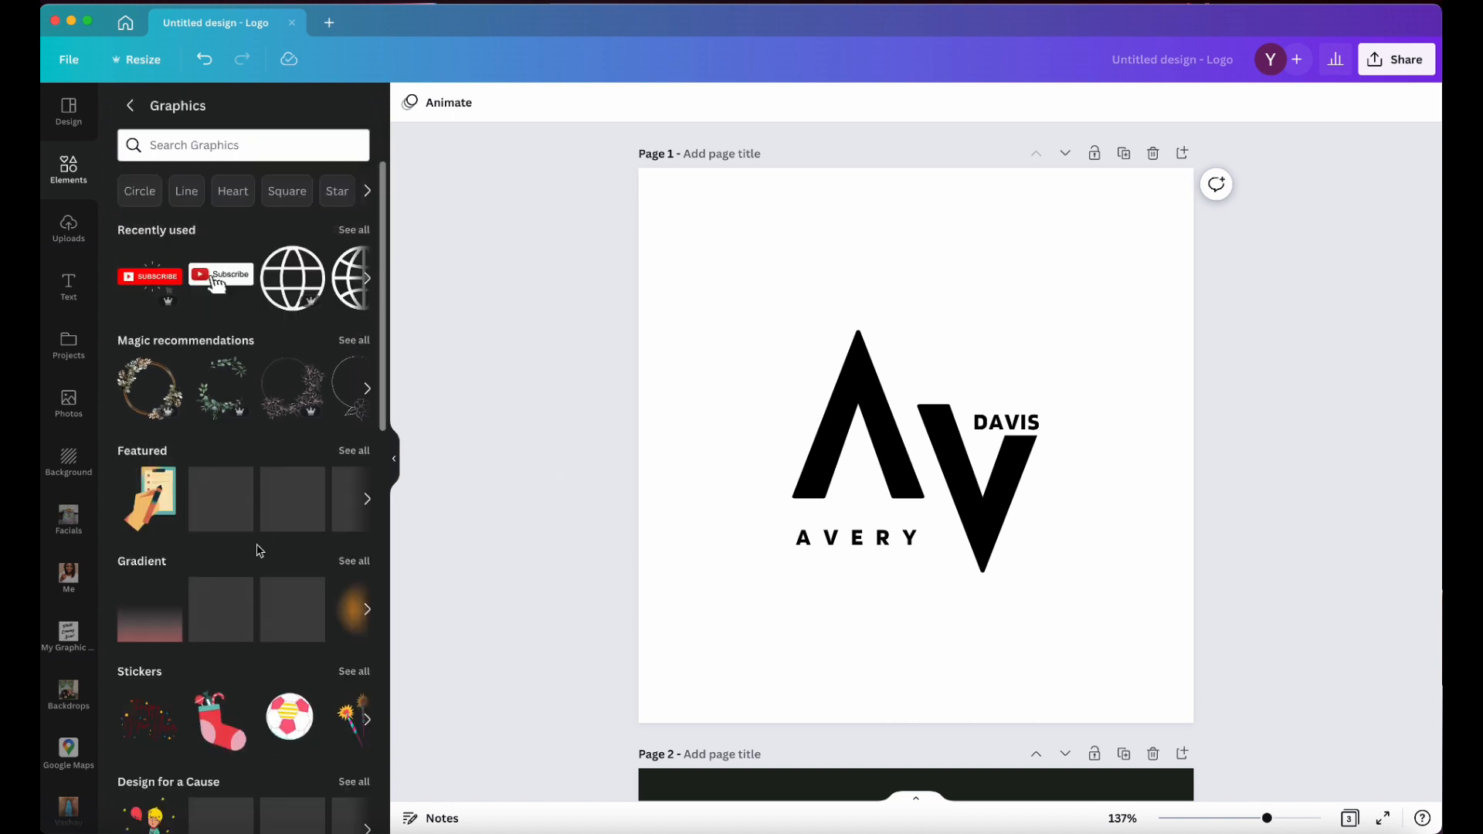
pyautogui.scroll(-6, 259, 550)
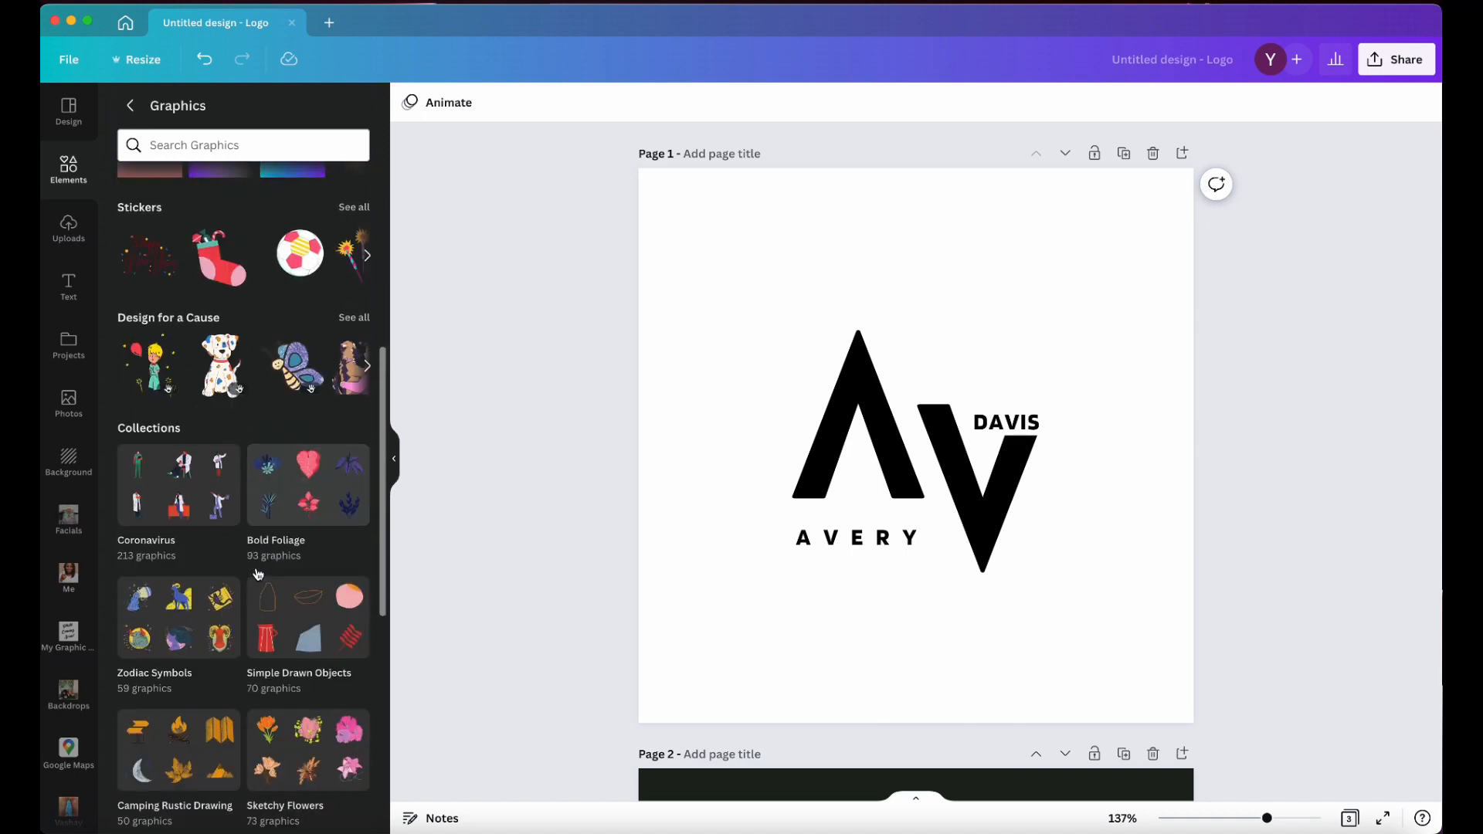
pyautogui.scroll(-4, 259, 573)
pyautogui.scroll(10, 231, 463)
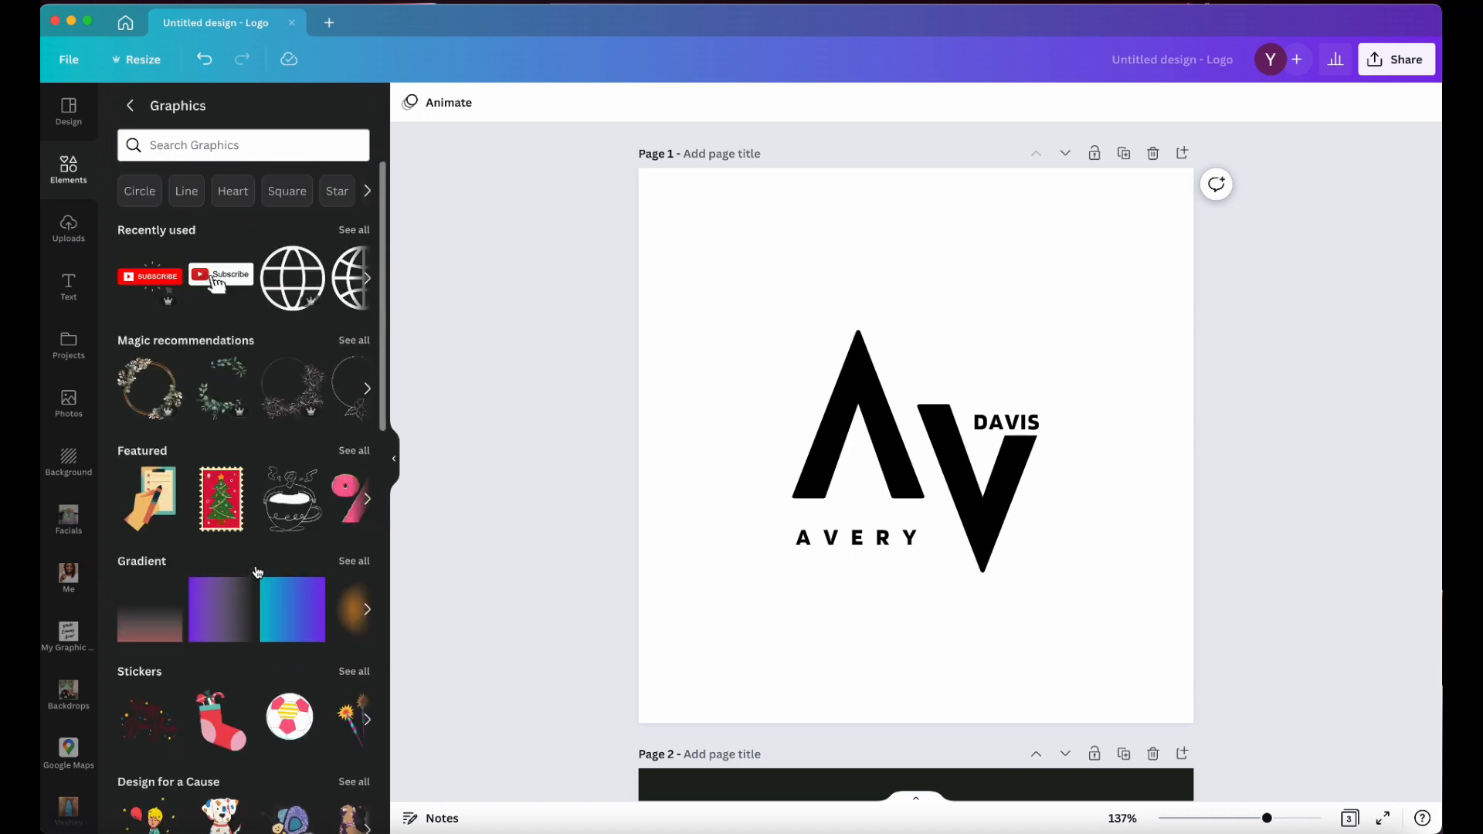
pyautogui.click(130, 110)
# - Look through the stickers, photos, videos, charts, frames and grids available in the elements library
pyautogui.scroll(-3, 276, 447)
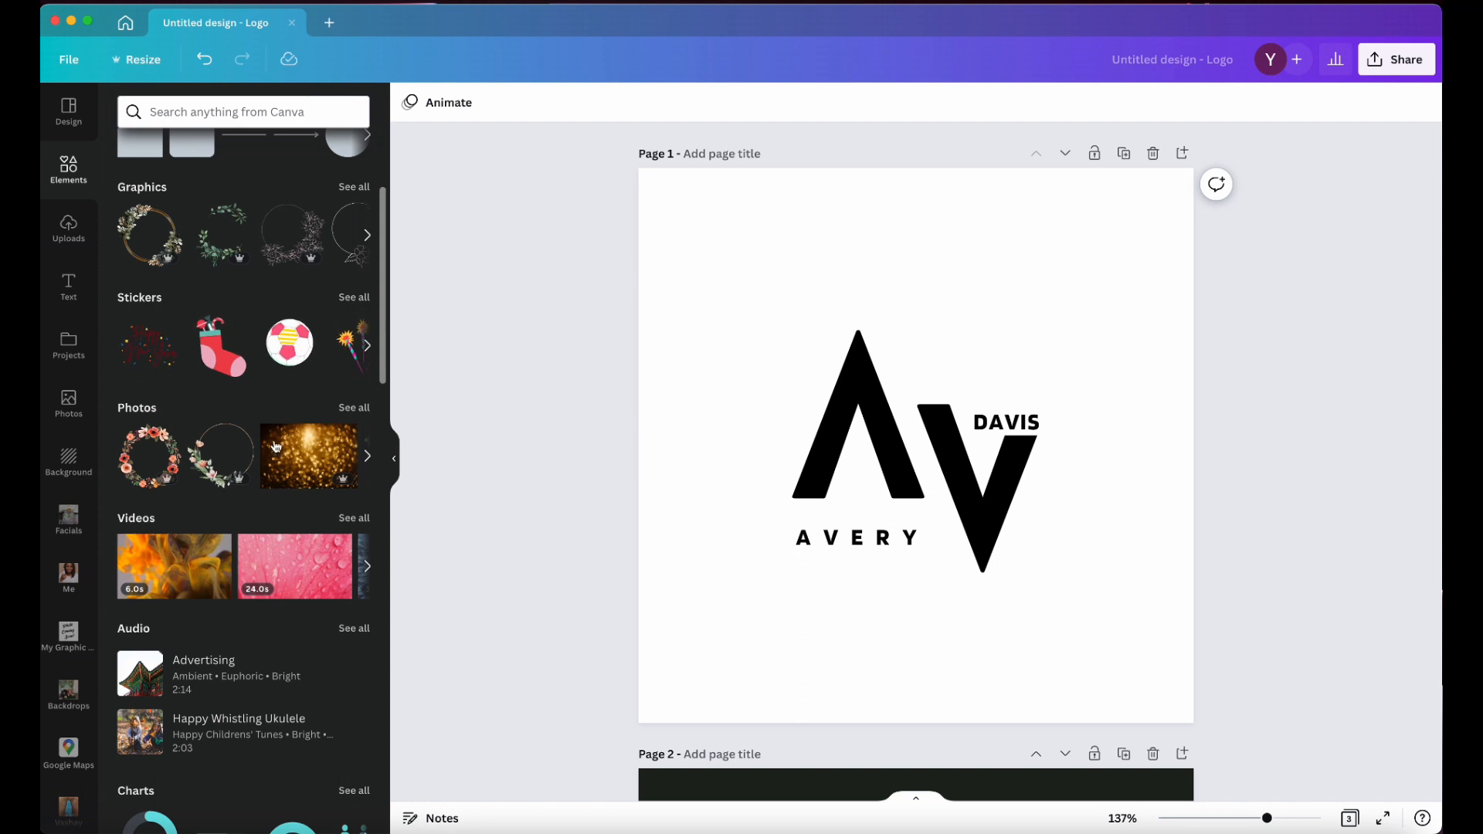
pyautogui.hscroll(2, 294, 342)
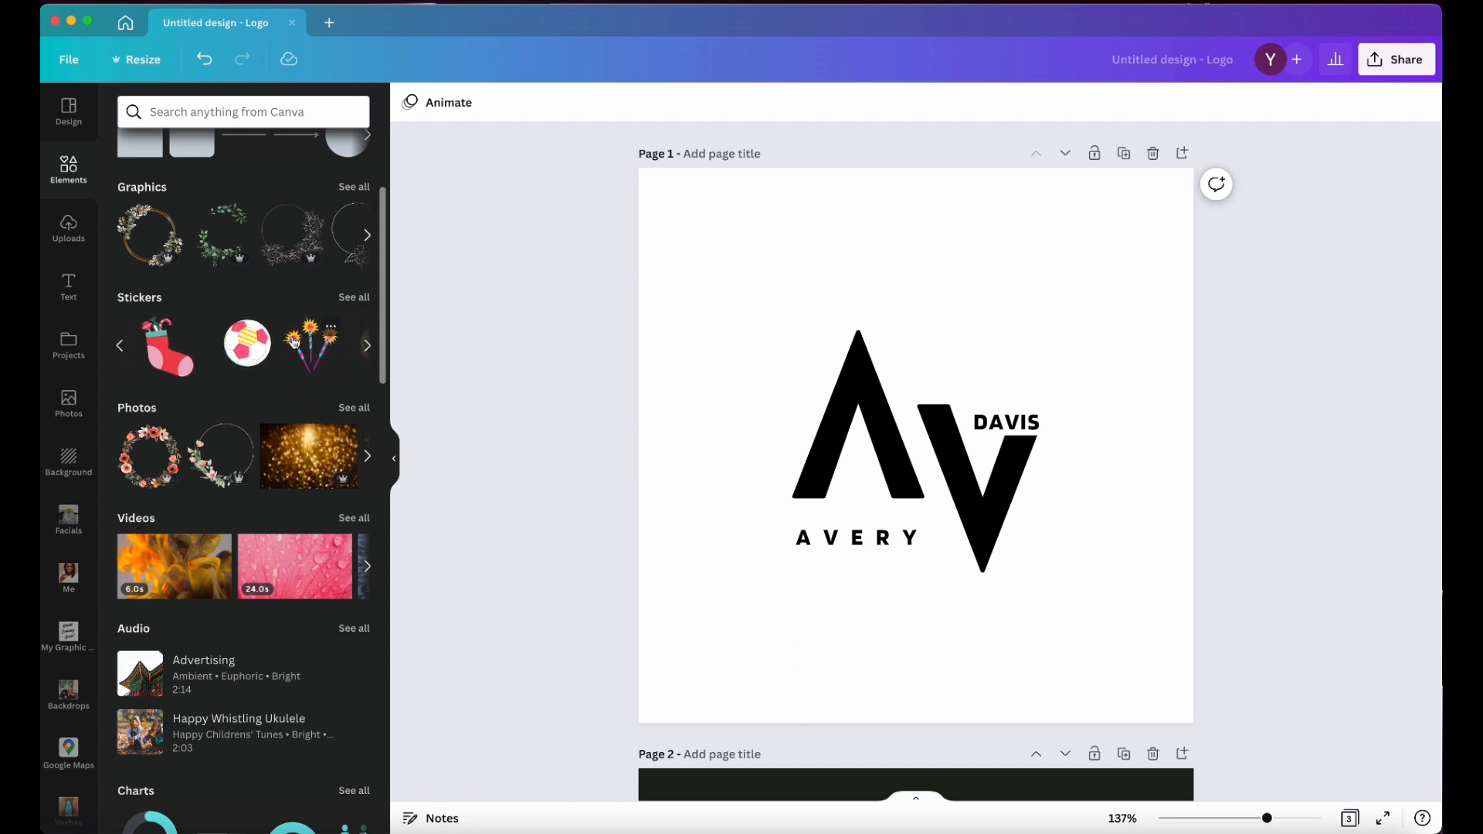
pyautogui.hscroll(2, 293, 342)
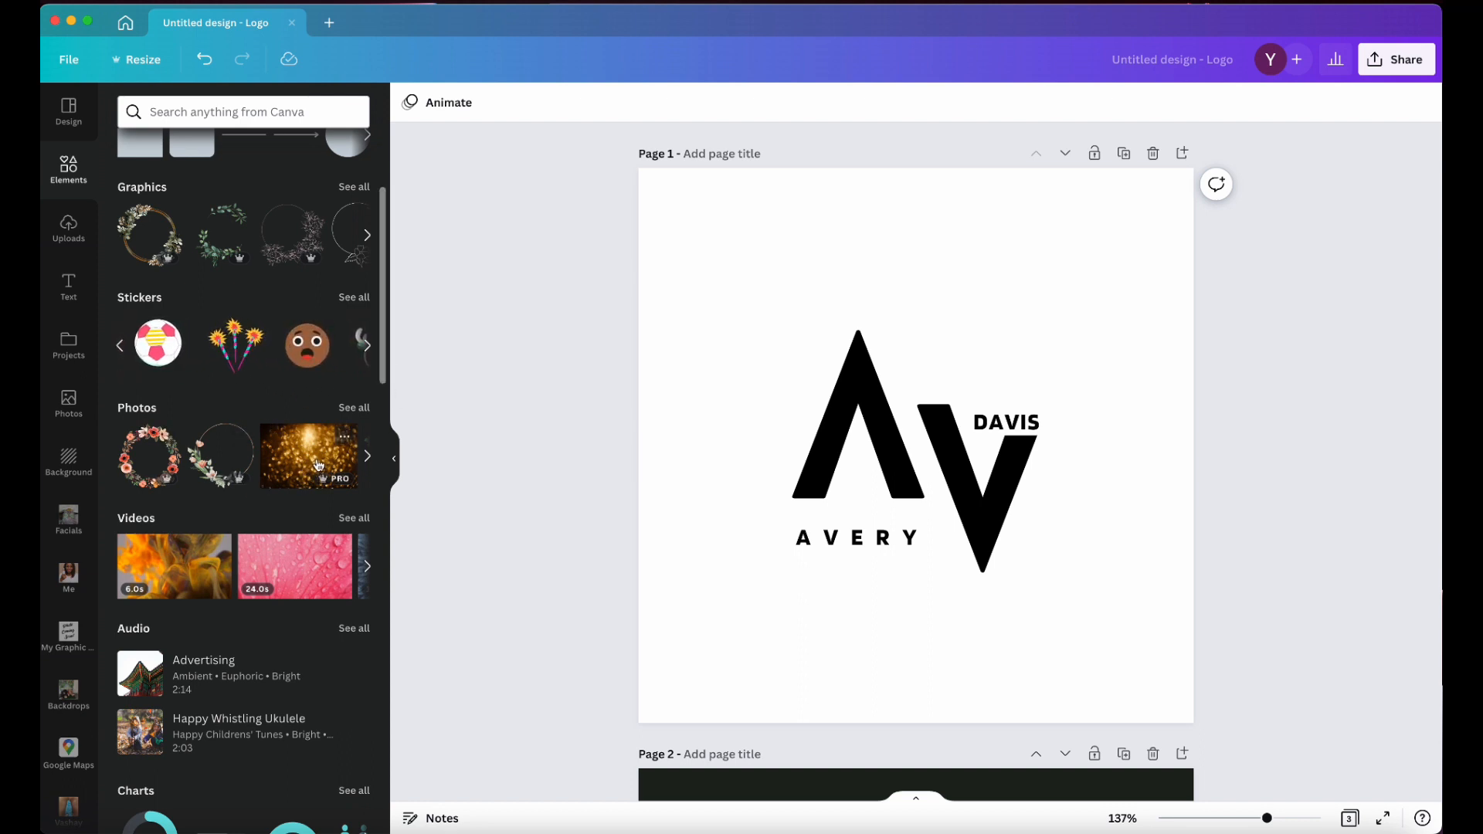
pyautogui.scroll(-2, 318, 464)
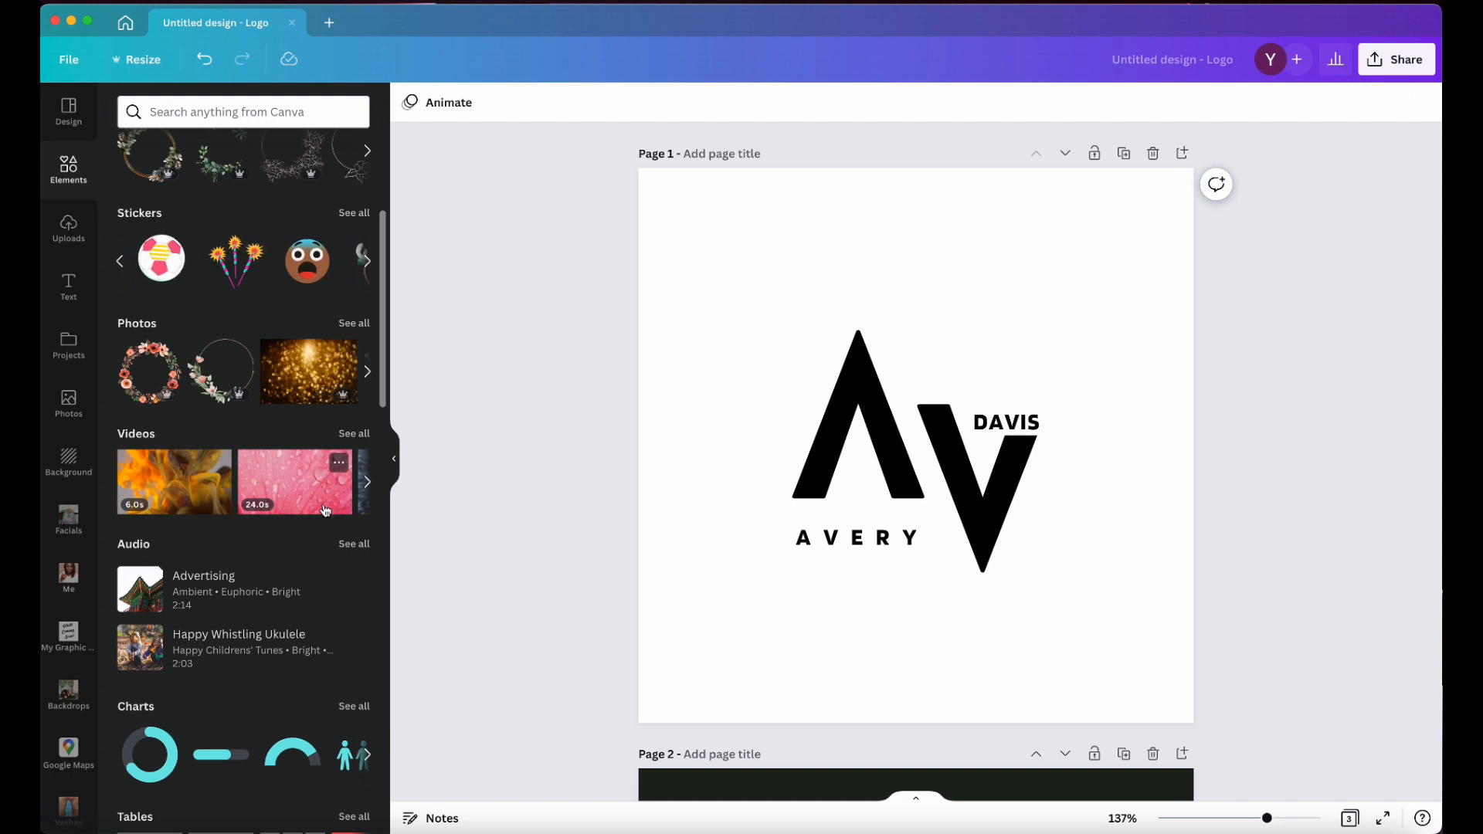
pyautogui.scroll(-3, 324, 509)
pyautogui.scroll(-5, 239, 625)
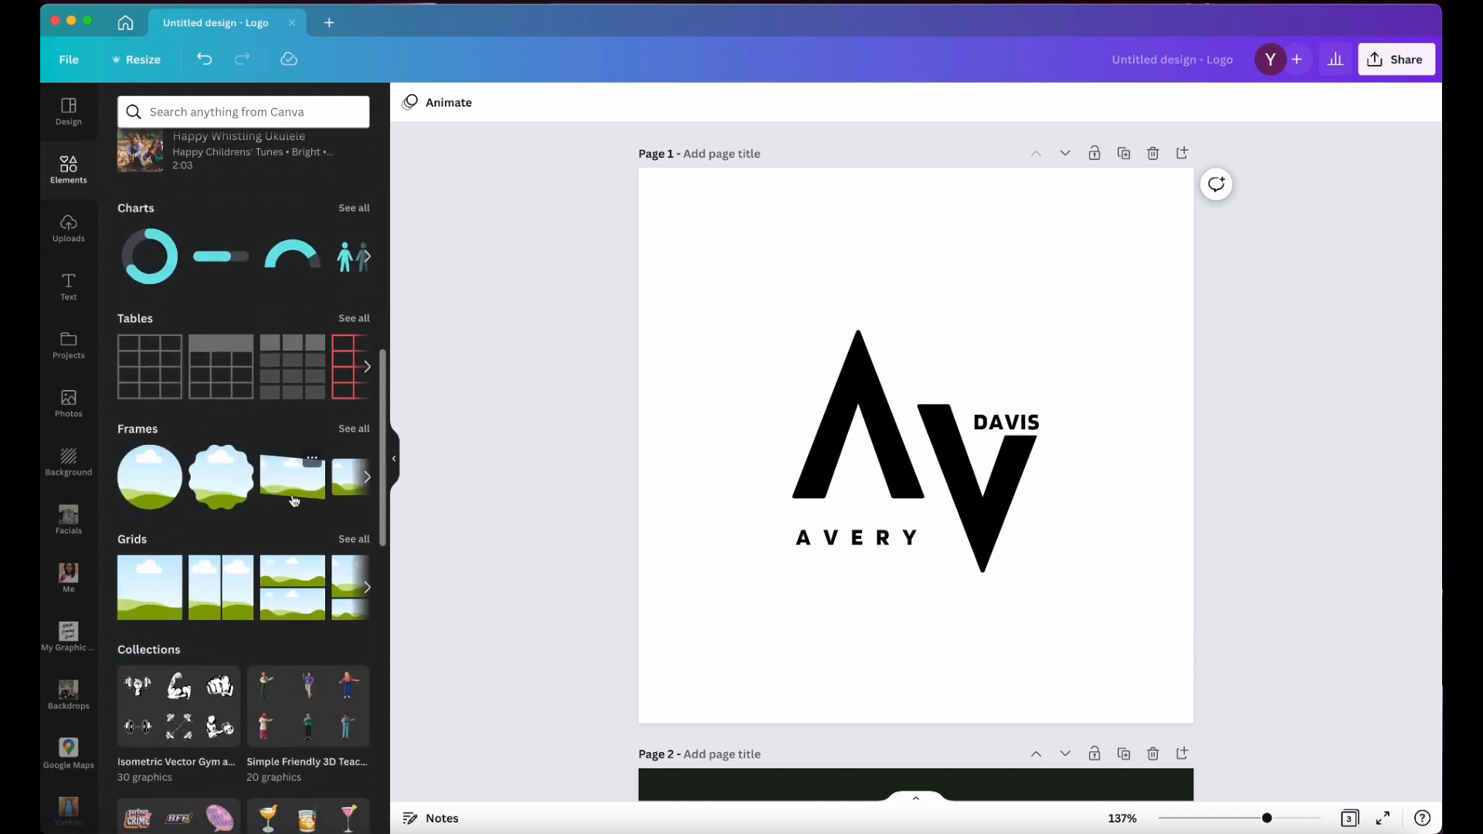
pyautogui.hscroll(5, 294, 500)
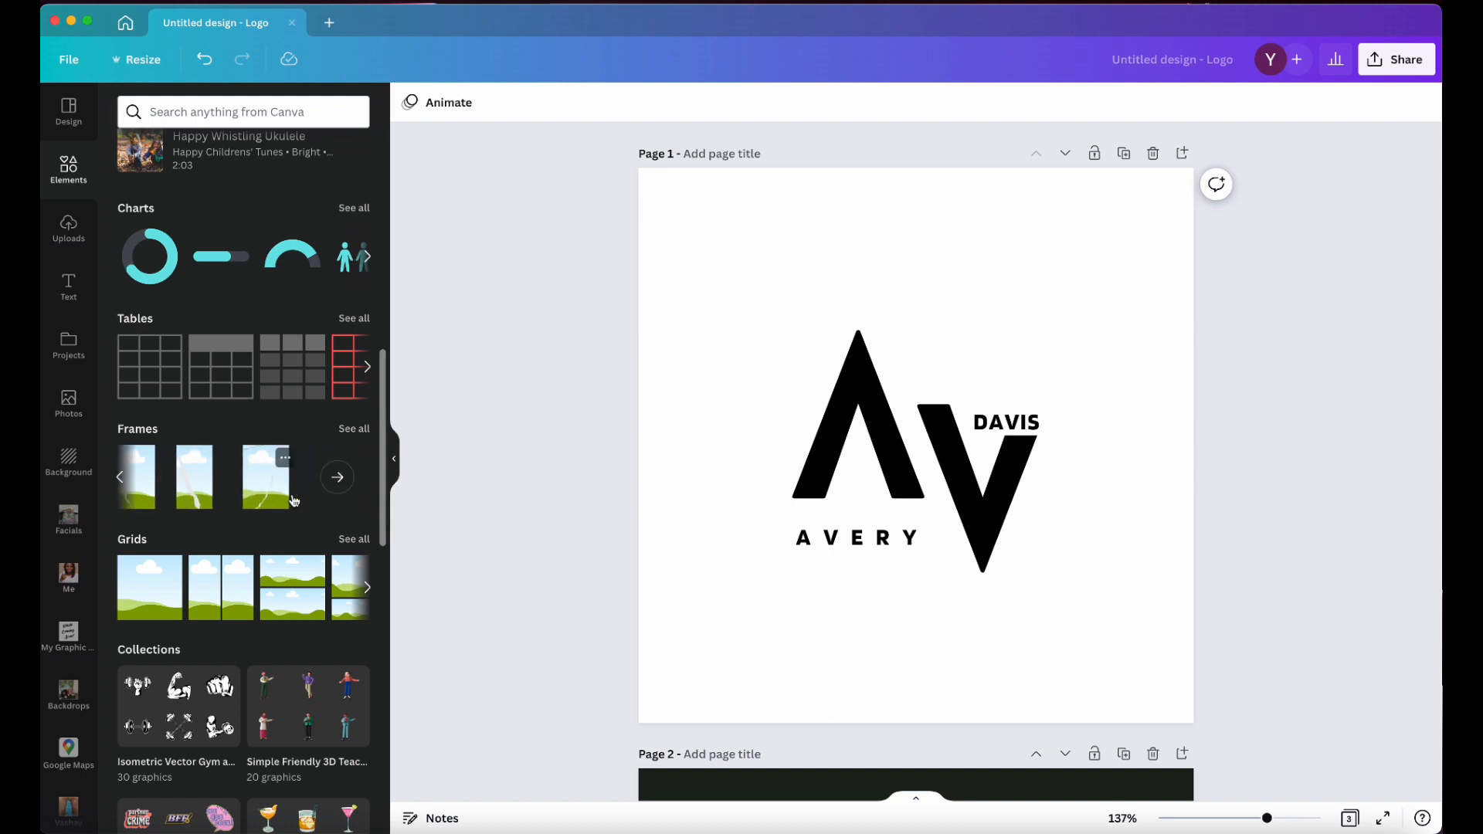
pyautogui.hscroll(3, 312, 620)
pyautogui.hscroll(3, 312, 620)
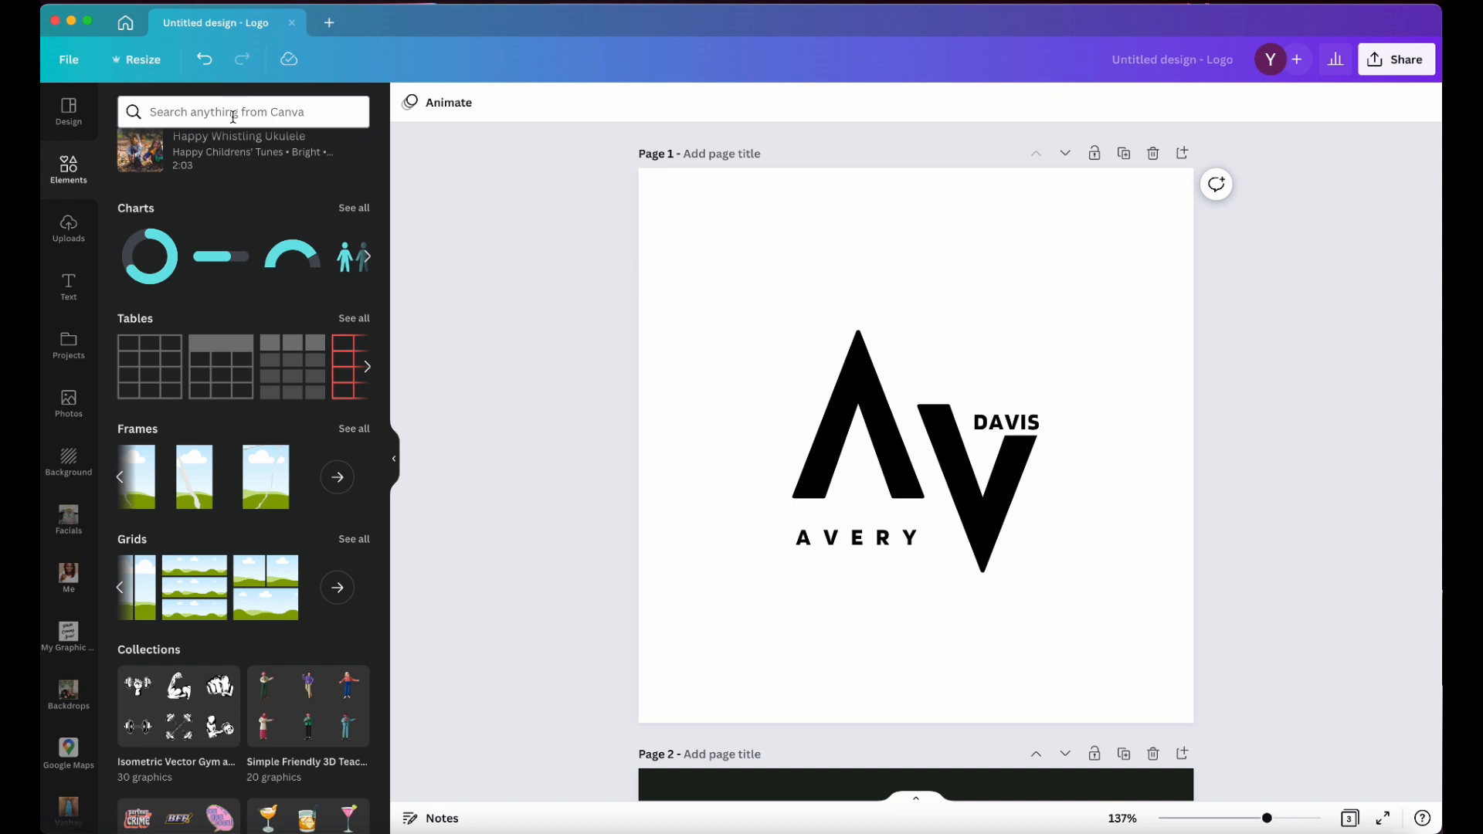
# - Add the letter A frame to page 1, shift the black A shape down, and place the frame in the page's upper-left corner
pyautogui.click(354, 428)
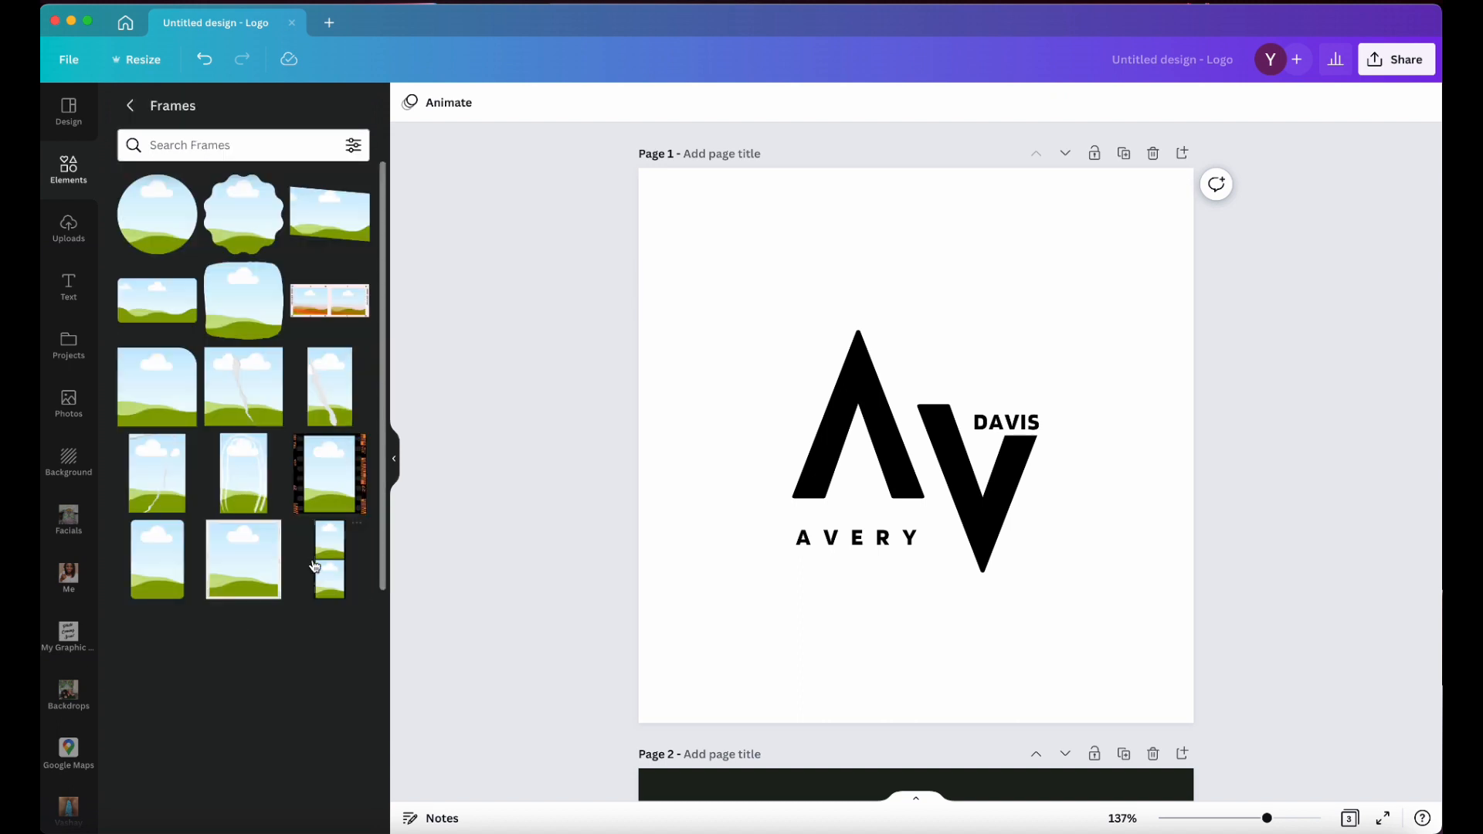
pyautogui.scroll(-10, 313, 571)
pyautogui.scroll(-1, 319, 564)
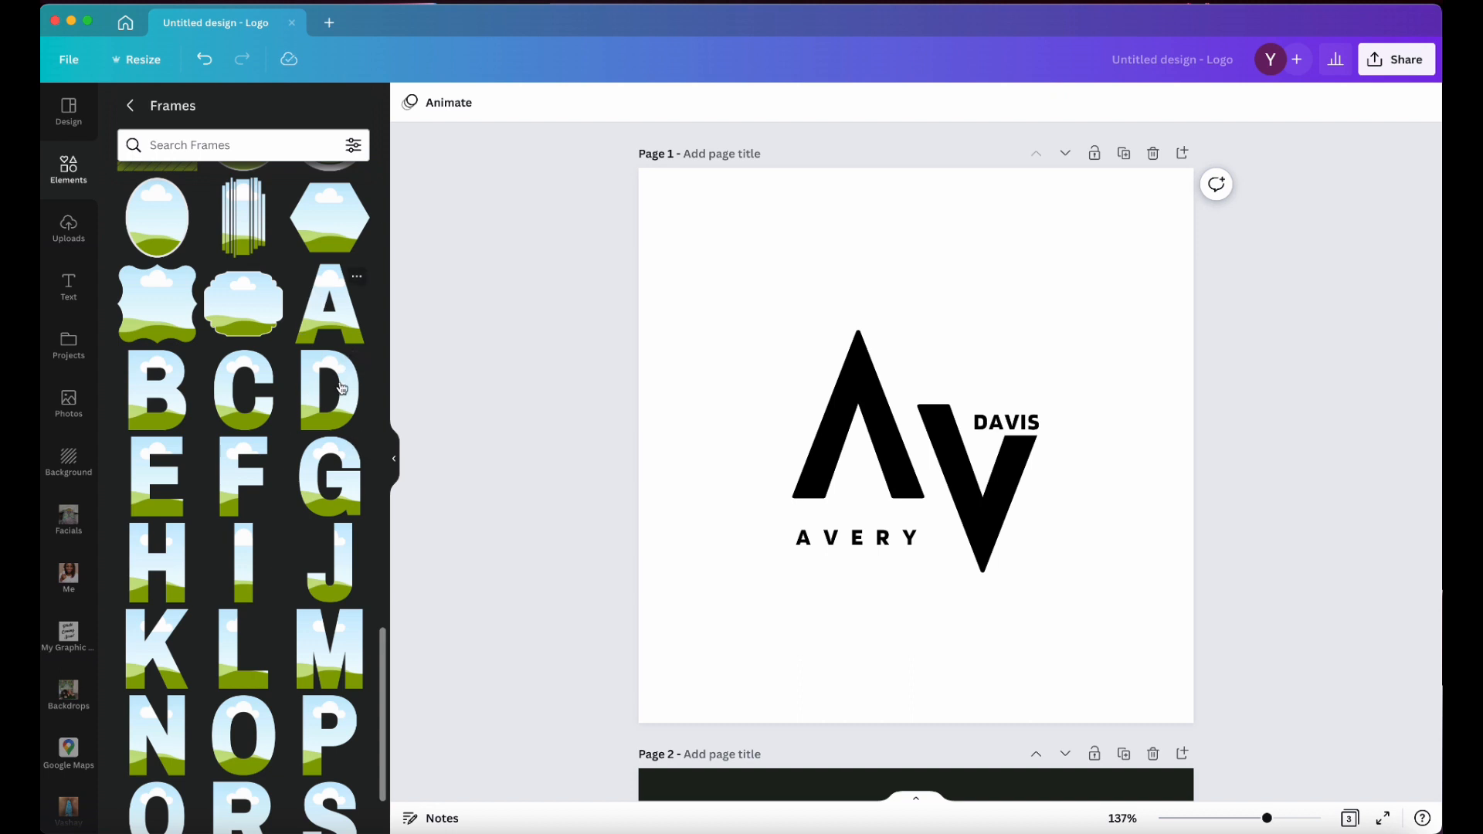
pyautogui.click(346, 328)
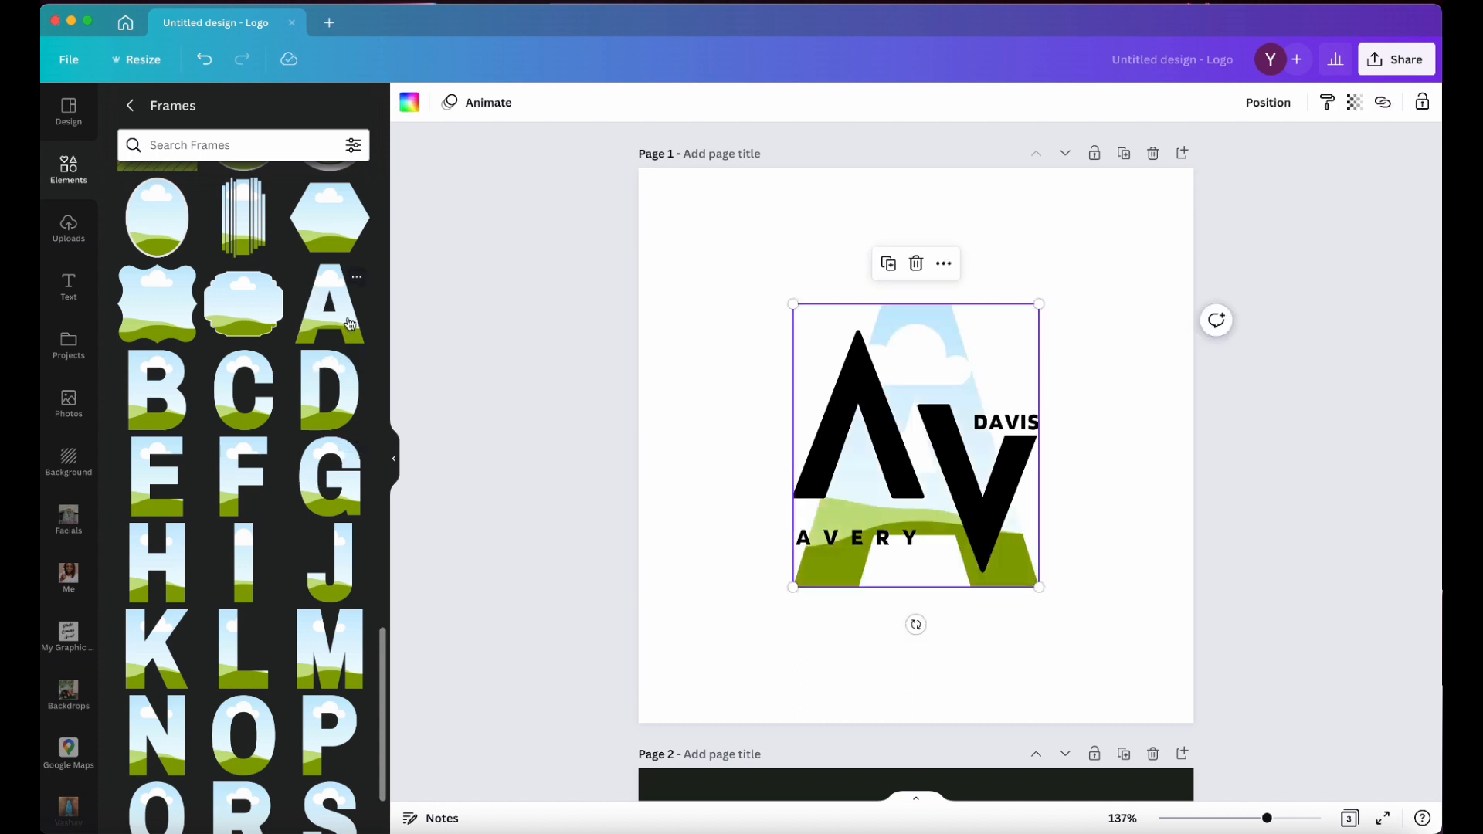
pyautogui.click(950, 351)
pyautogui.moveTo(897, 323); pyautogui.dragTo(847, 477)
pyautogui.moveTo(896, 341); pyautogui.dragTo(738, 193)
# - Fill the letter A frame with the tiara portrait from the Me folder, and undo the fill and the frame
pyautogui.click(60, 565)
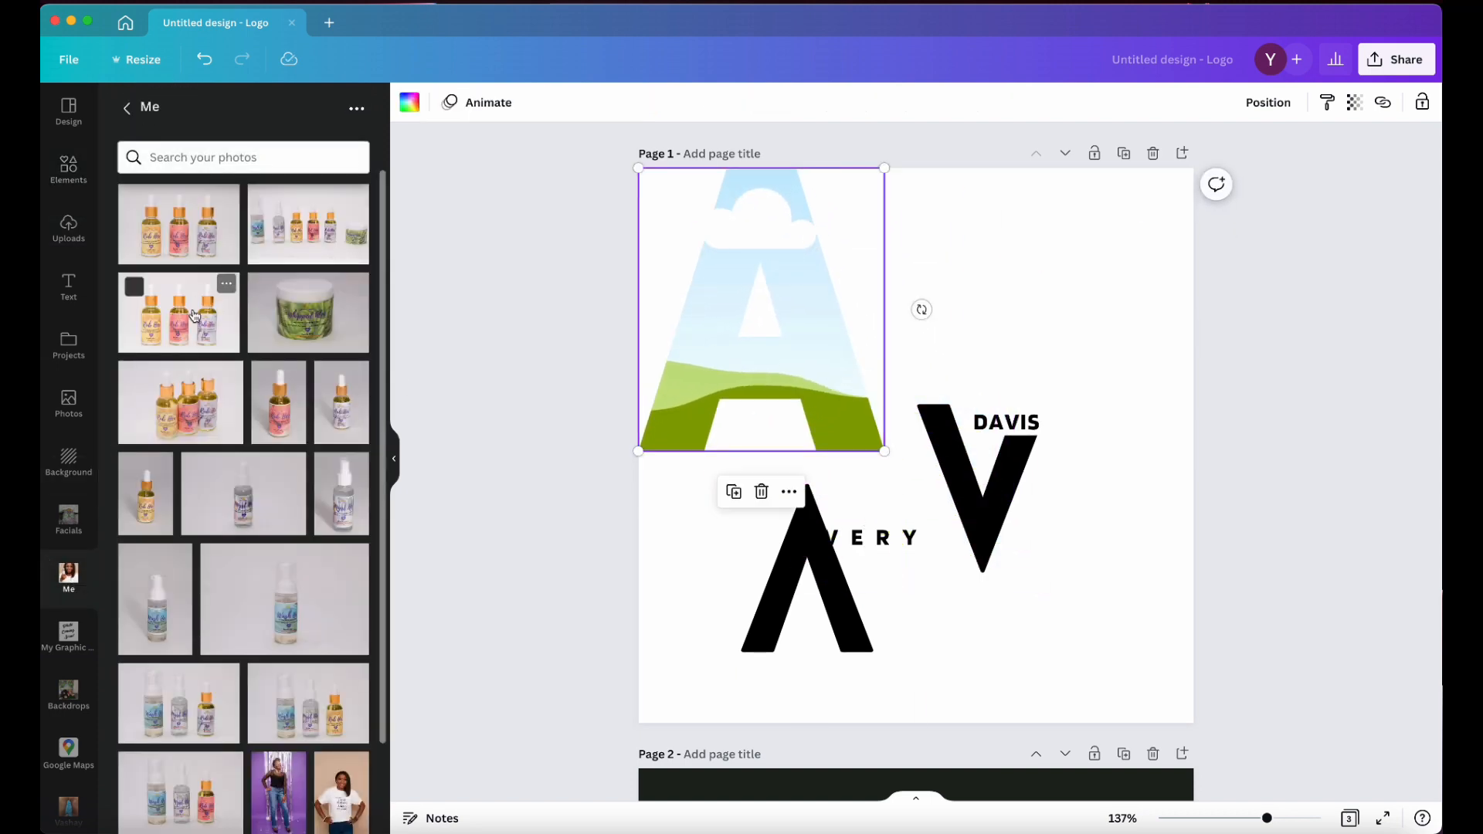
pyautogui.scroll(-5, 236, 672)
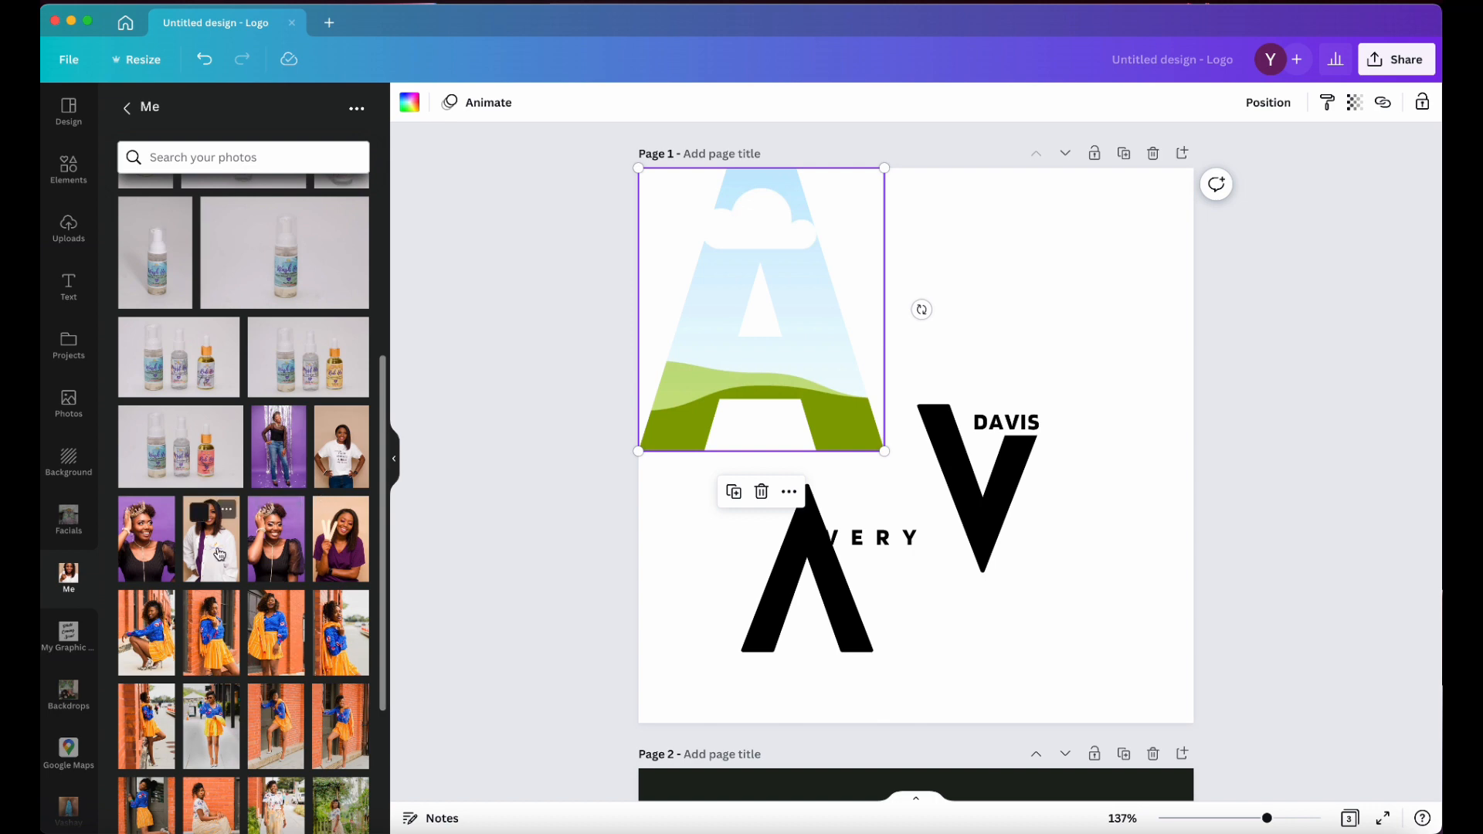
pyautogui.moveTo(139, 514); pyautogui.dragTo(754, 282)
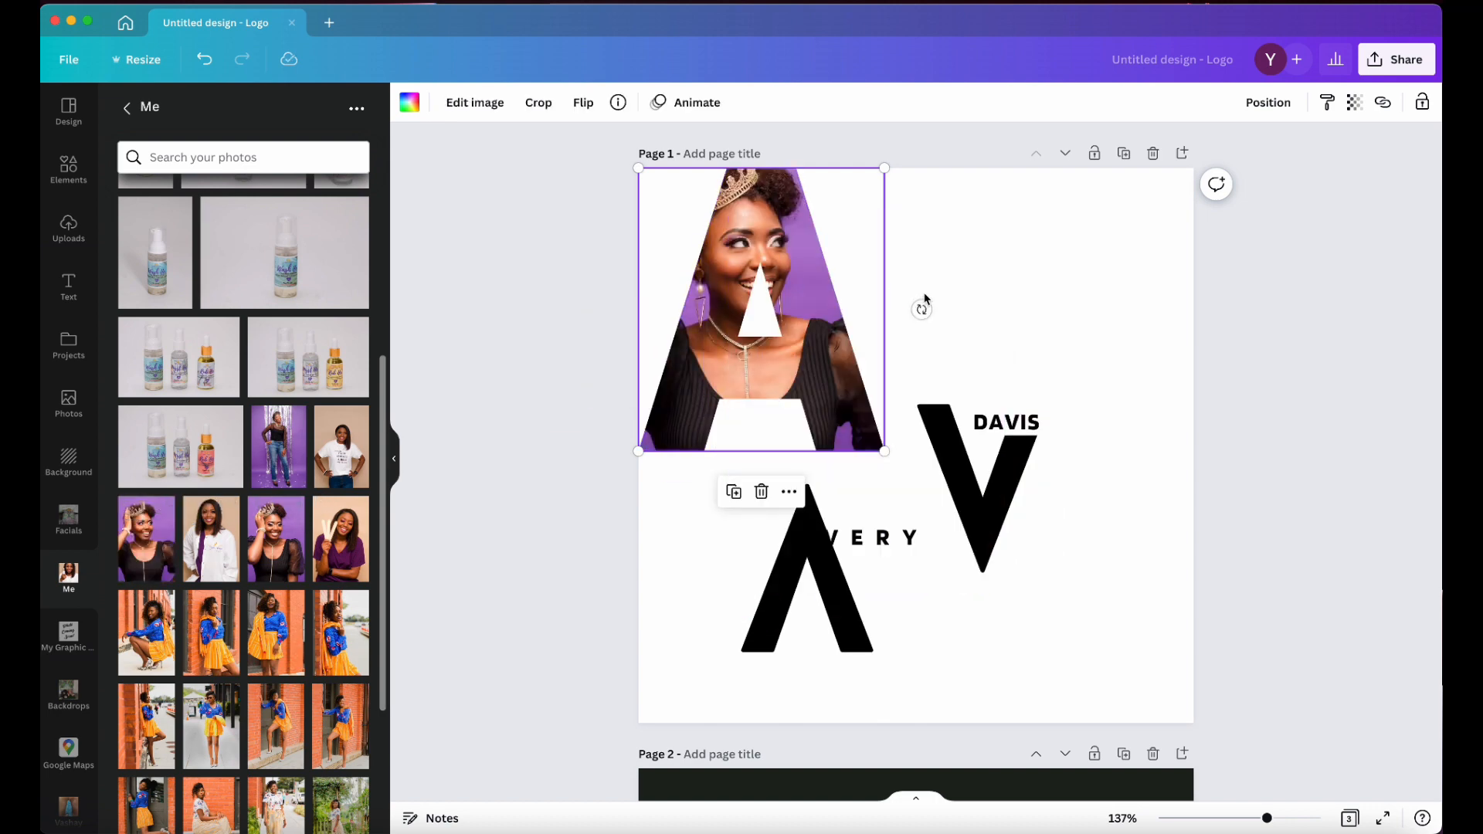
pyautogui.click(971, 227)
pyautogui.click(749, 295)
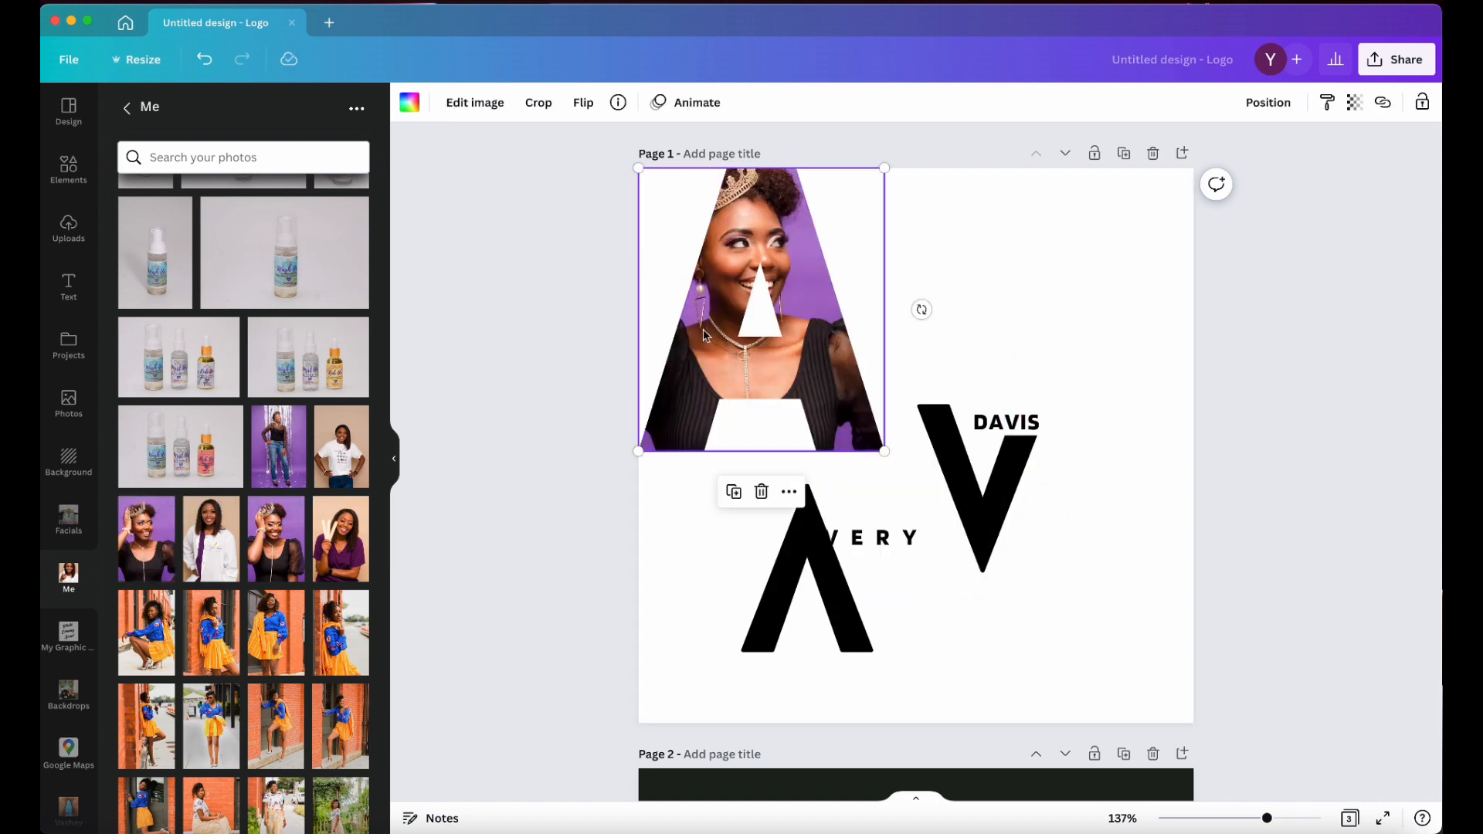
pyautogui.press('super+z')
pyautogui.press('super+z')
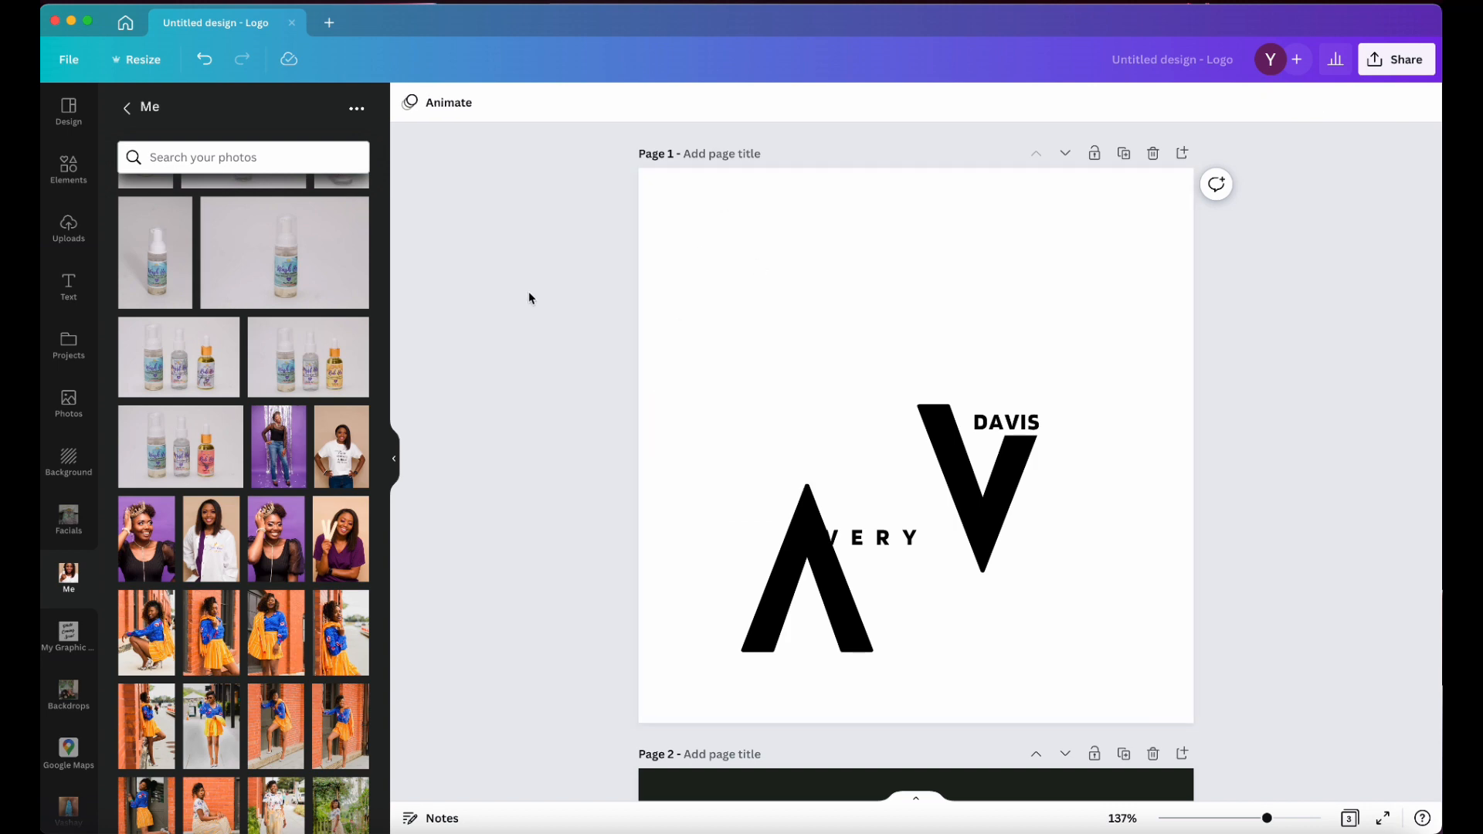
# - Add the single-image grid from the elements library across the whole of page 1
pyautogui.click(127, 114)
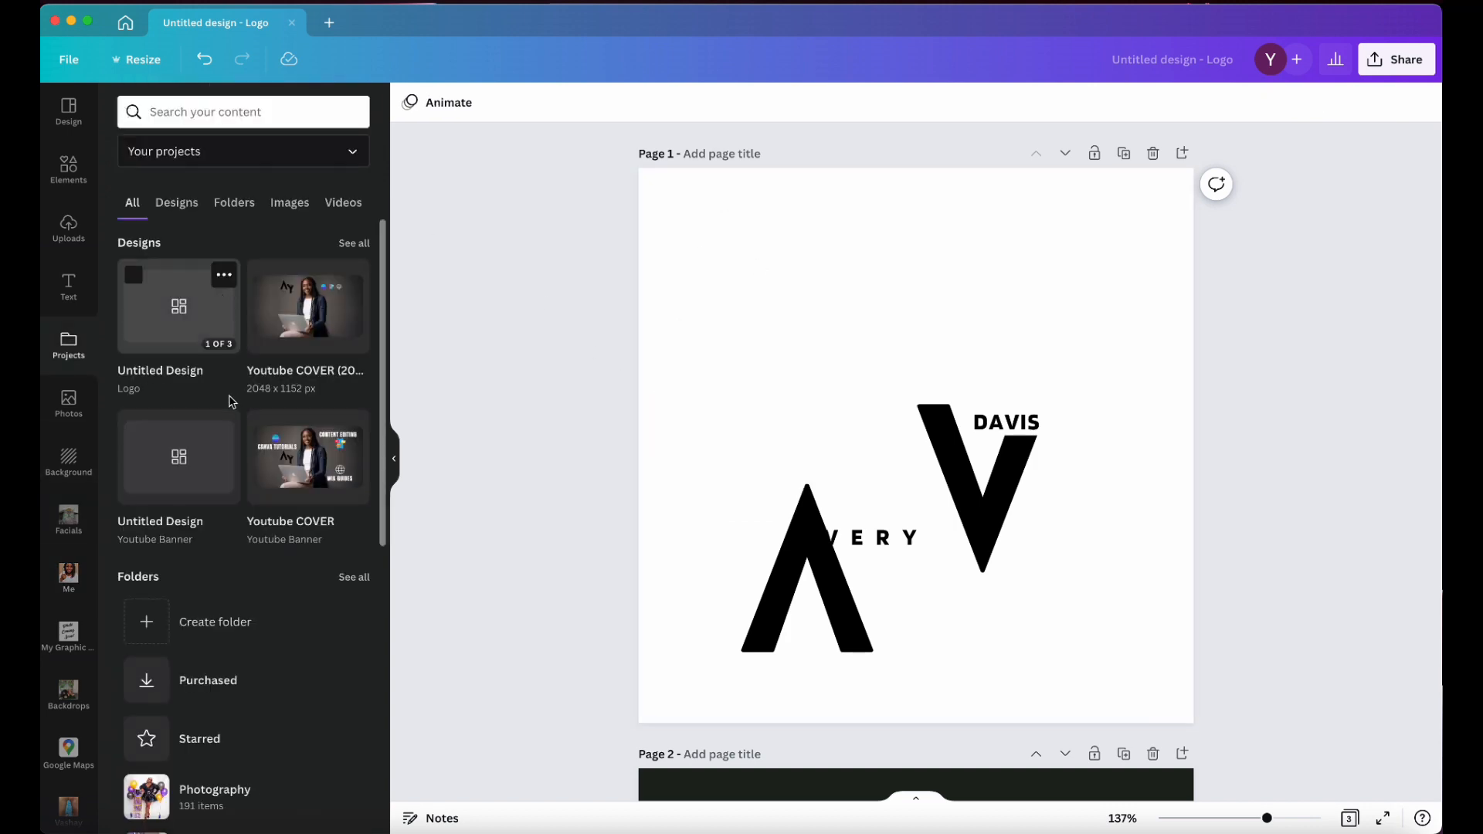
pyautogui.click(69, 169)
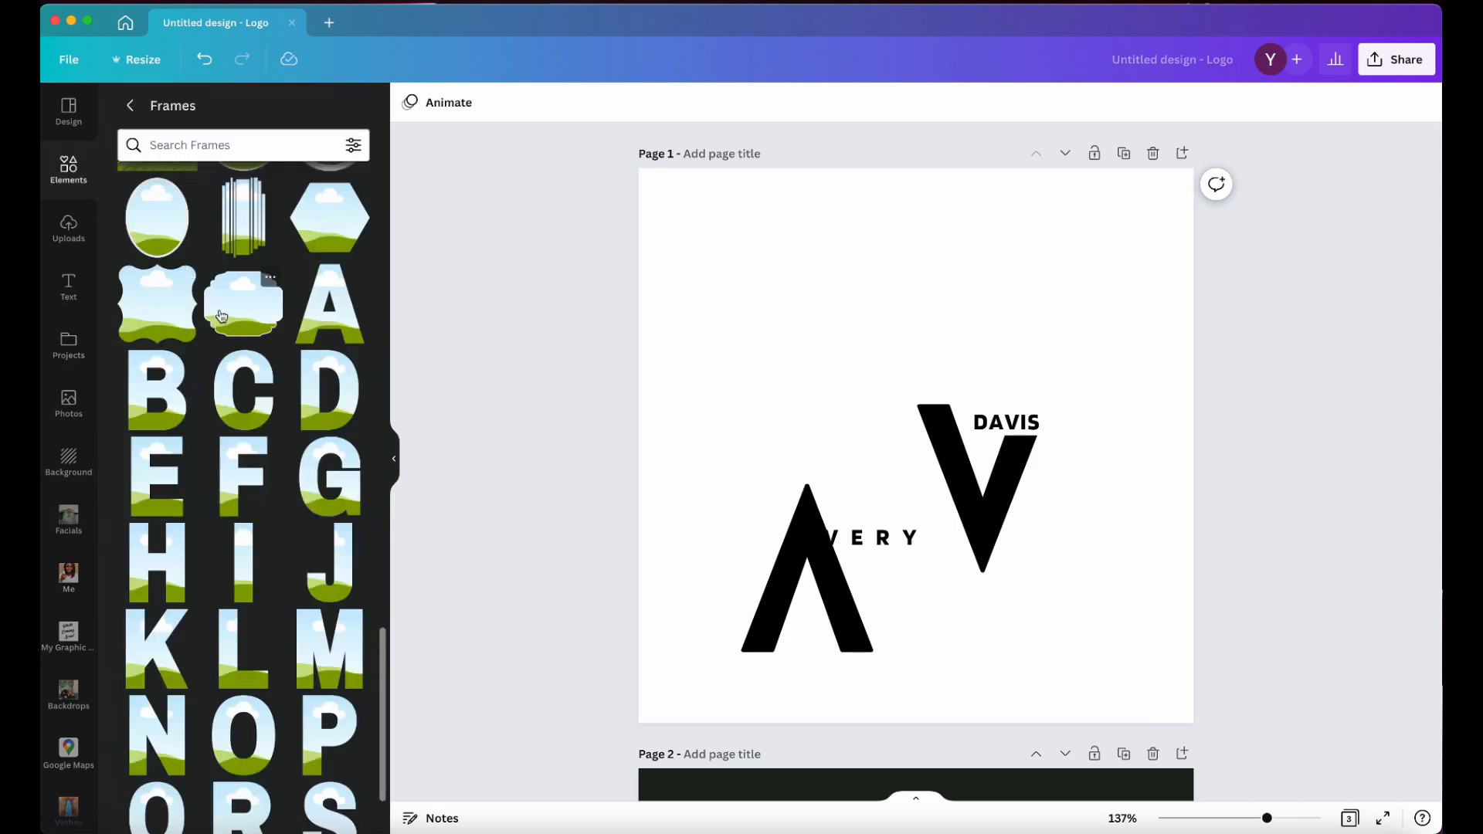
pyautogui.scroll(-5, 222, 315)
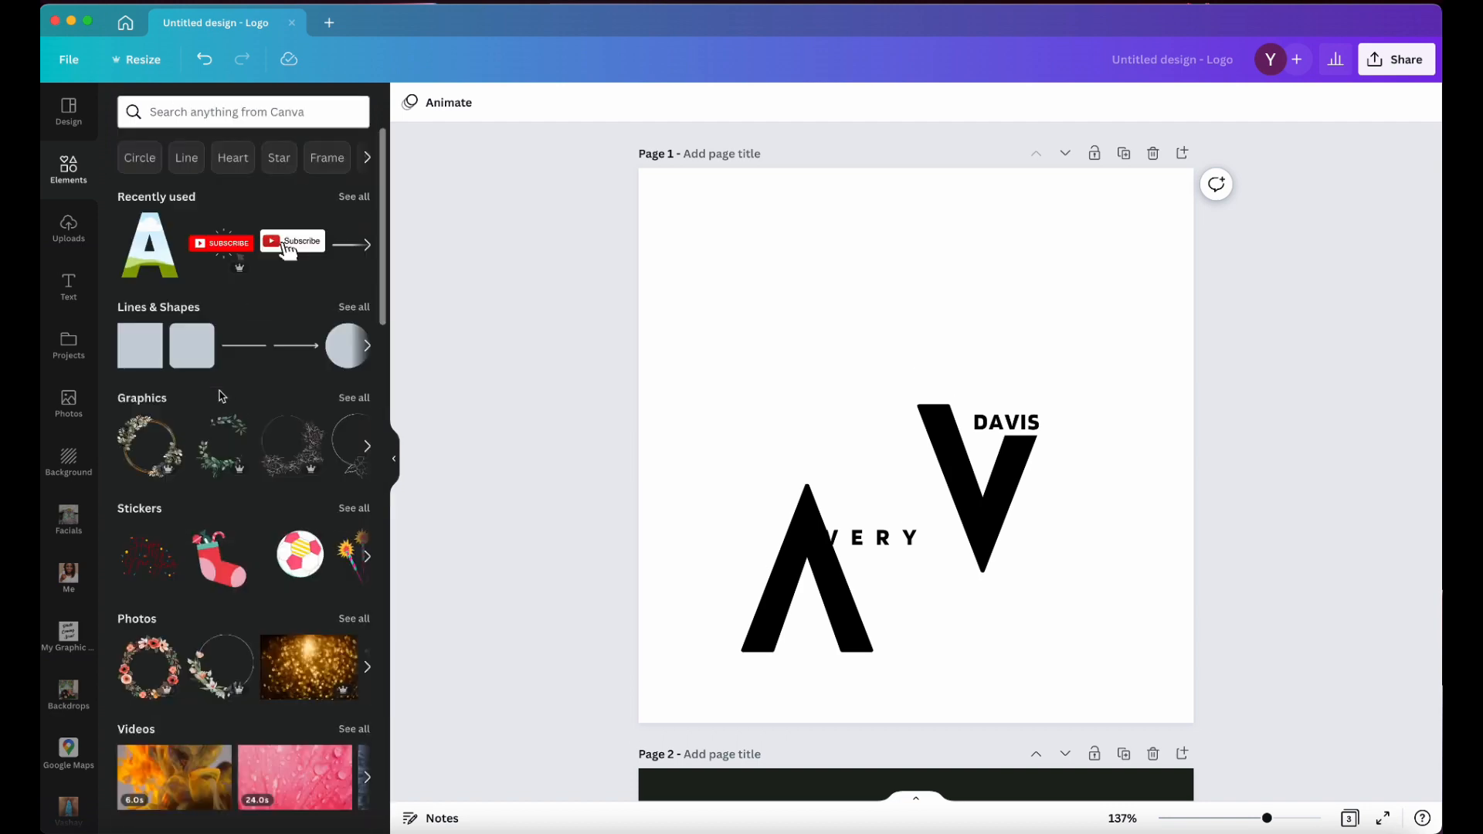
pyautogui.scroll(-6, 220, 392)
pyautogui.scroll(-6, 219, 395)
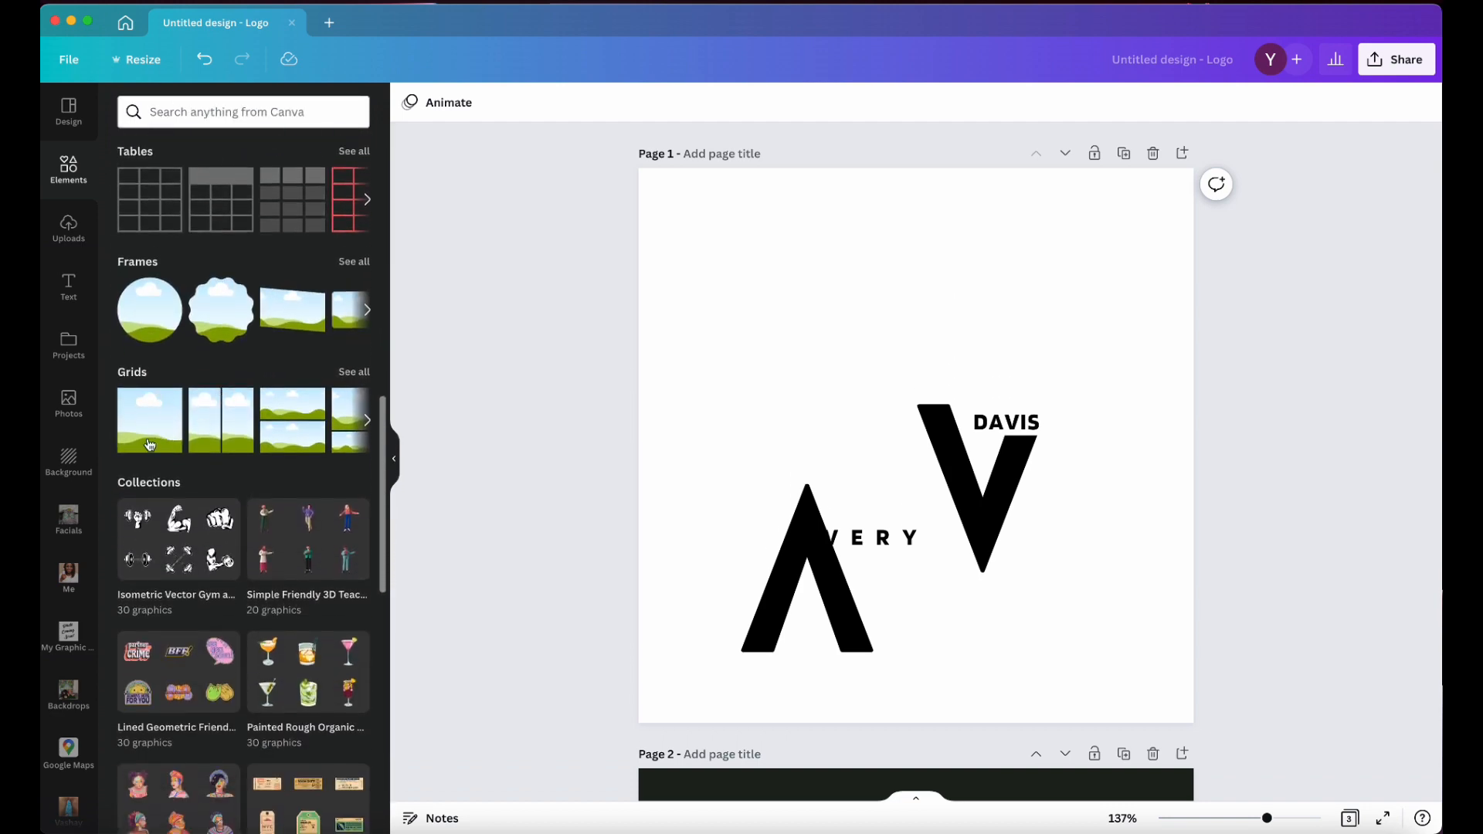
pyautogui.click(163, 430)
# - Fill the grid with the white T-shirt portrait from the Me folder, and delete the photo and the grid
pyautogui.click(69, 575)
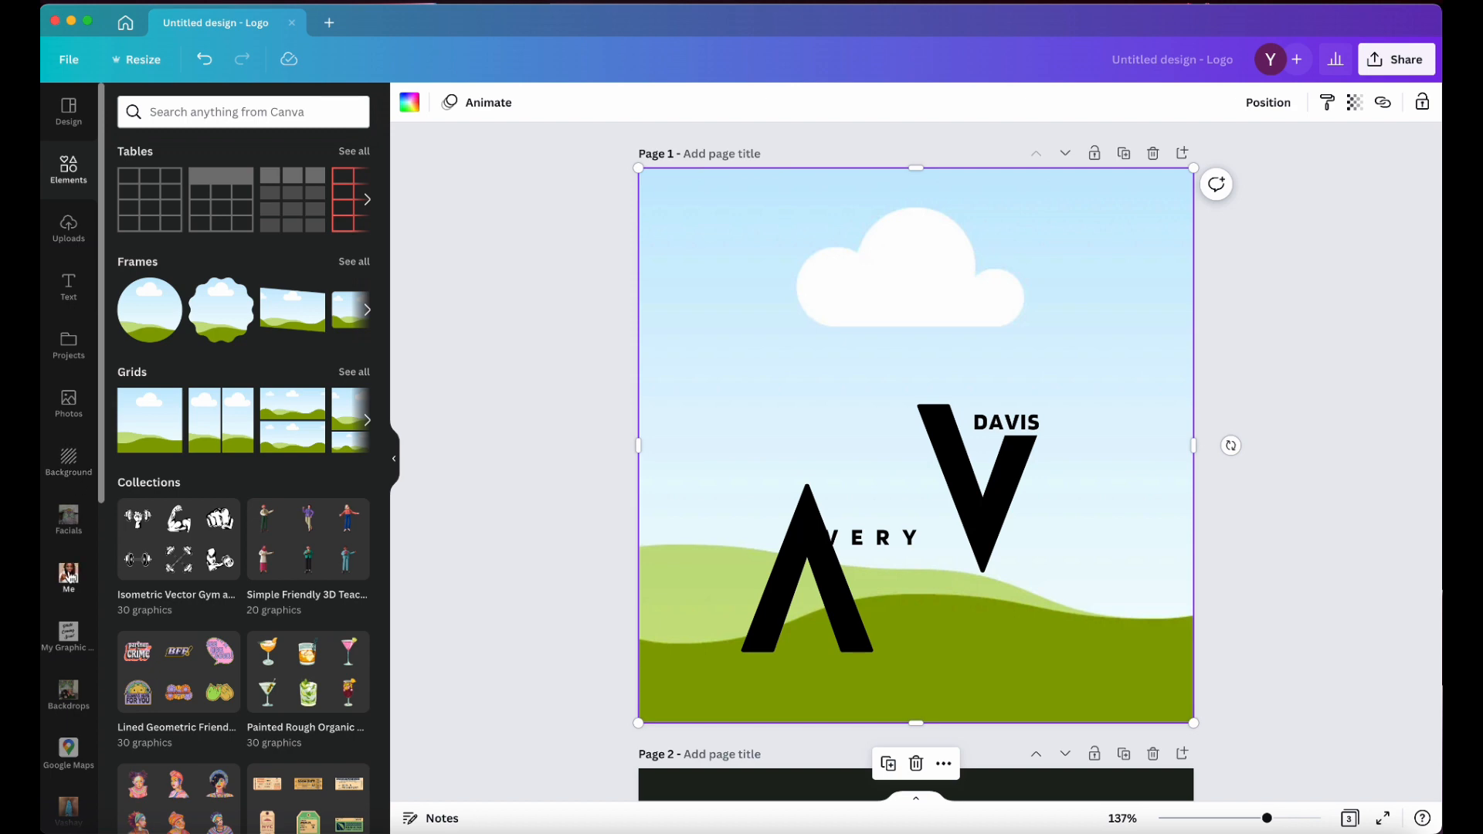
pyautogui.click(342, 451)
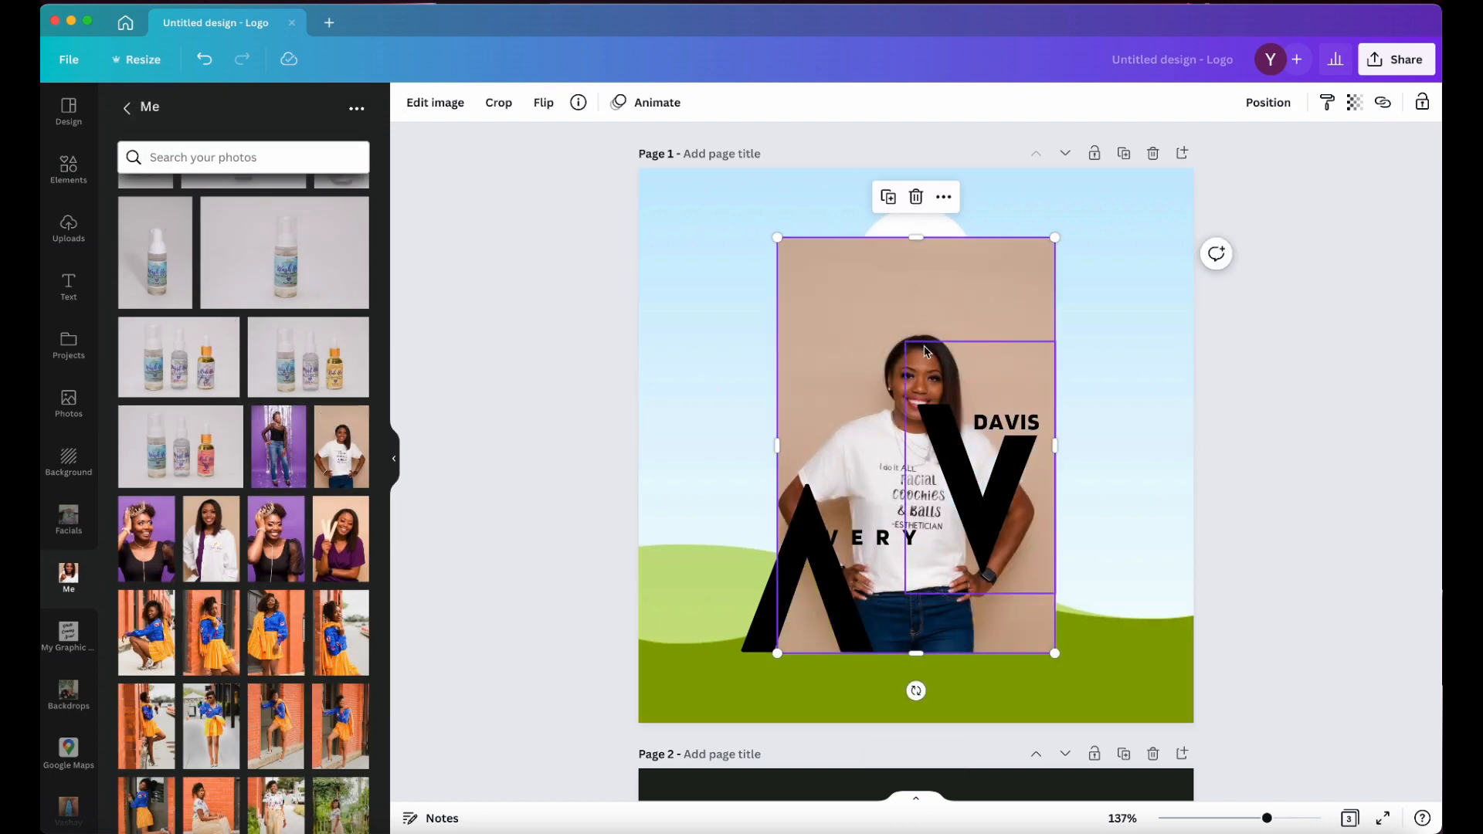
pyautogui.moveTo(868, 265)
pyautogui.mouseDown()
pyautogui.moveTo(669, 275)
pyautogui.moveTo(860, 285)
pyautogui.mouseUp()
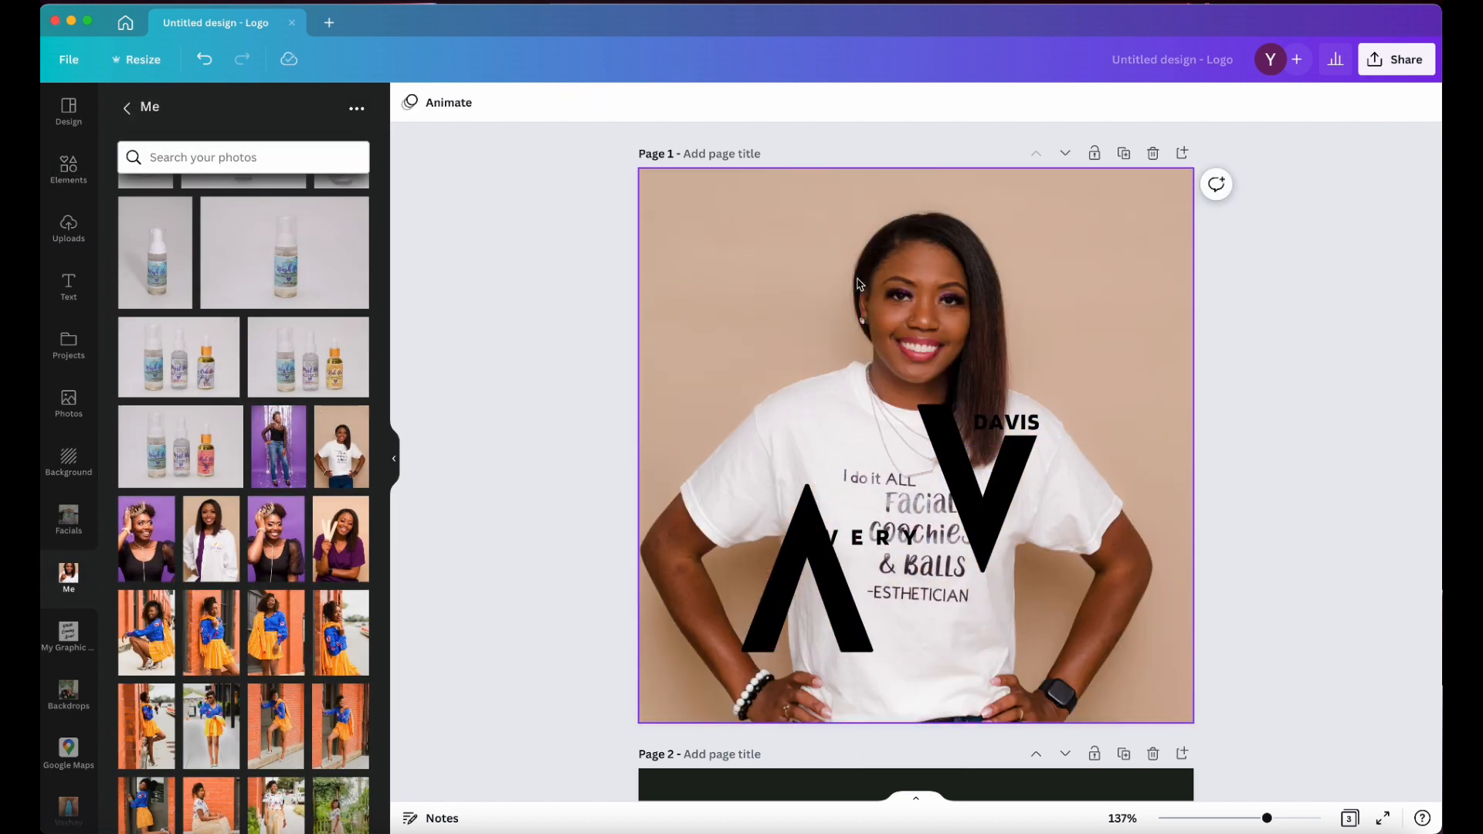
pyautogui.click(1162, 224)
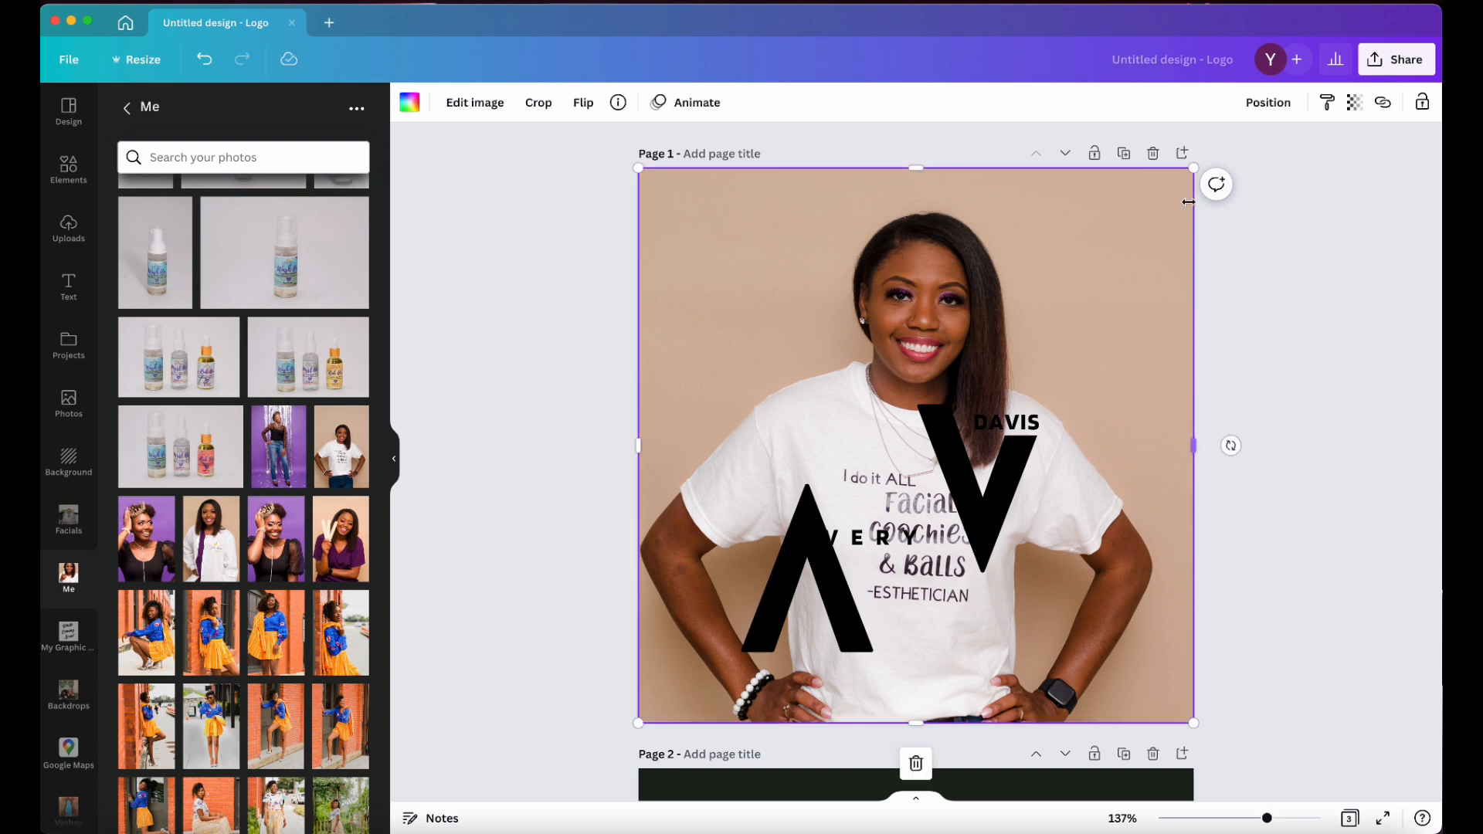
pyautogui.press('Delete')
pyautogui.press('Delete')
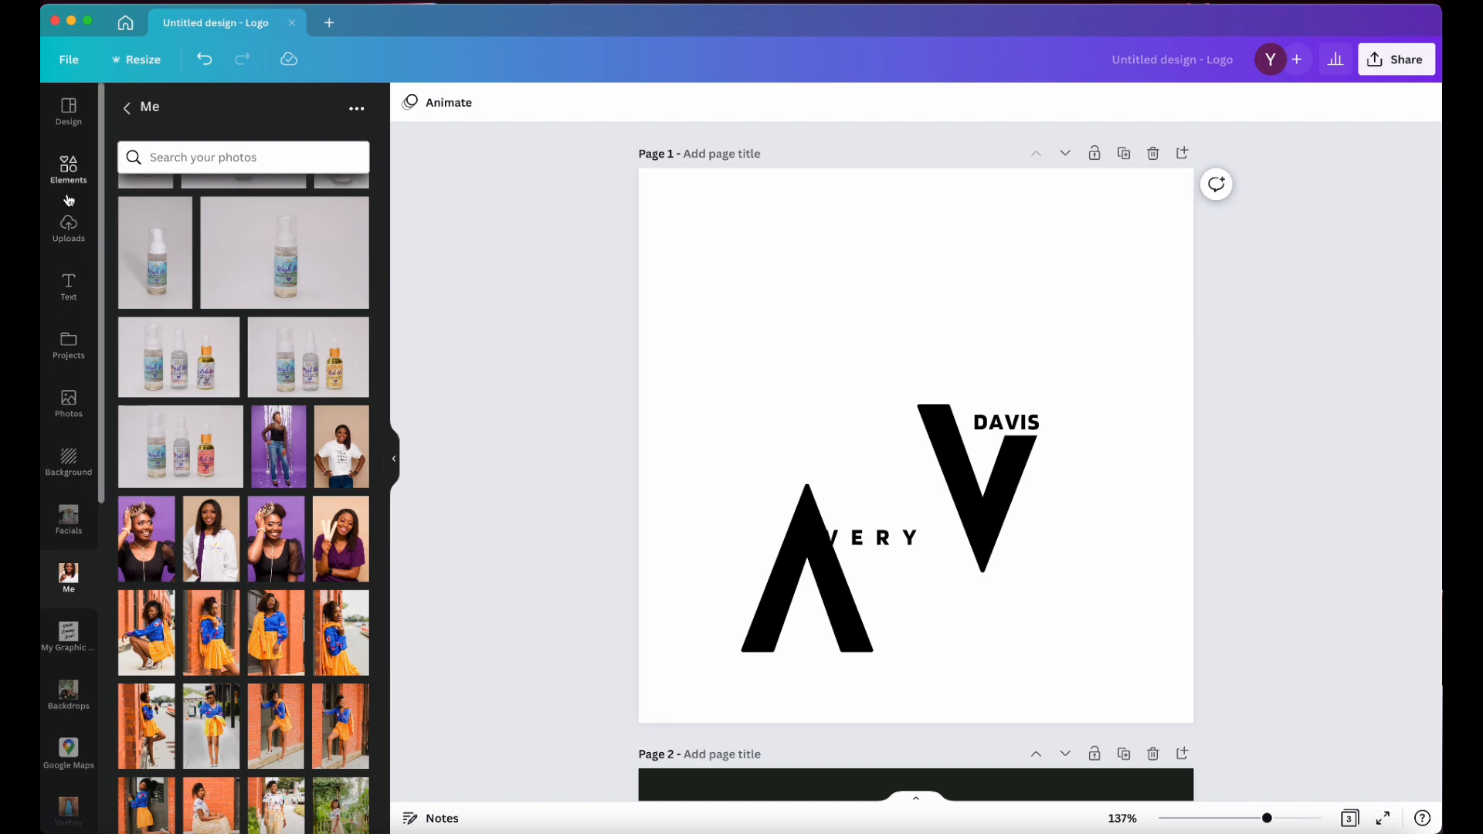
# - Browse the elements library through the frames, grids and graphic collections, and return to its beginning
pyautogui.click(68, 169)
pyautogui.scroll(-2, 242, 504)
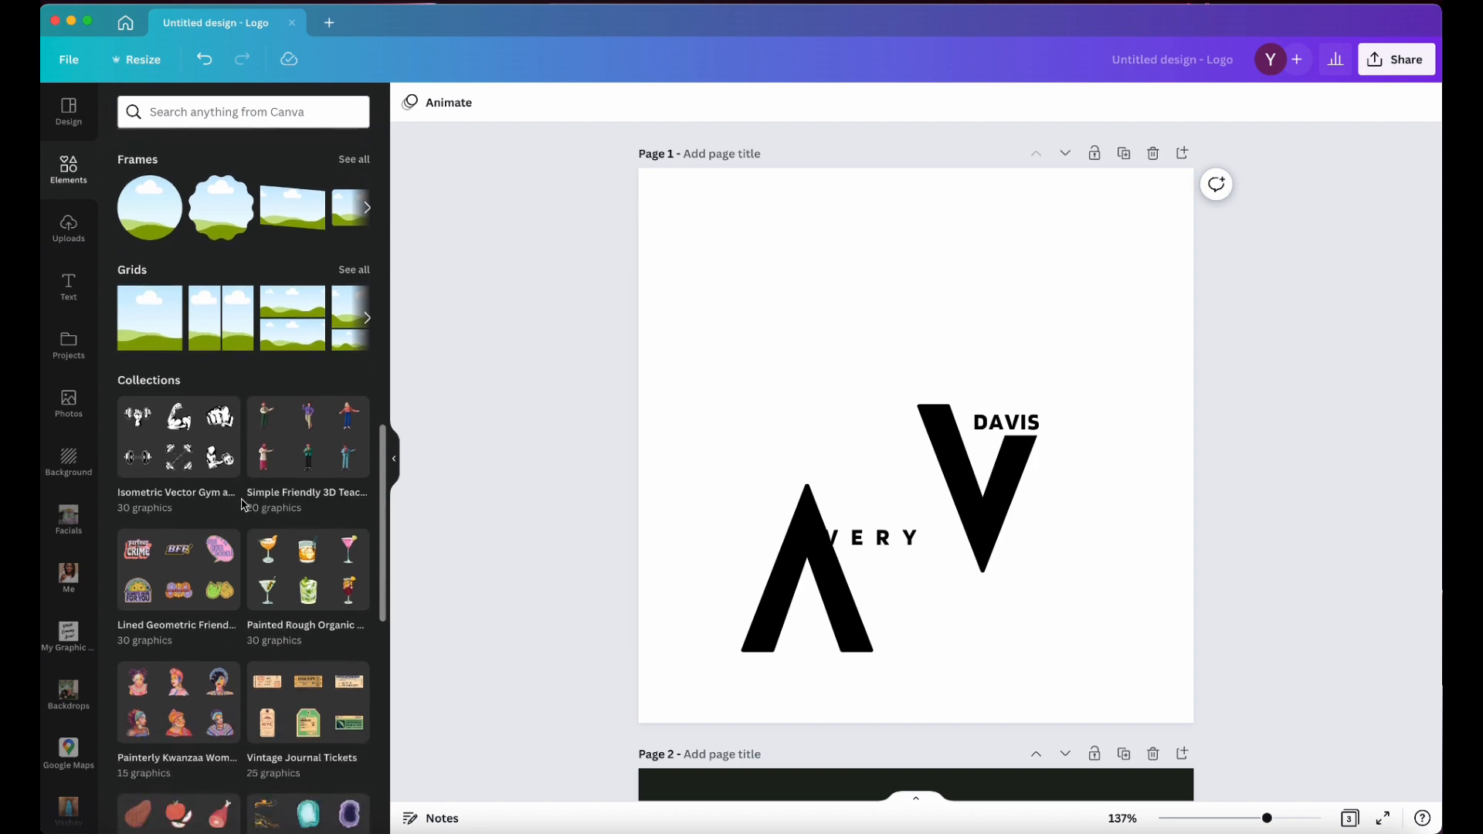
pyautogui.scroll(-15, 242, 504)
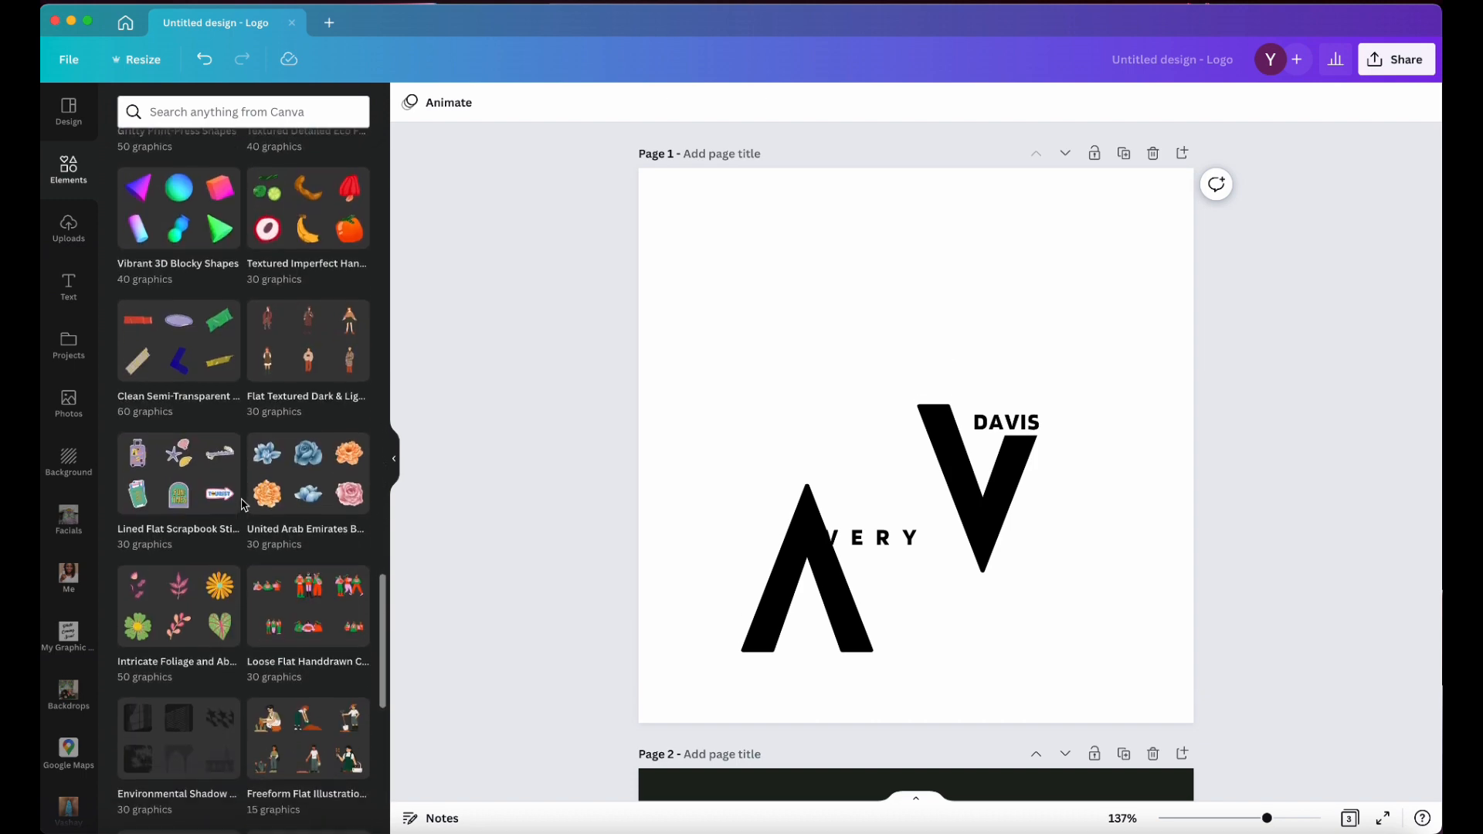
pyautogui.scroll(-10, 245, 505)
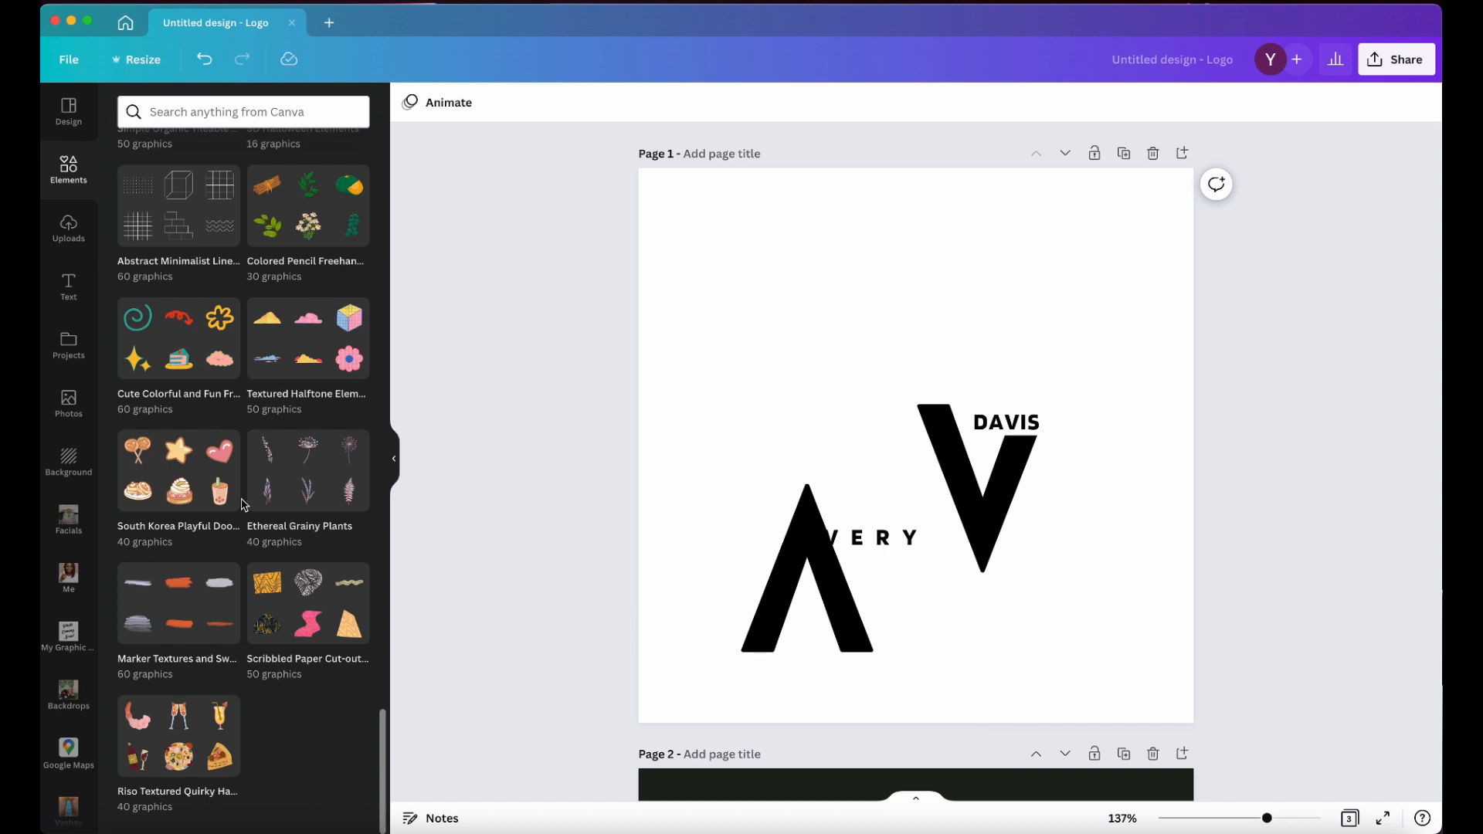
pyautogui.scroll(20, 245, 505)
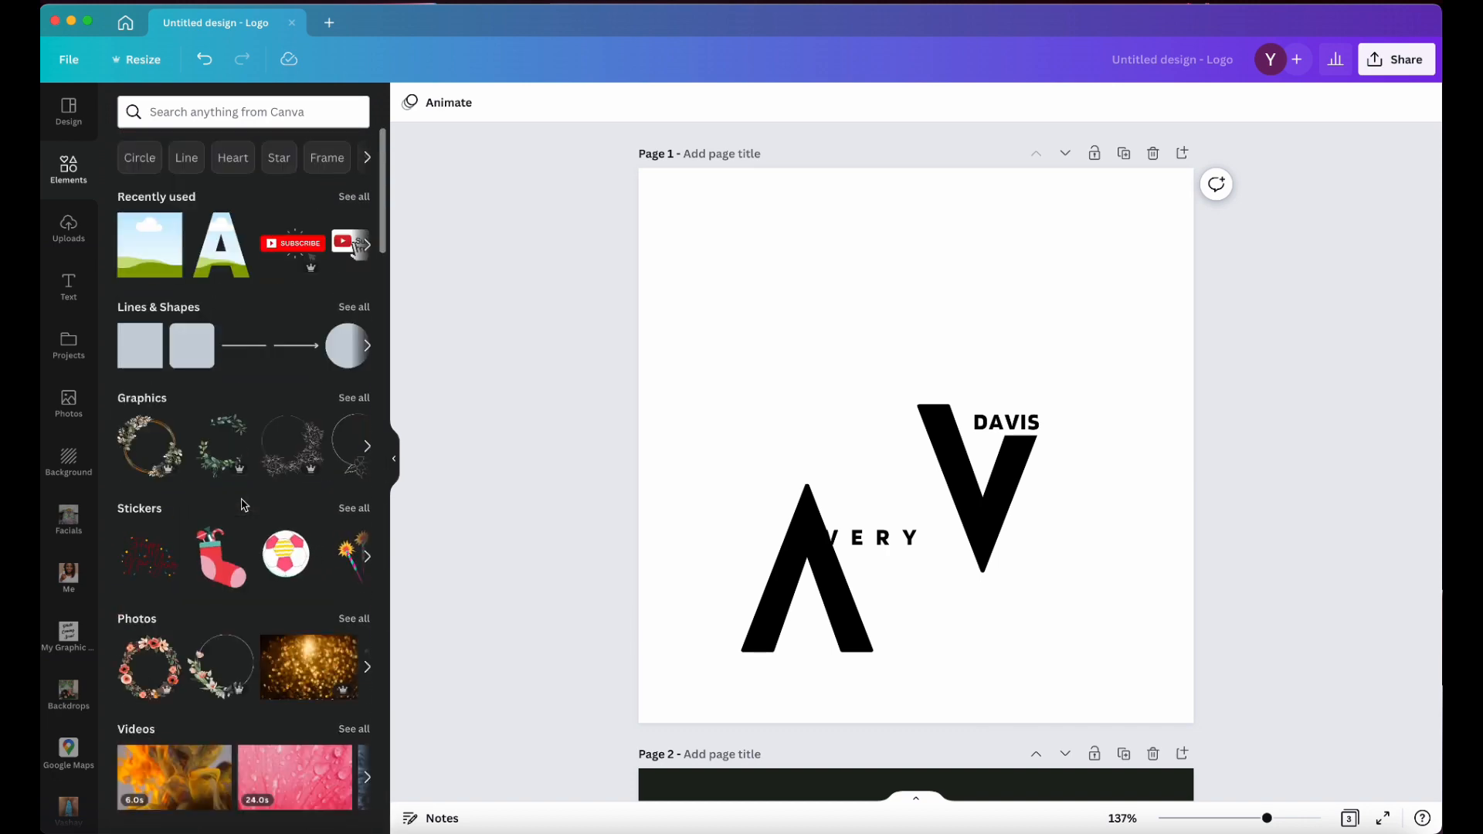
# - Search the elements library for "facial" and for "wax", clearing each search
pyautogui.click(222, 106)
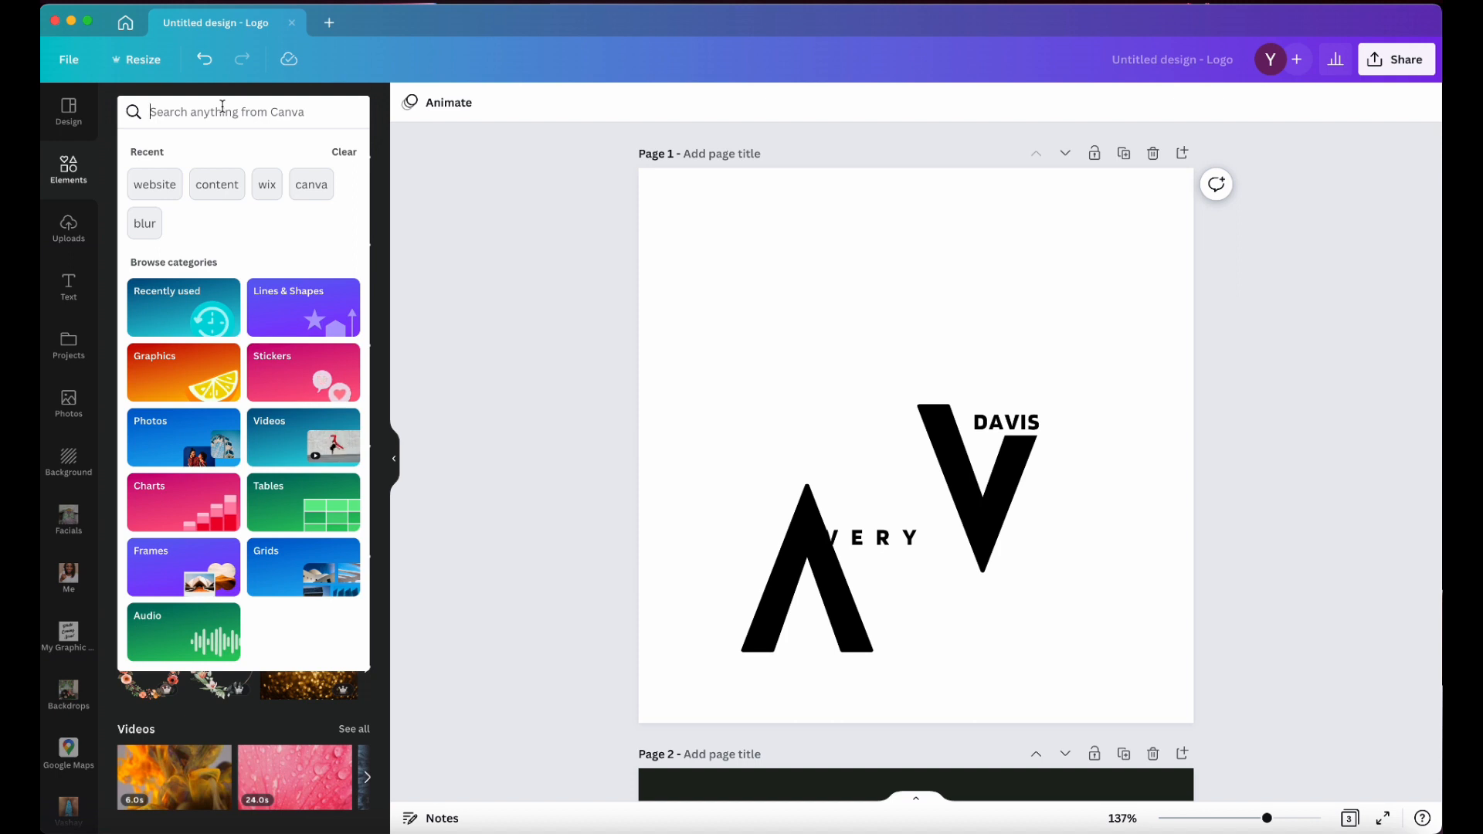
pyautogui.write('facial')
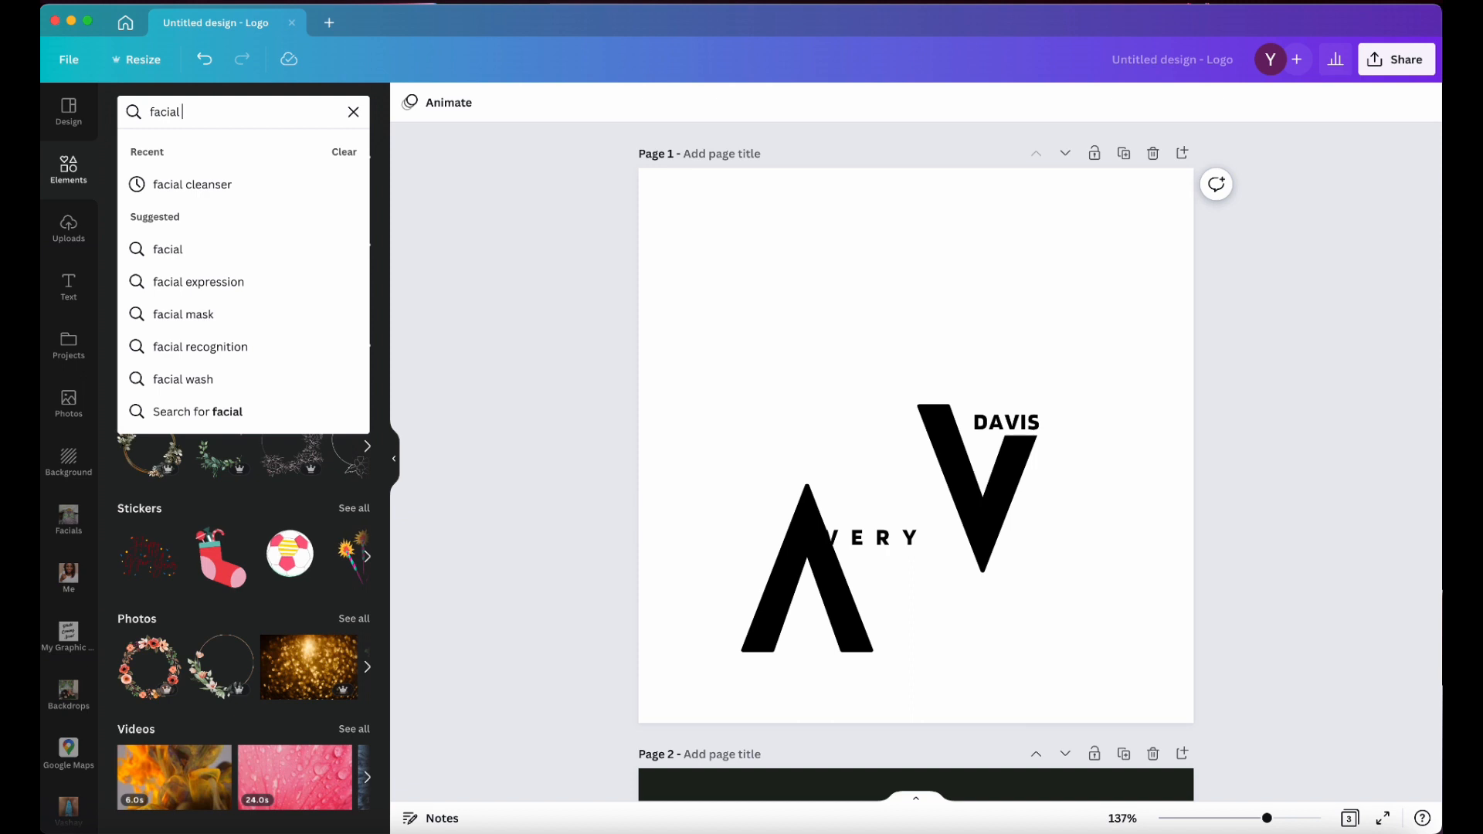
pyautogui.press('Return')
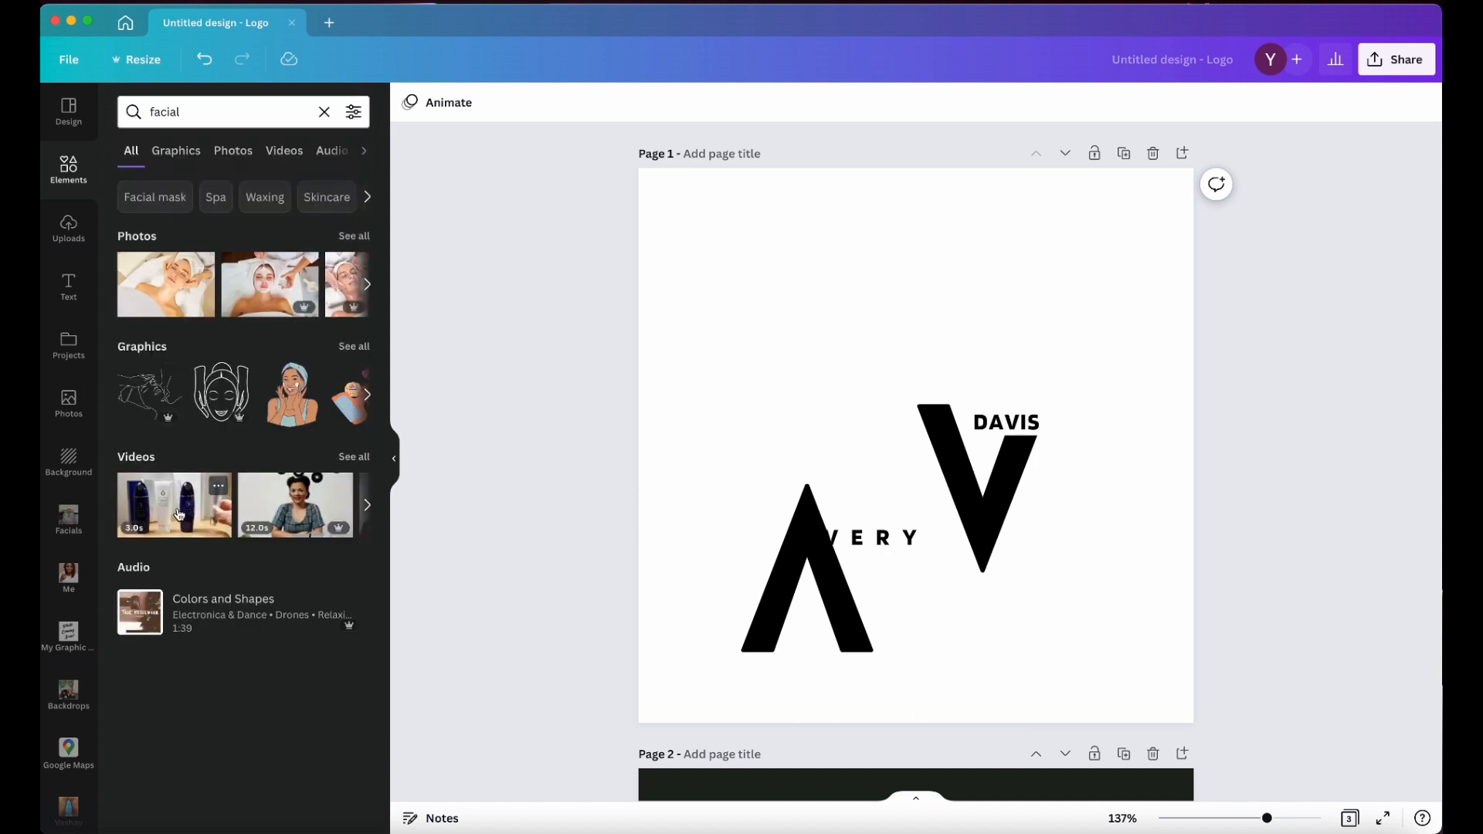
pyautogui.click(324, 112)
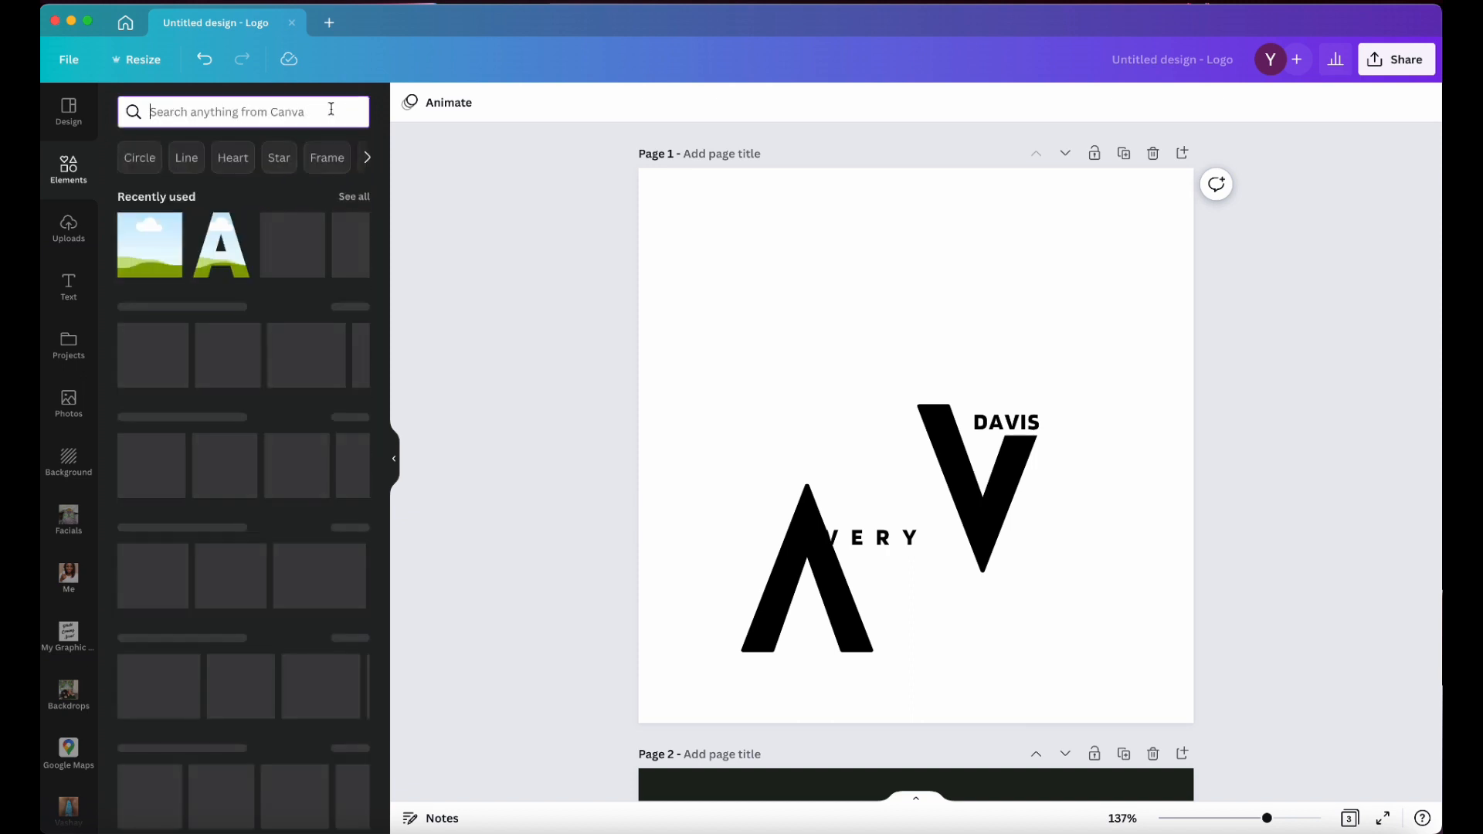
pyautogui.write('wax')
pyautogui.press('Return')
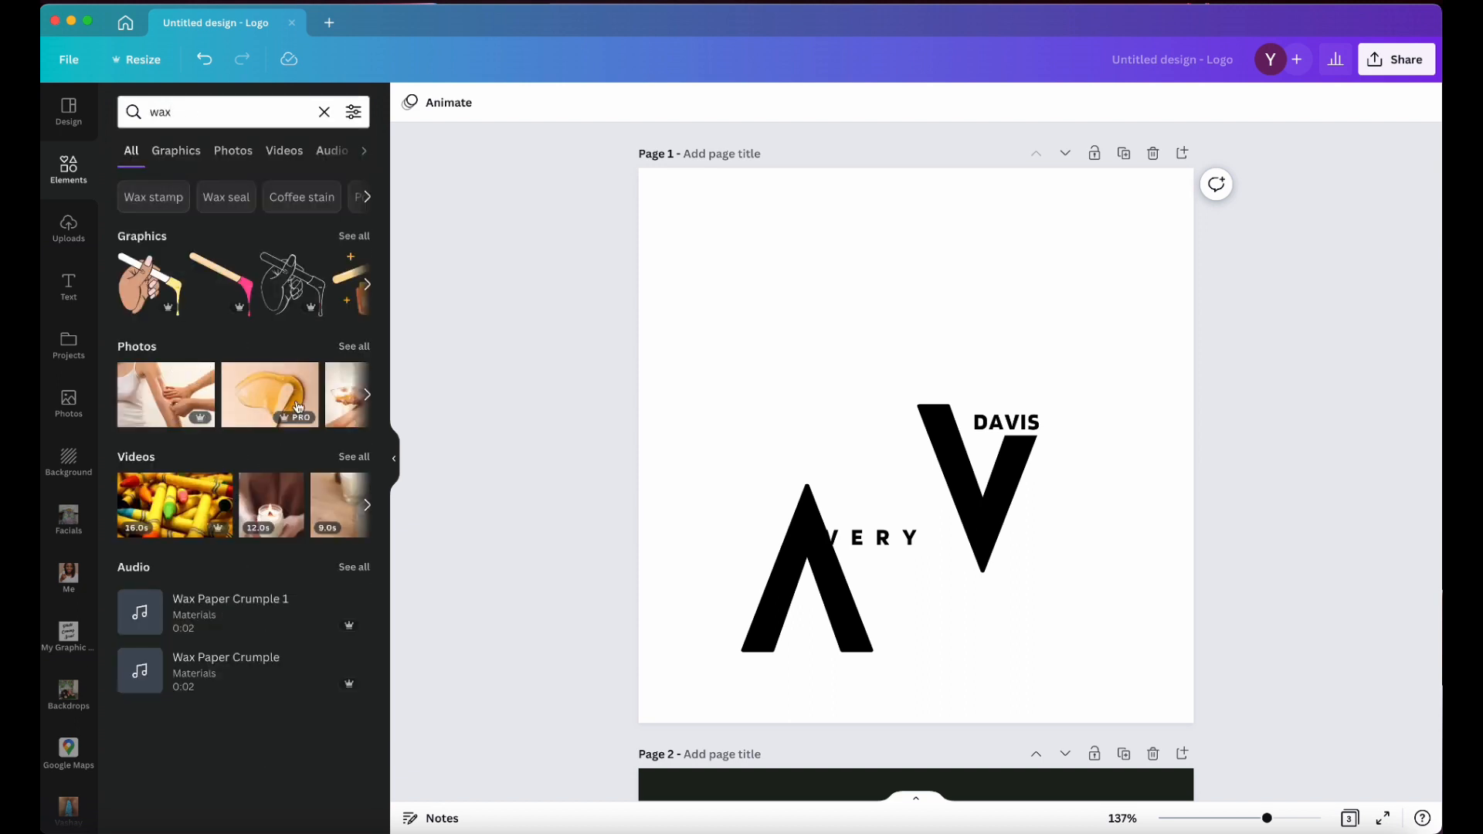
pyautogui.click(325, 116)
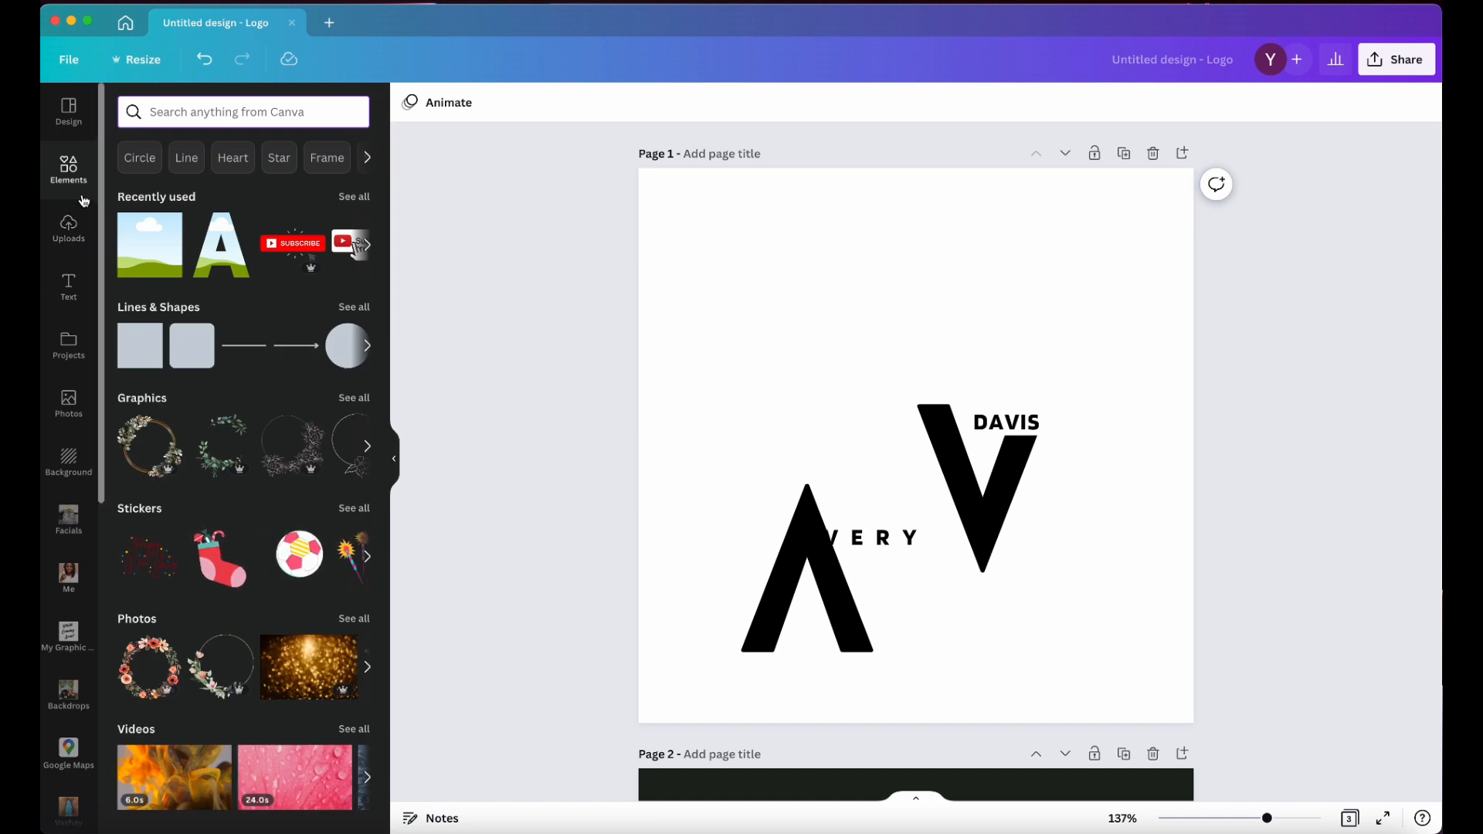
# - Look over the uploaded images and the available text styles
pyautogui.click(68, 231)
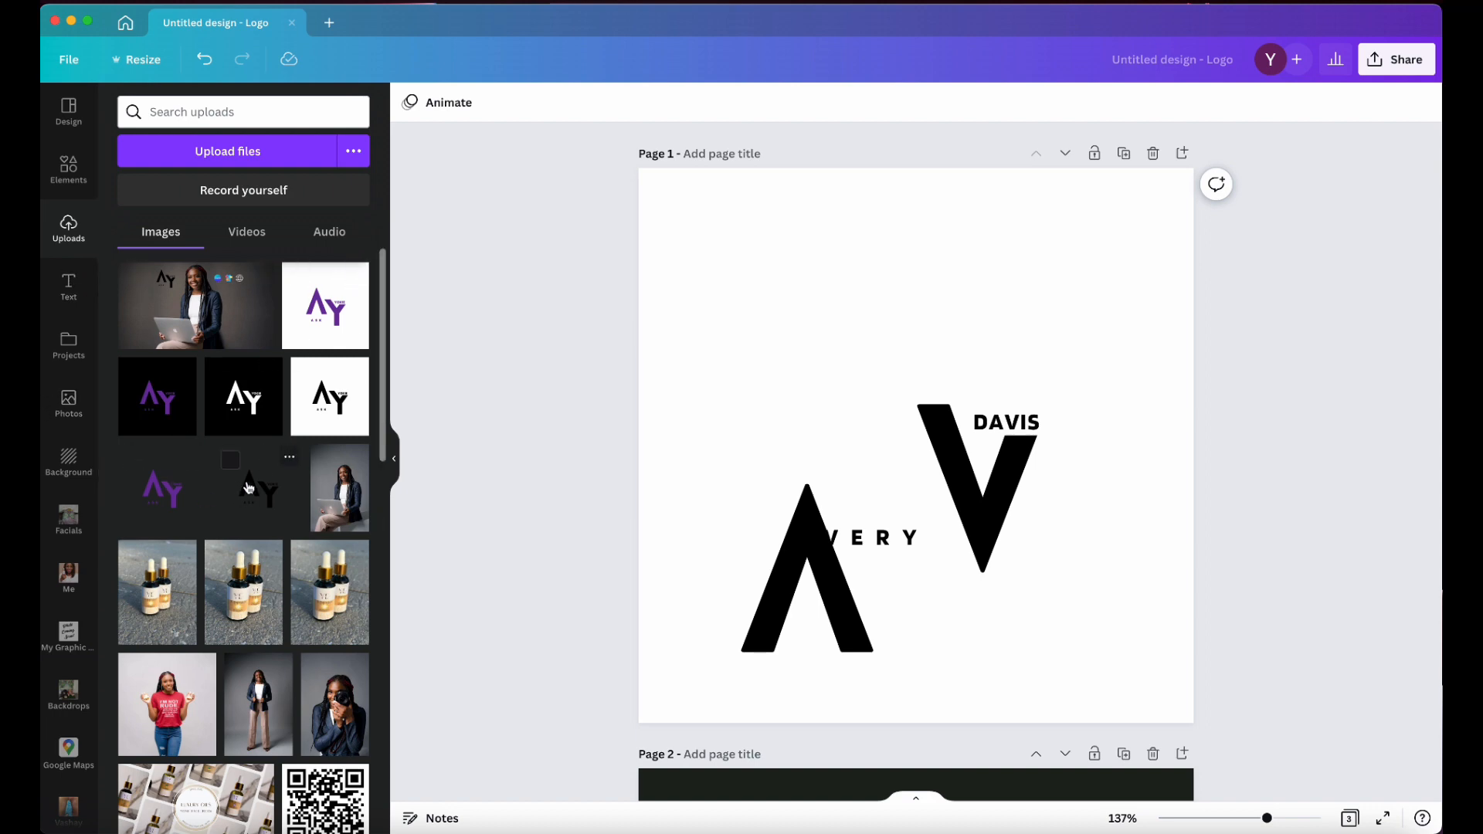
pyautogui.click(70, 290)
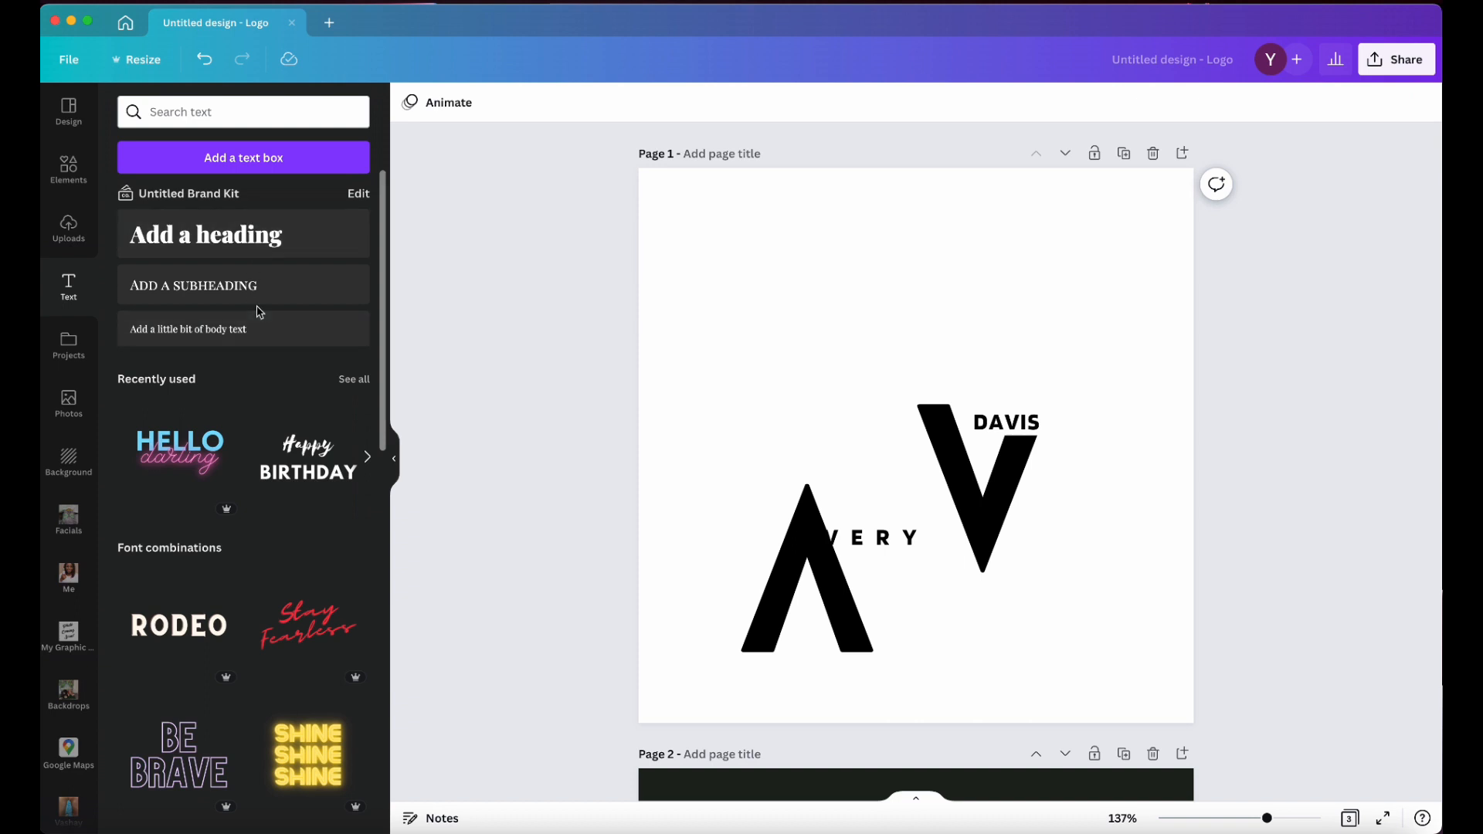
# - Move the large black letter A up beside the V, directly above the small spaced-out text, and keep it selected
pyautogui.click(802, 560)
pyautogui.moveTo(803, 560); pyautogui.dragTo(846, 427)
pyautogui.click(517, 360)
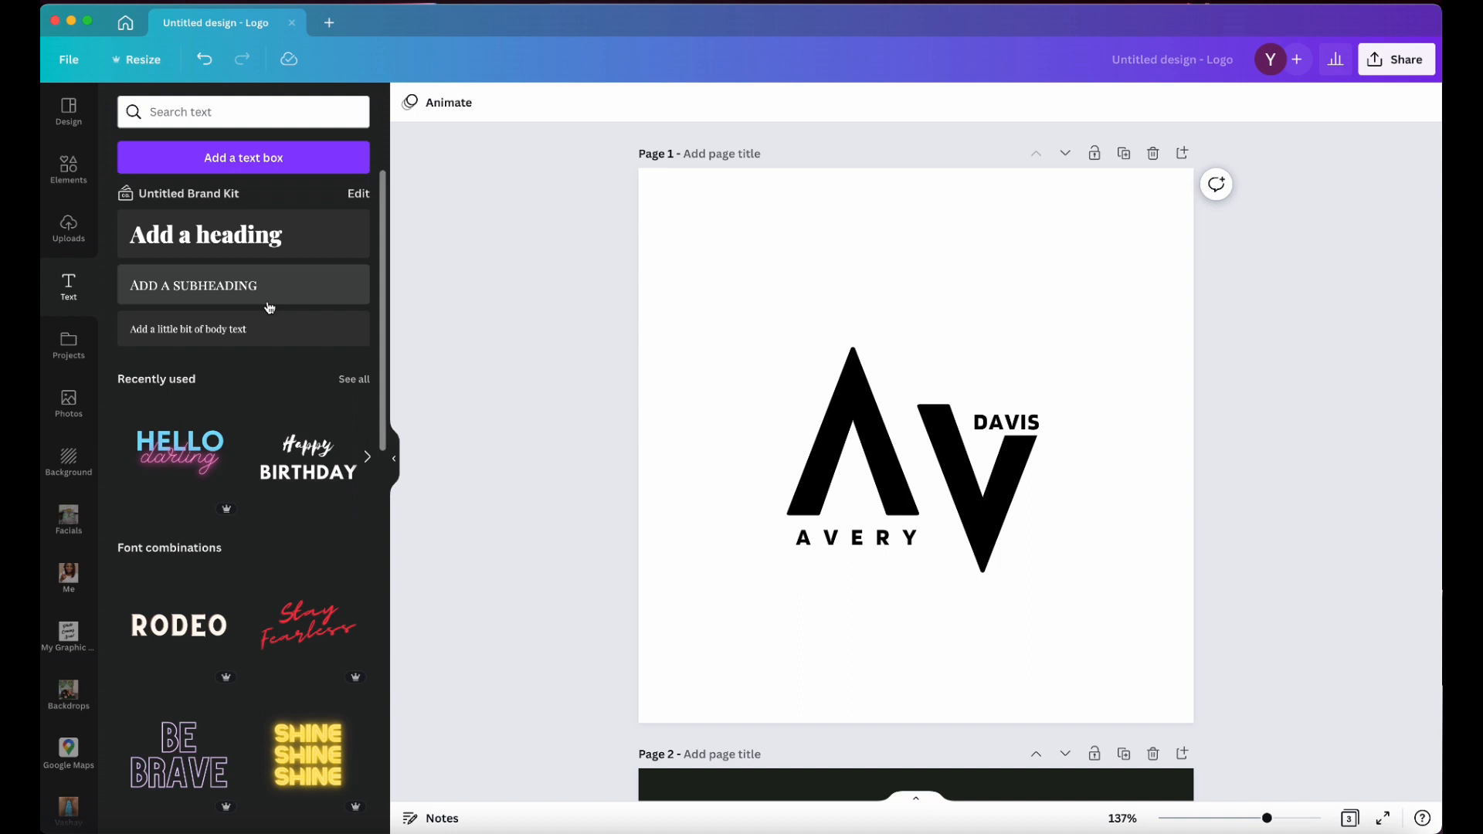
pyautogui.moveTo(851, 404); pyautogui.dragTo(849, 410)
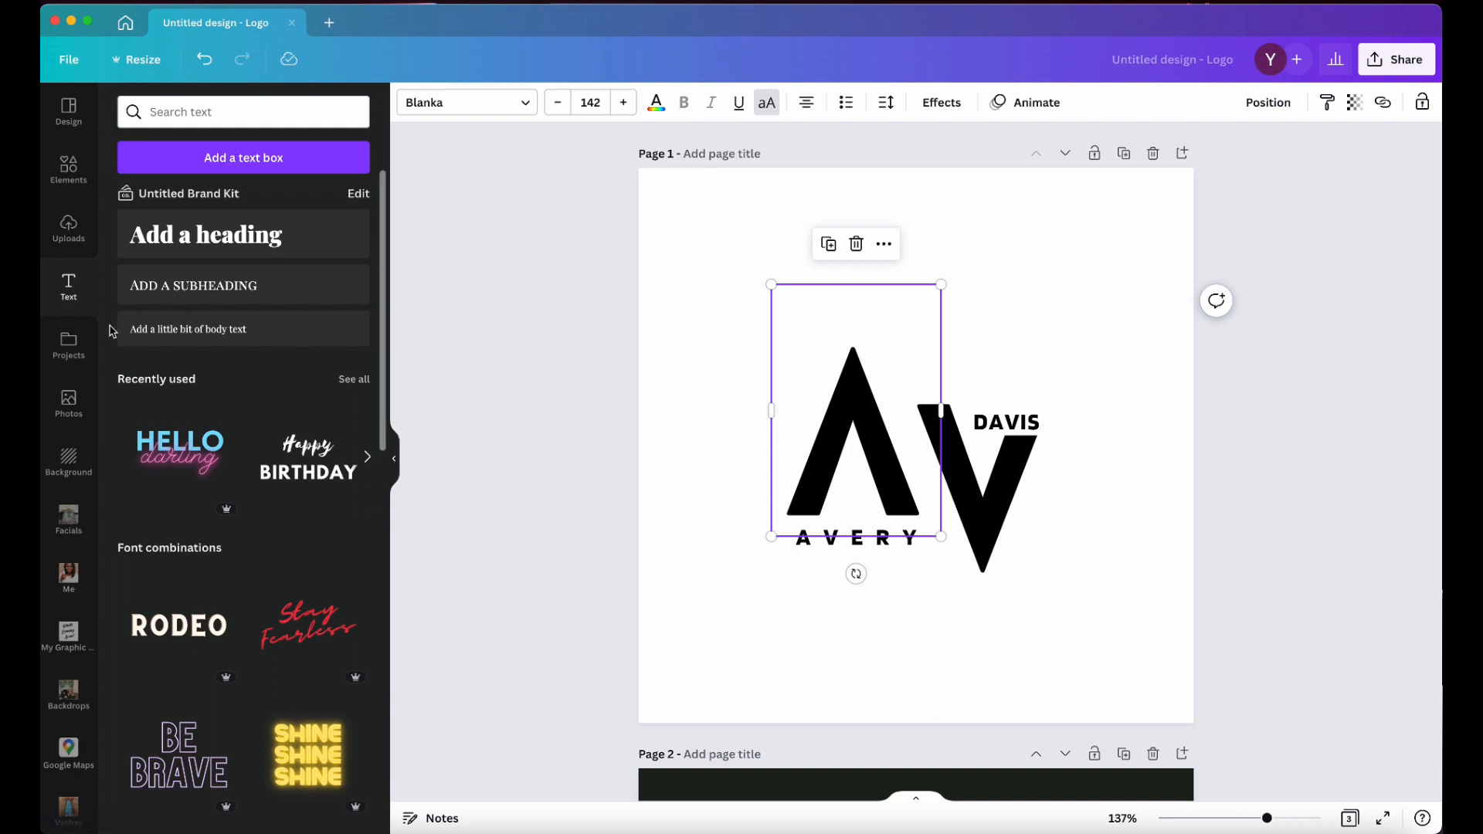
# - Look at the projects and browse the recommended and trending pictures in the photo library
pyautogui.click(68, 346)
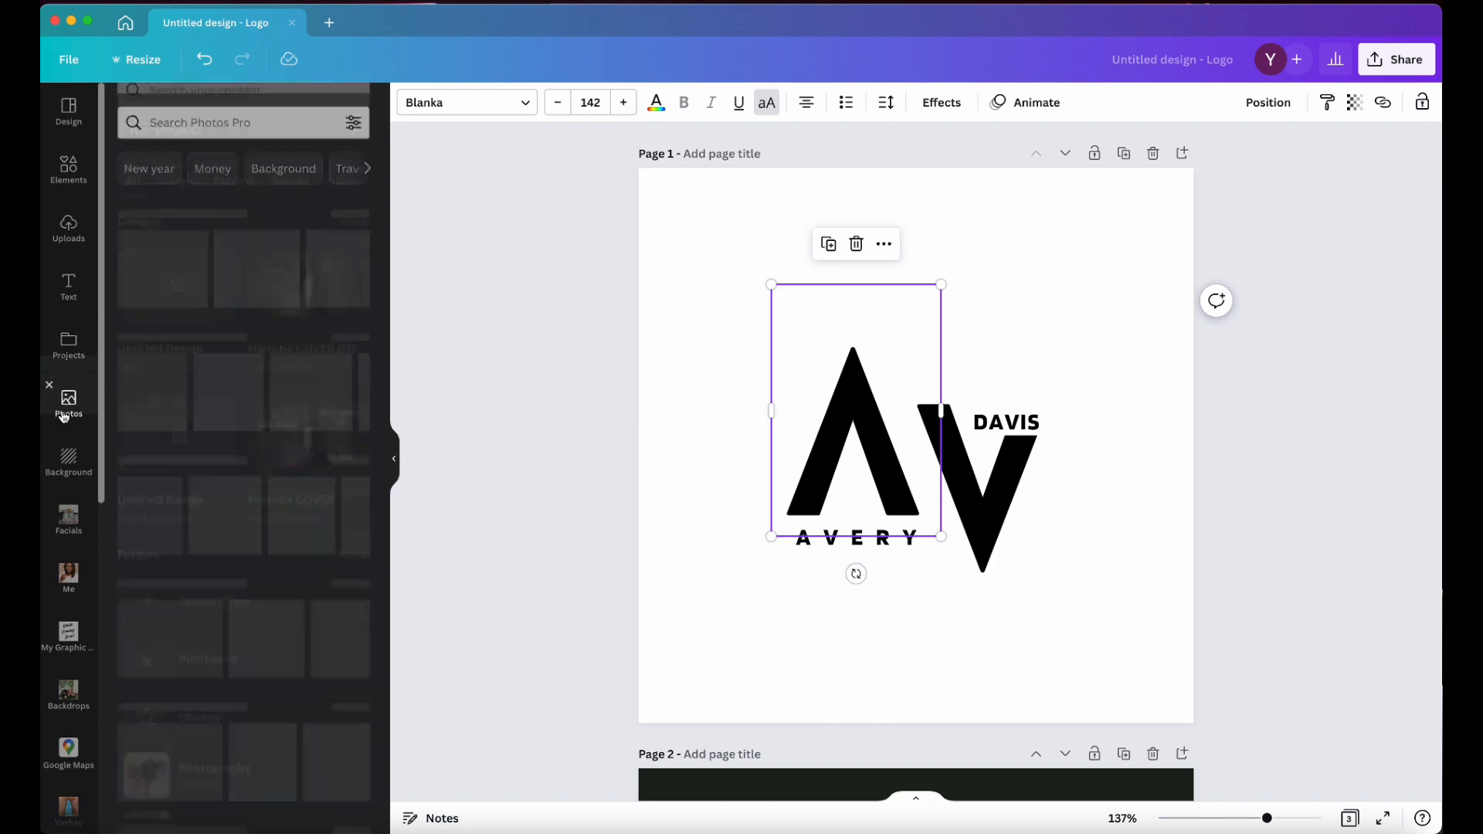
pyautogui.click(68, 403)
pyautogui.scroll(-1, 214, 427)
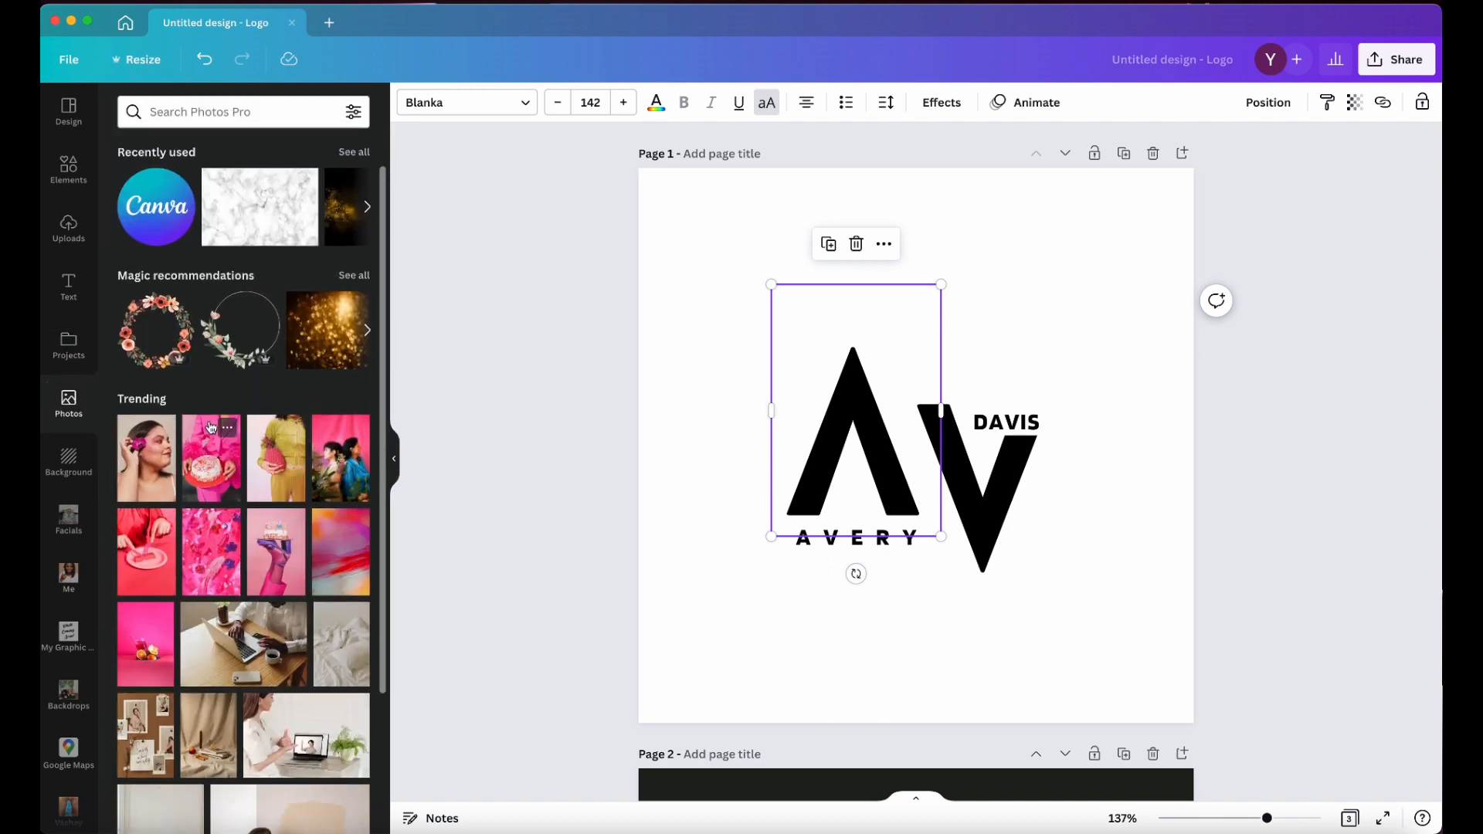
pyautogui.scroll(-10, 211, 427)
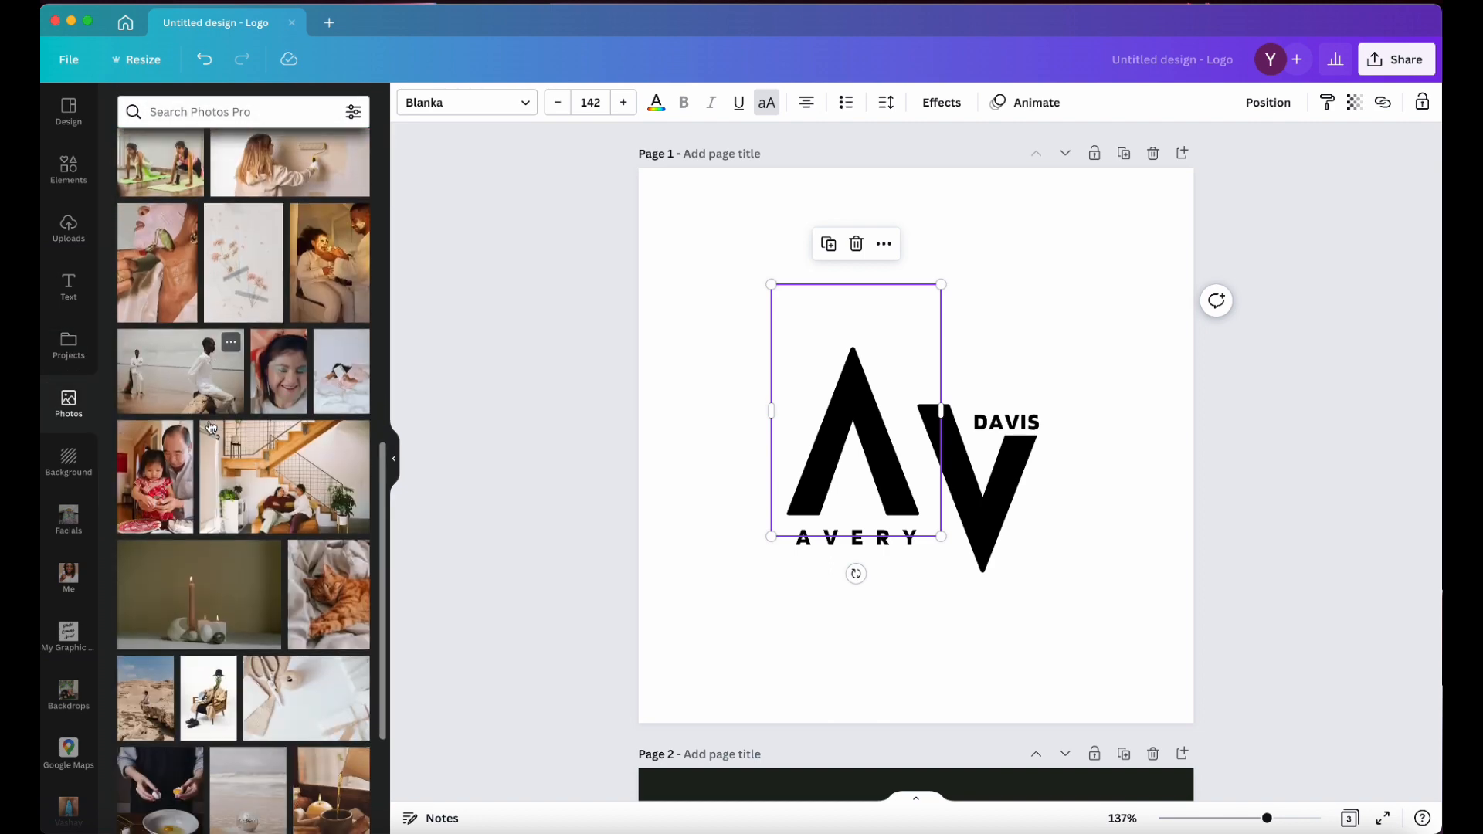
pyautogui.scroll(-3, 210, 427)
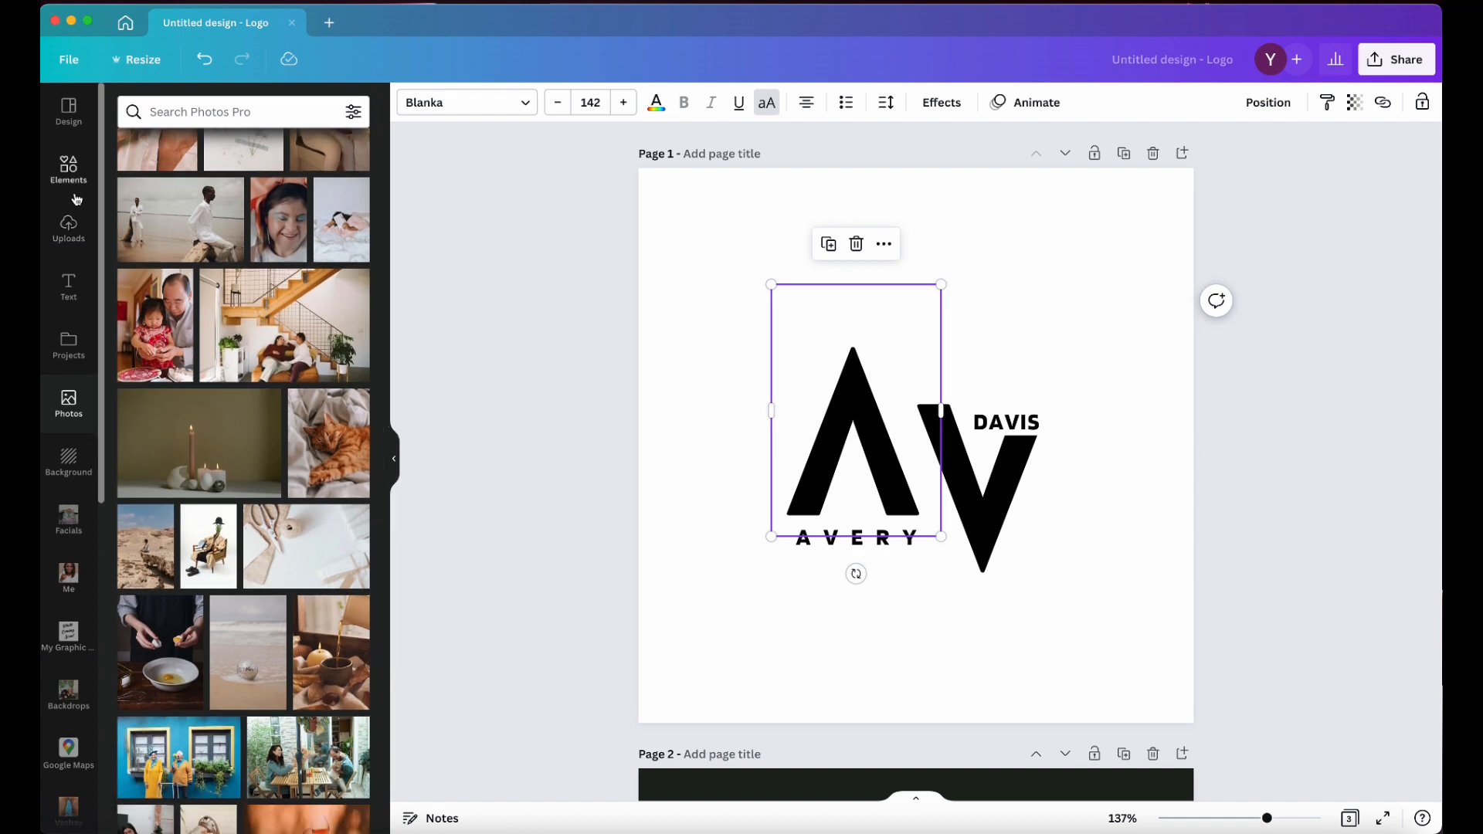
pyautogui.scroll(-7, 211, 536)
pyautogui.scroll(-2, 211, 537)
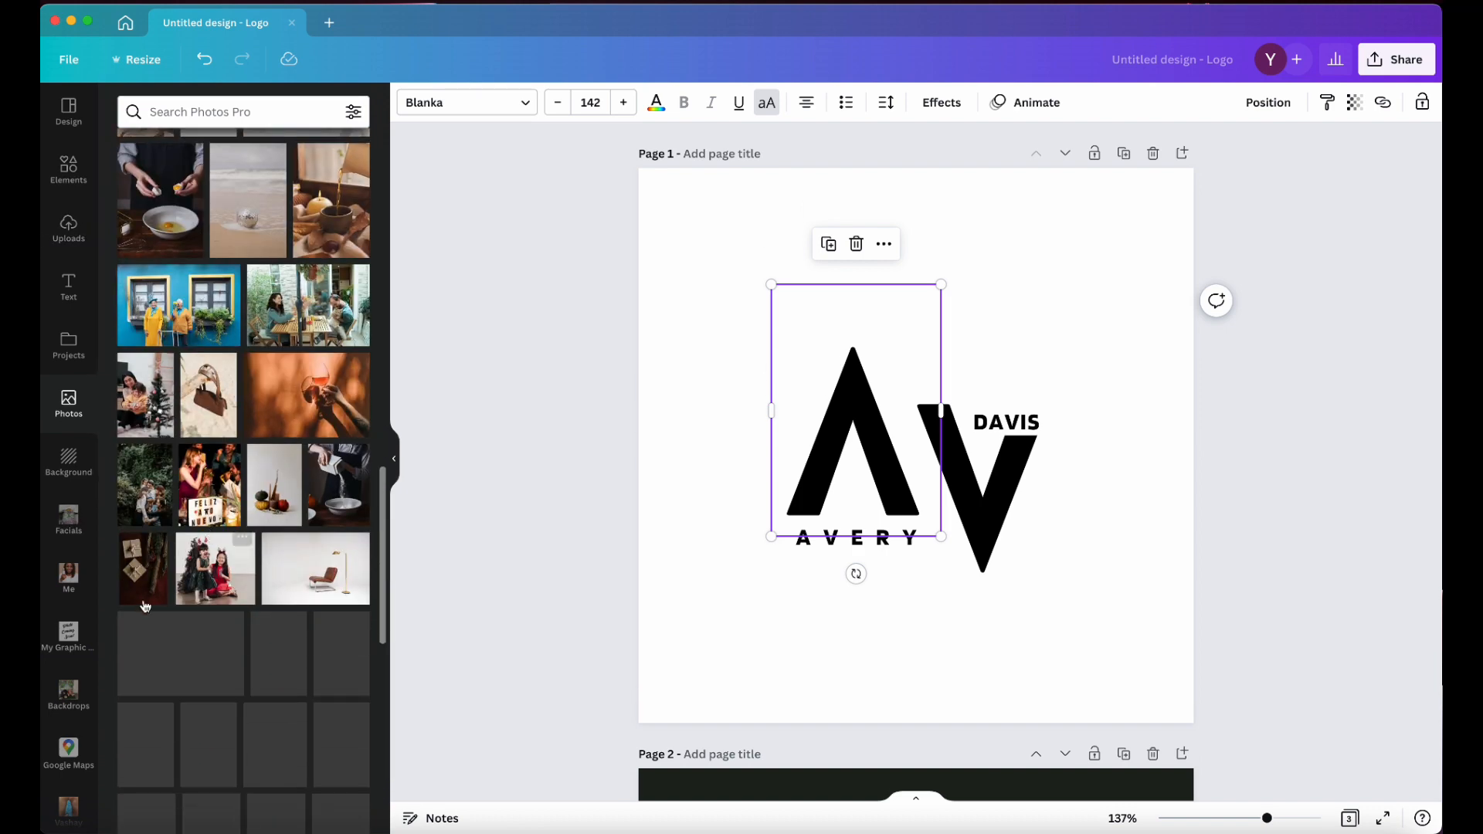
# - Browse the background library's categories, from landscapes and patterns to flowers and nature
pyautogui.click(67, 478)
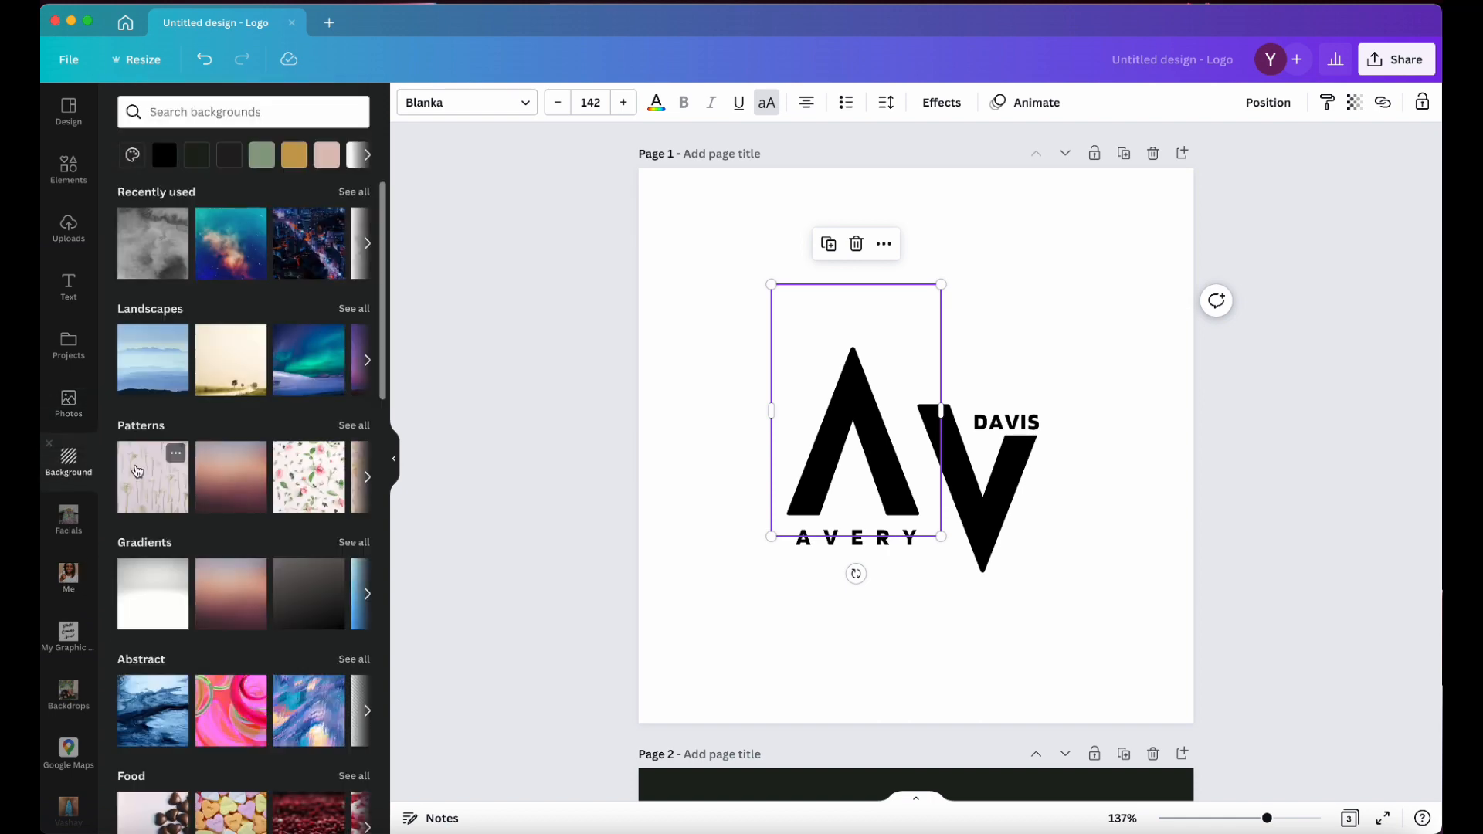
pyautogui.scroll(-3, 182, 496)
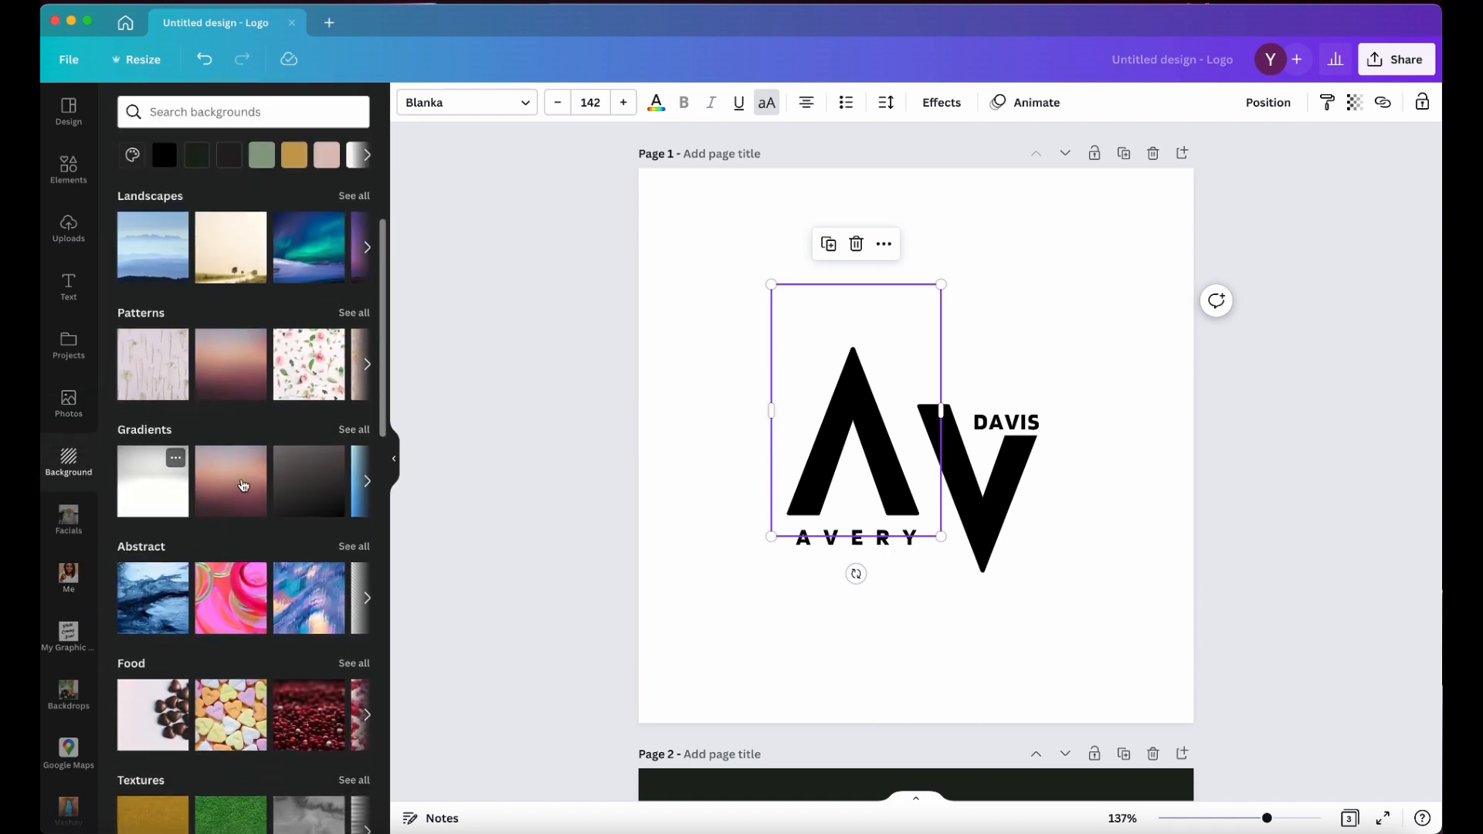
pyautogui.scroll(-7, 224, 643)
pyautogui.scroll(-1, 224, 644)
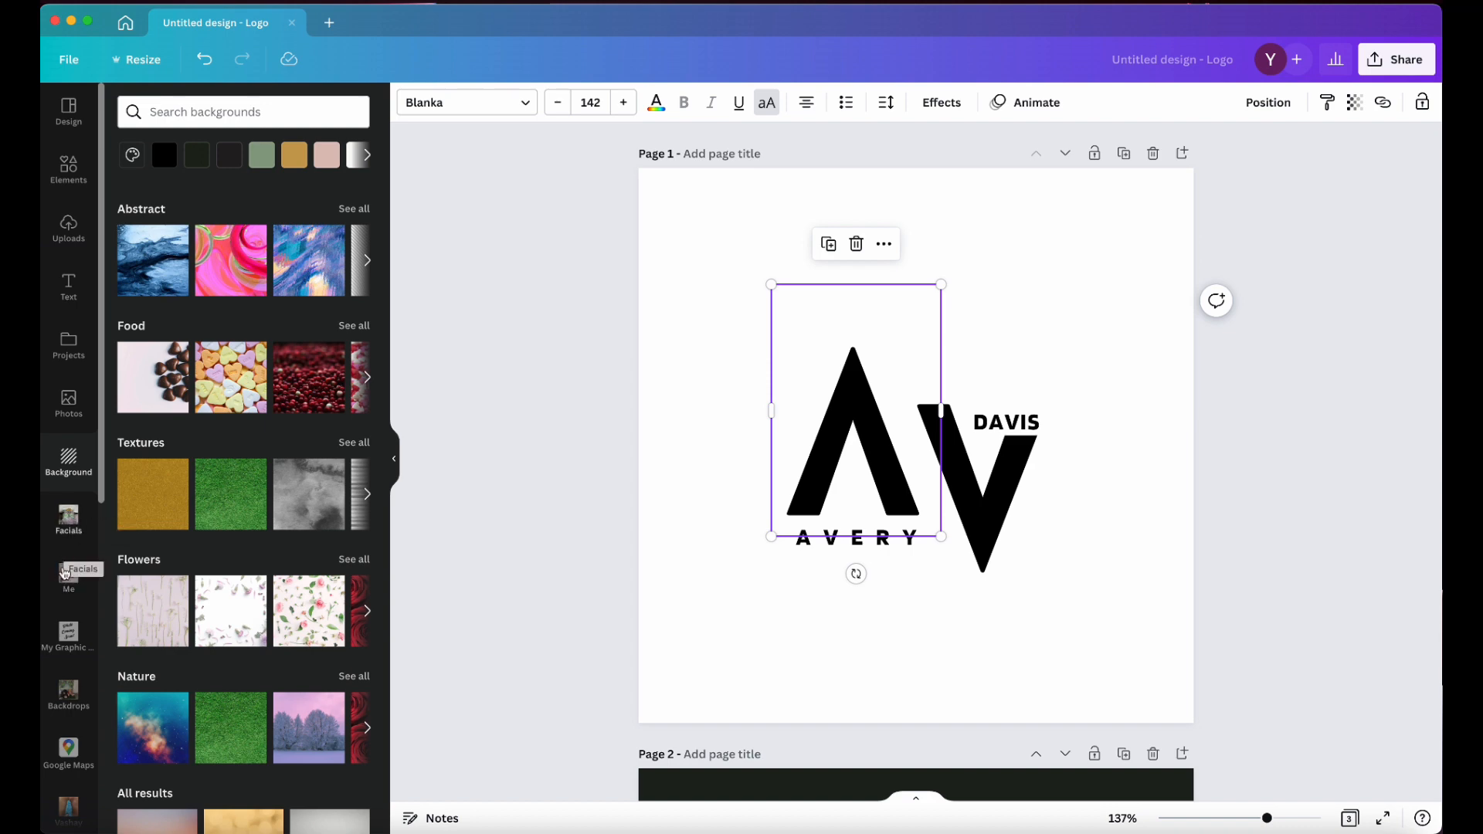
# - Look through the pinned folders and apps, and browse the Google Maps landmarks
pyautogui.scroll(-3, 65, 612)
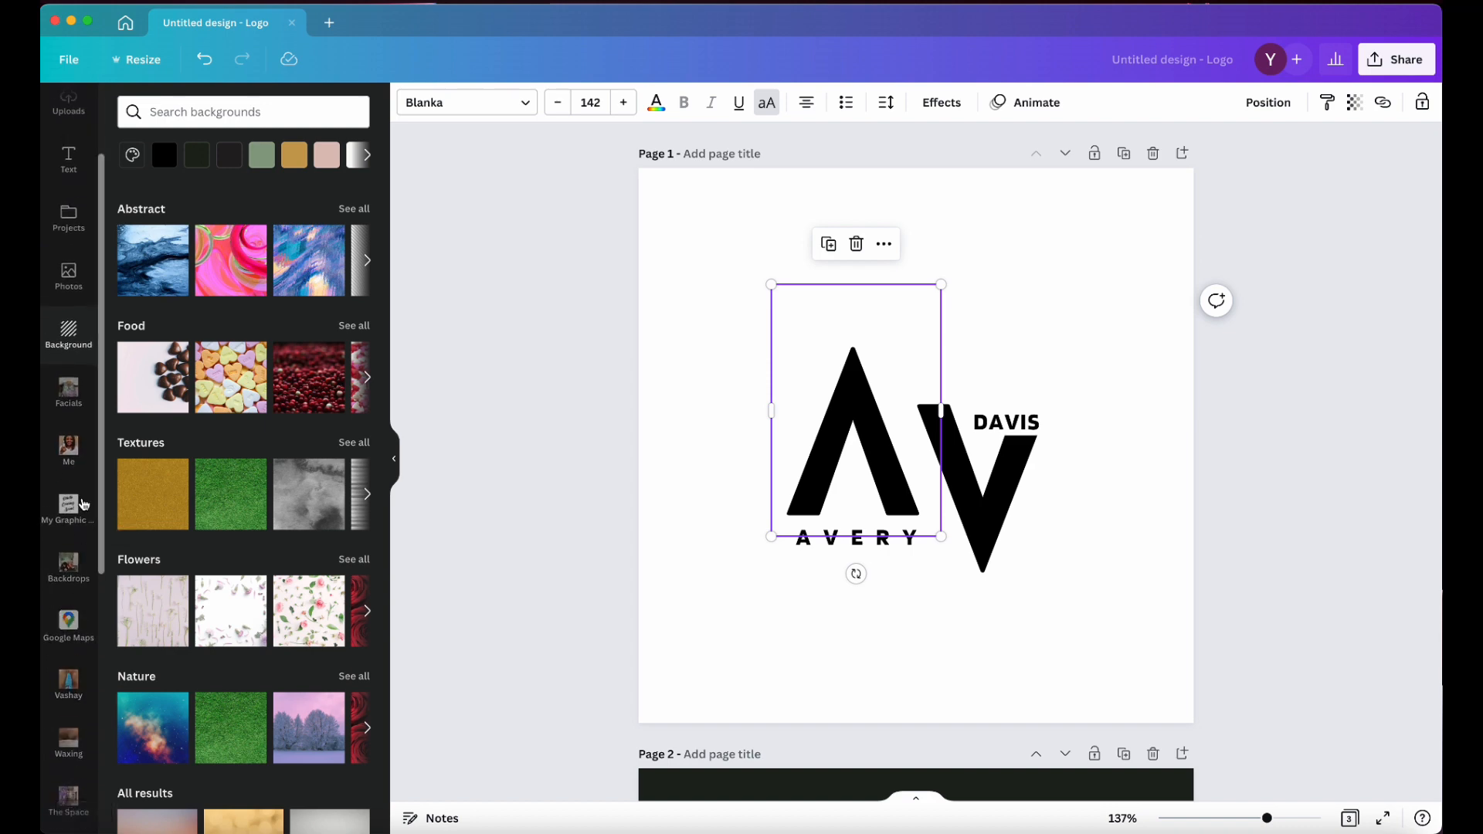
pyautogui.scroll(-10, 76, 649)
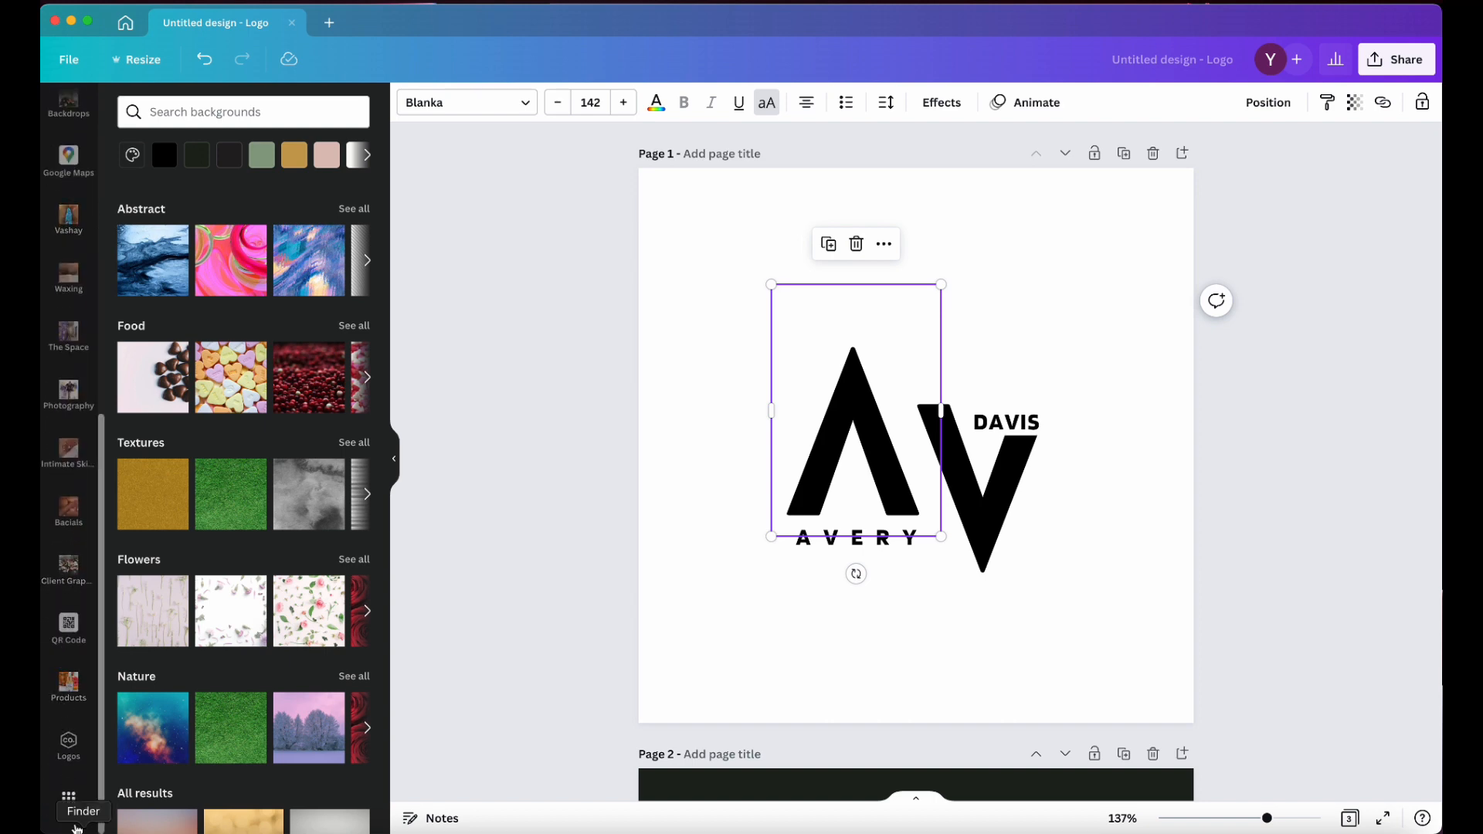
pyautogui.scroll(4, 70, 495)
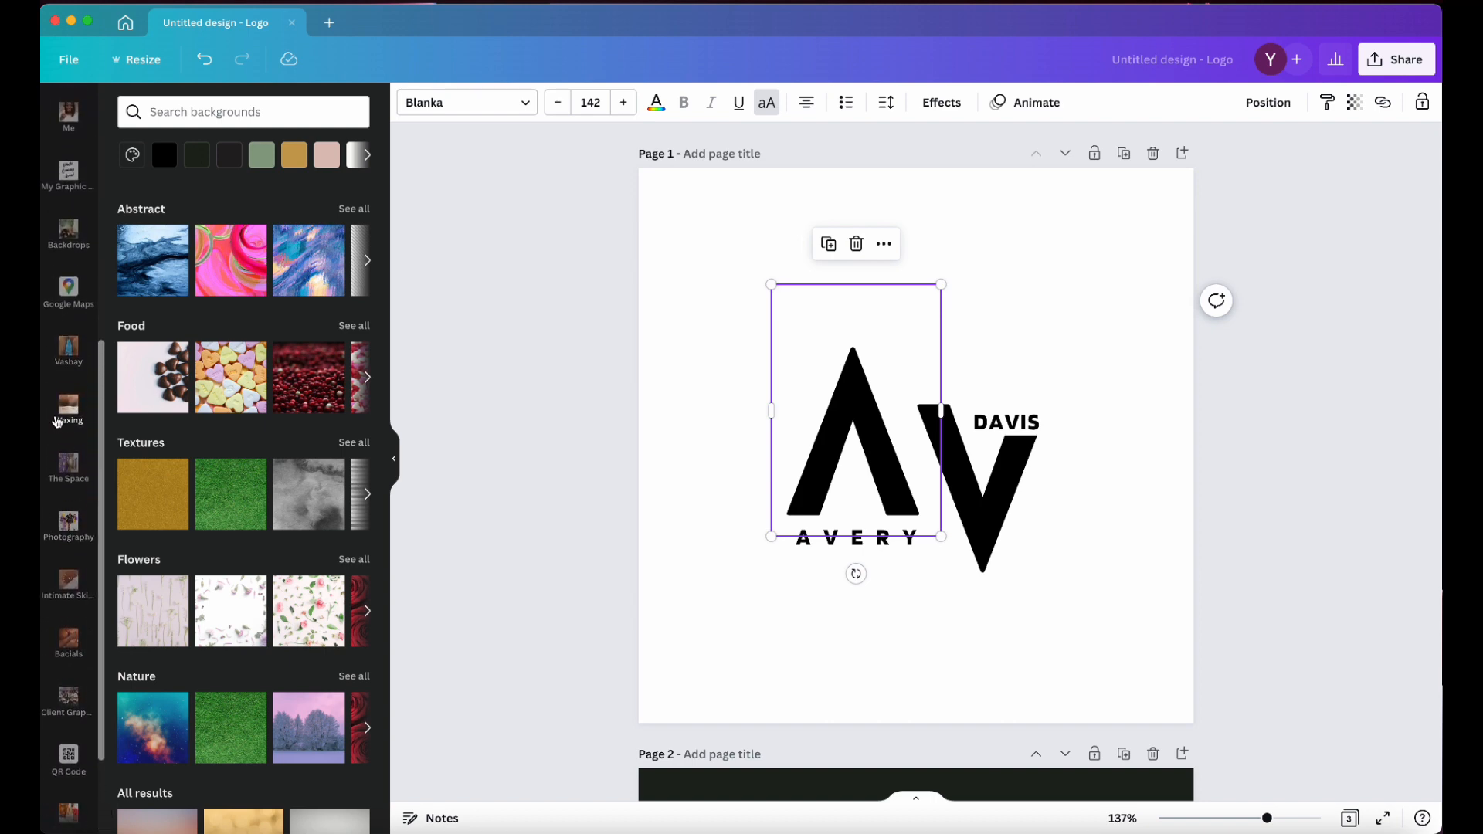
pyautogui.click(68, 348)
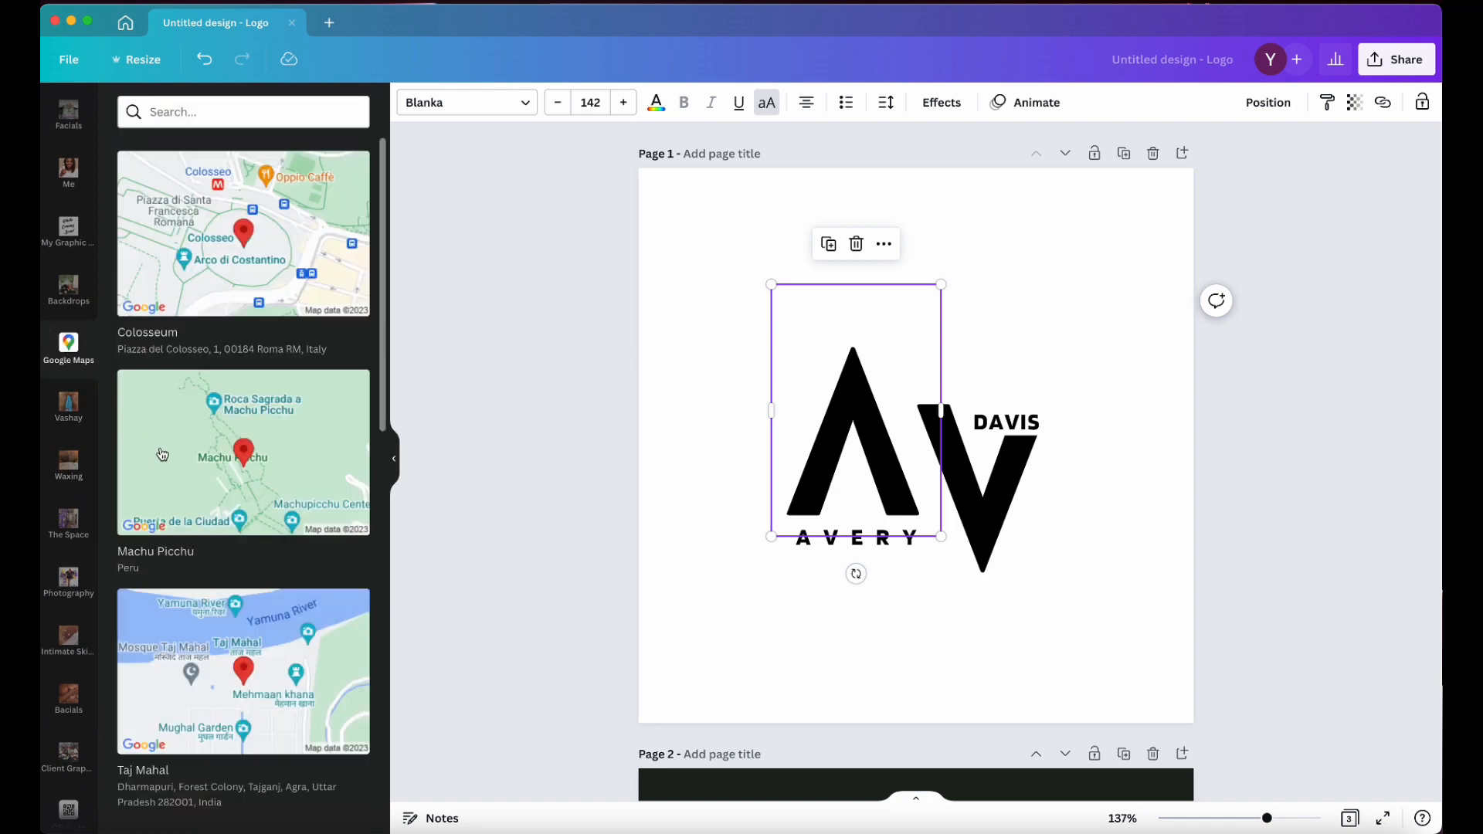
pyautogui.scroll(-10, 158, 454)
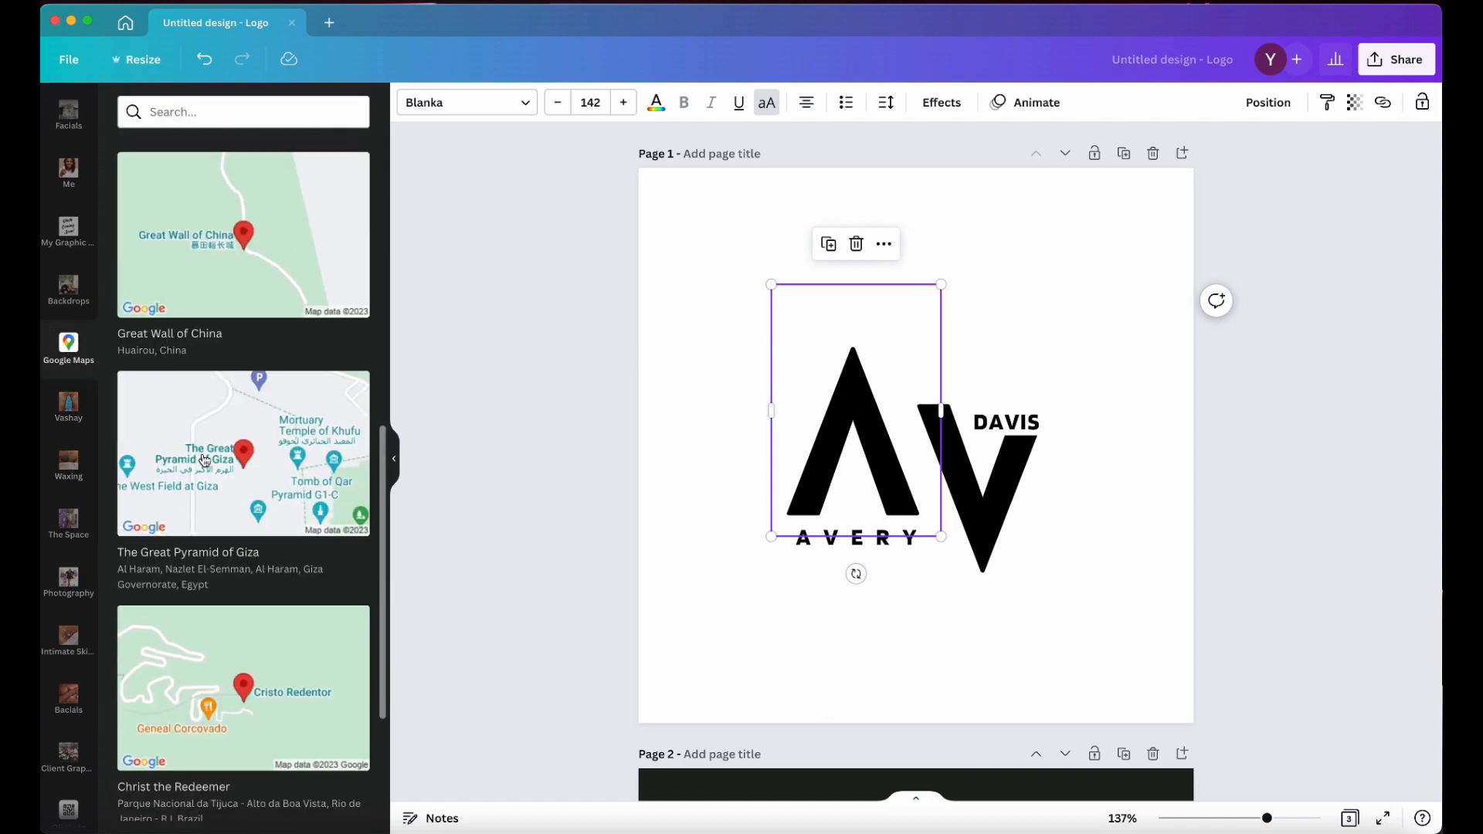
pyautogui.scroll(4, 232, 255)
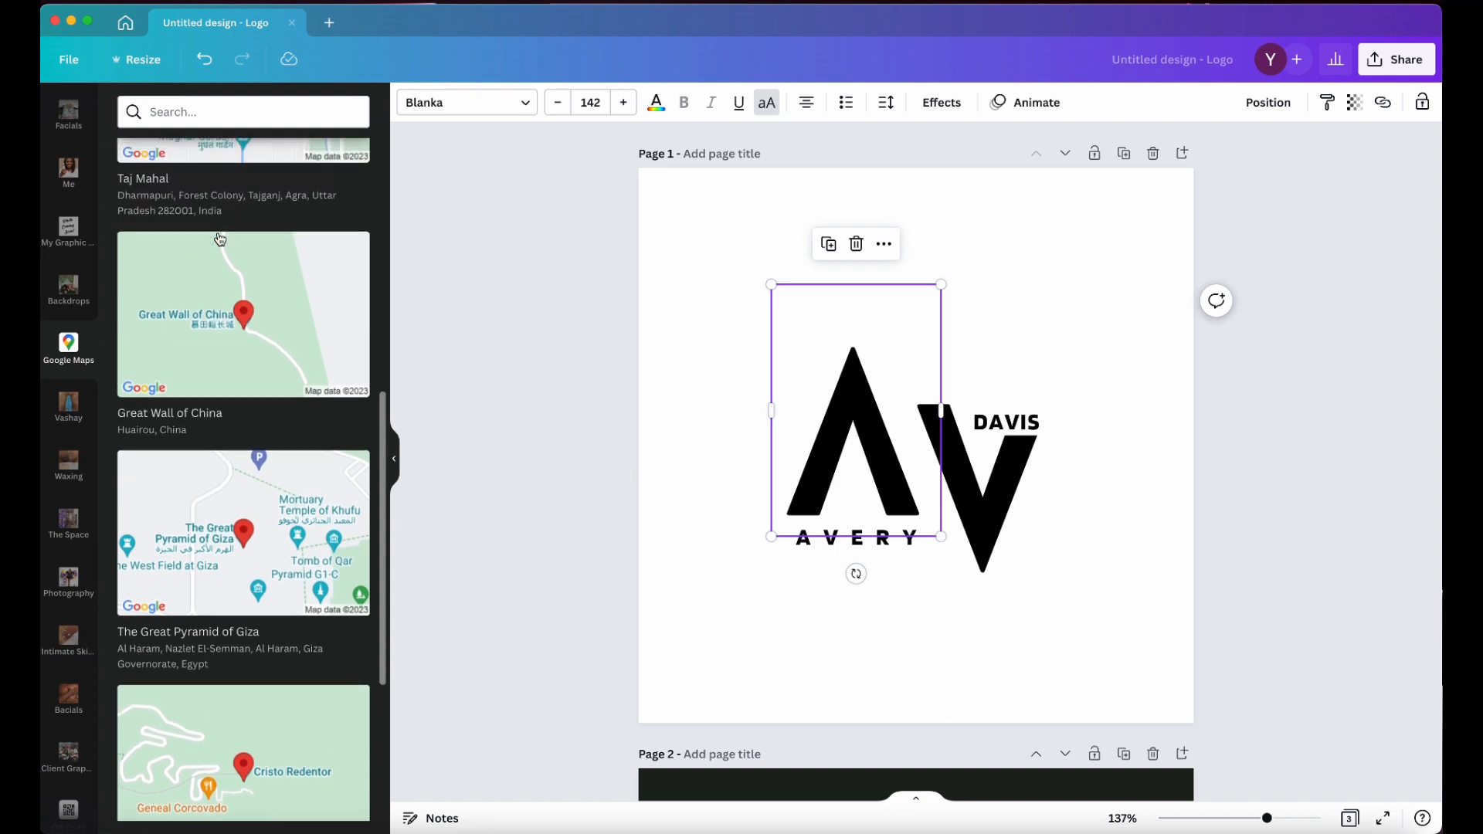
pyautogui.scroll(-3, 69, 572)
pyautogui.click(68, 625)
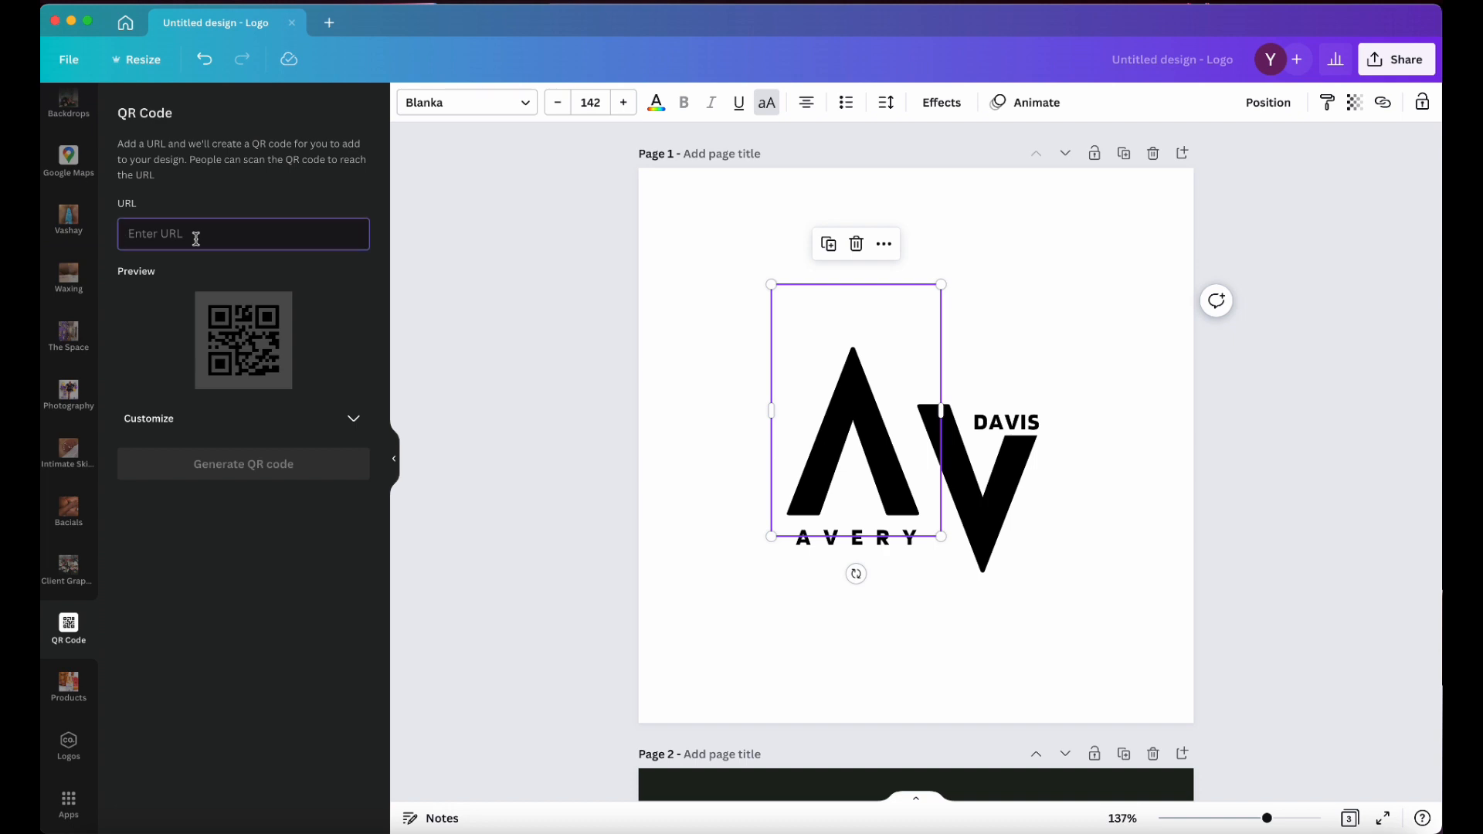
pyautogui.write('w')
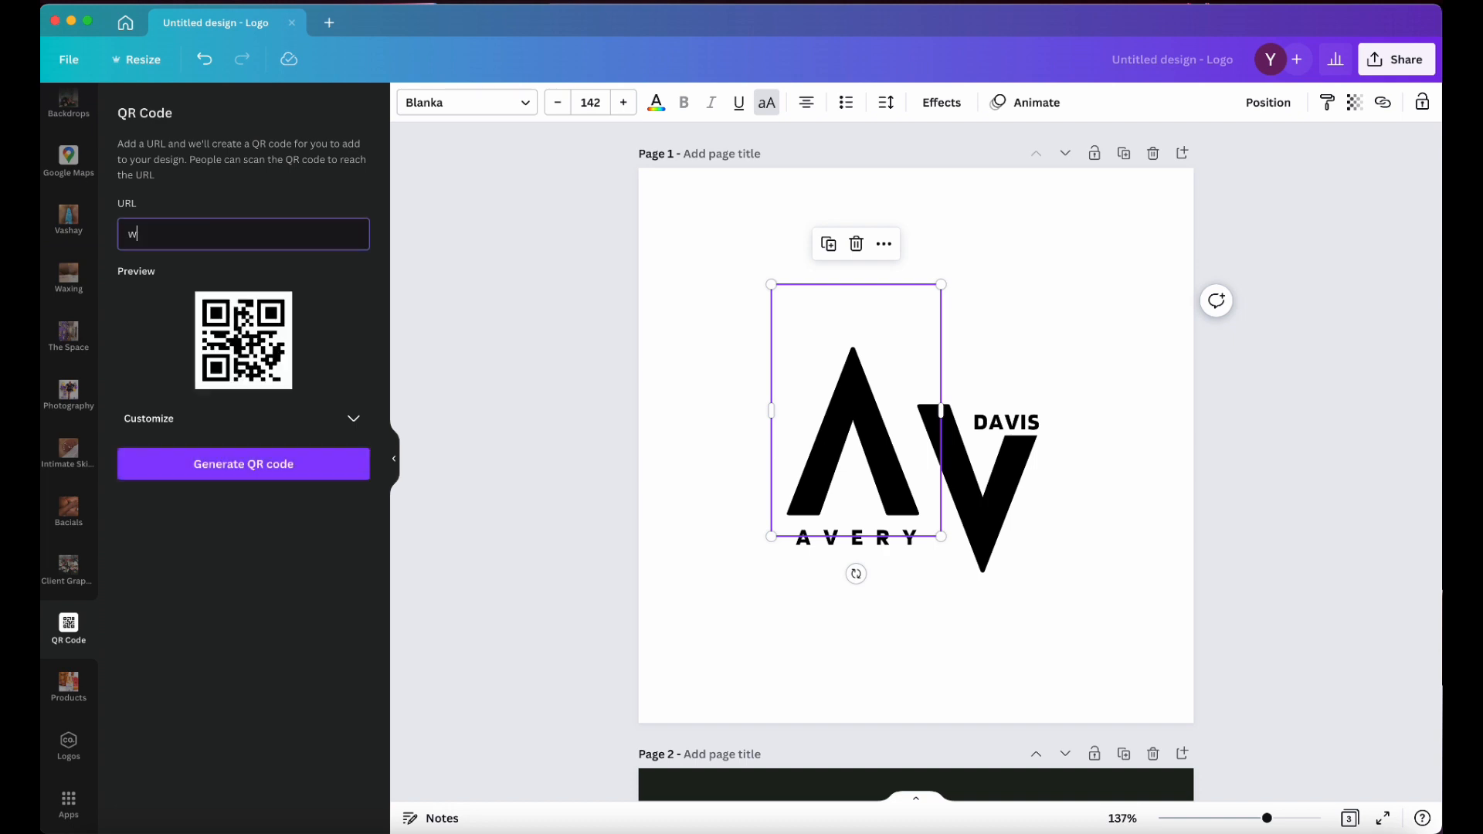
pyautogui.write('ww.insr')
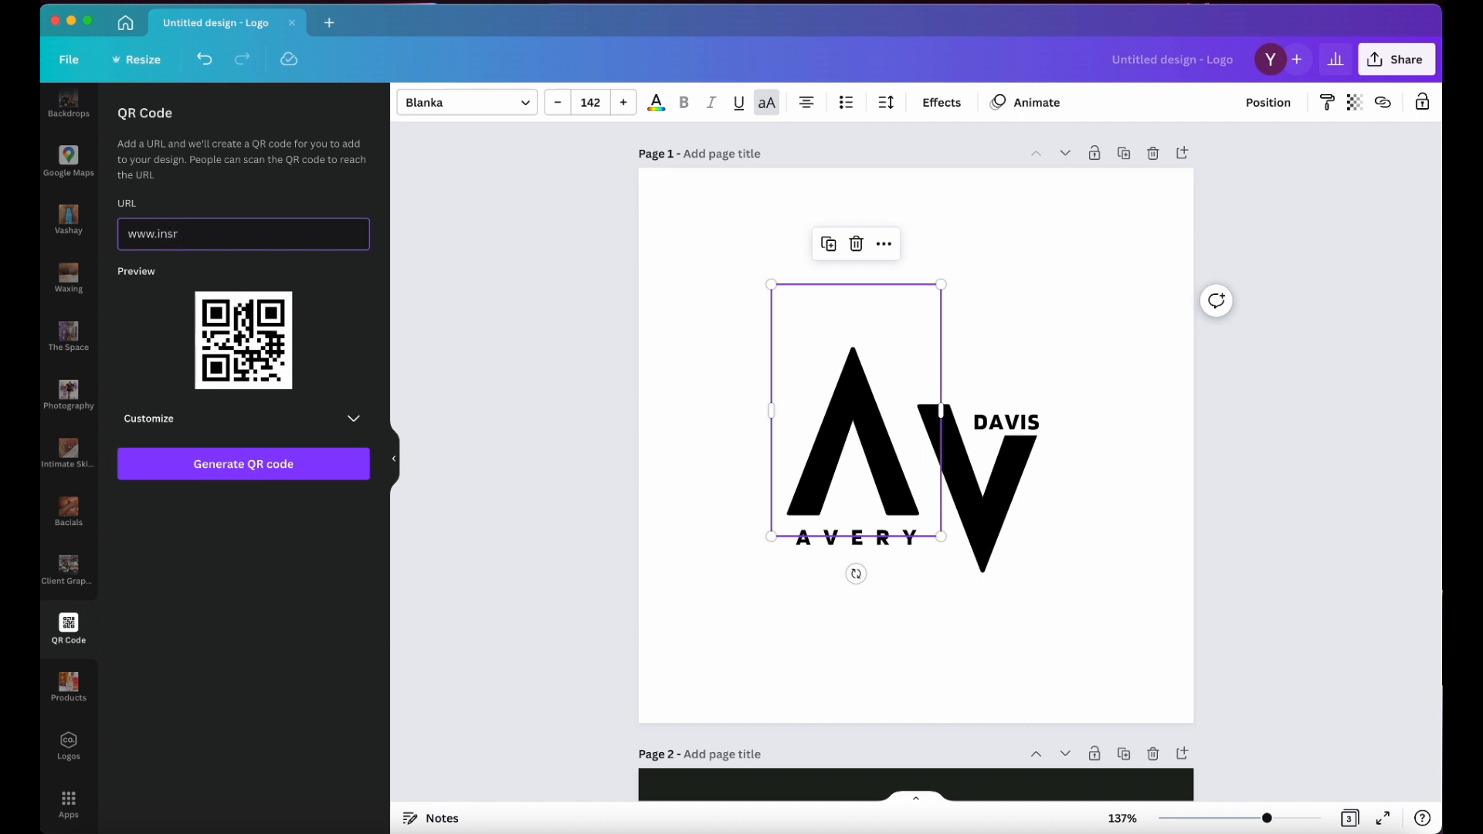
pyautogui.press('BackSpace')
pyautogui.write('tagram')
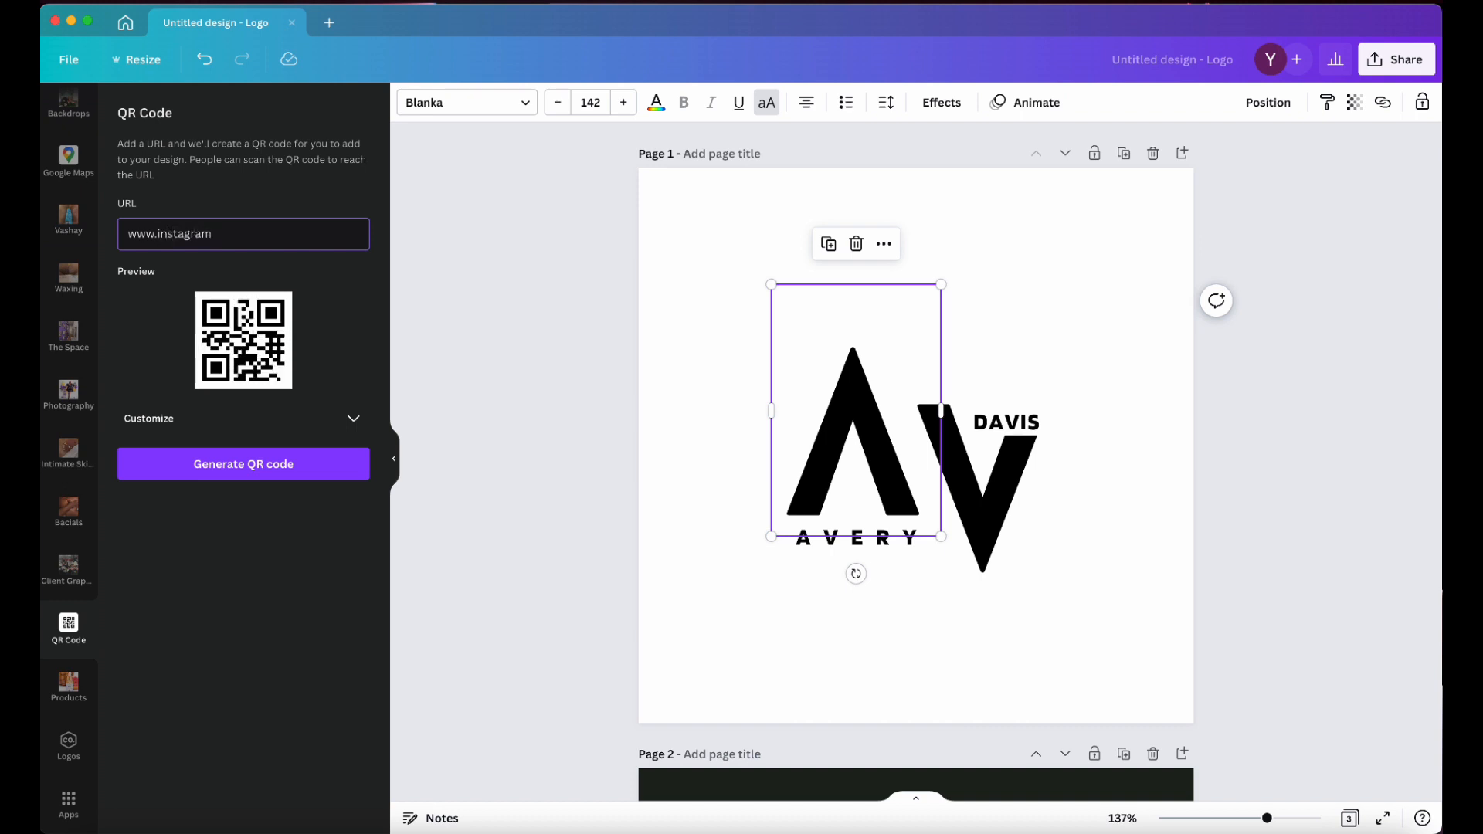
pyautogui.write('.com')
pyautogui.click(242, 468)
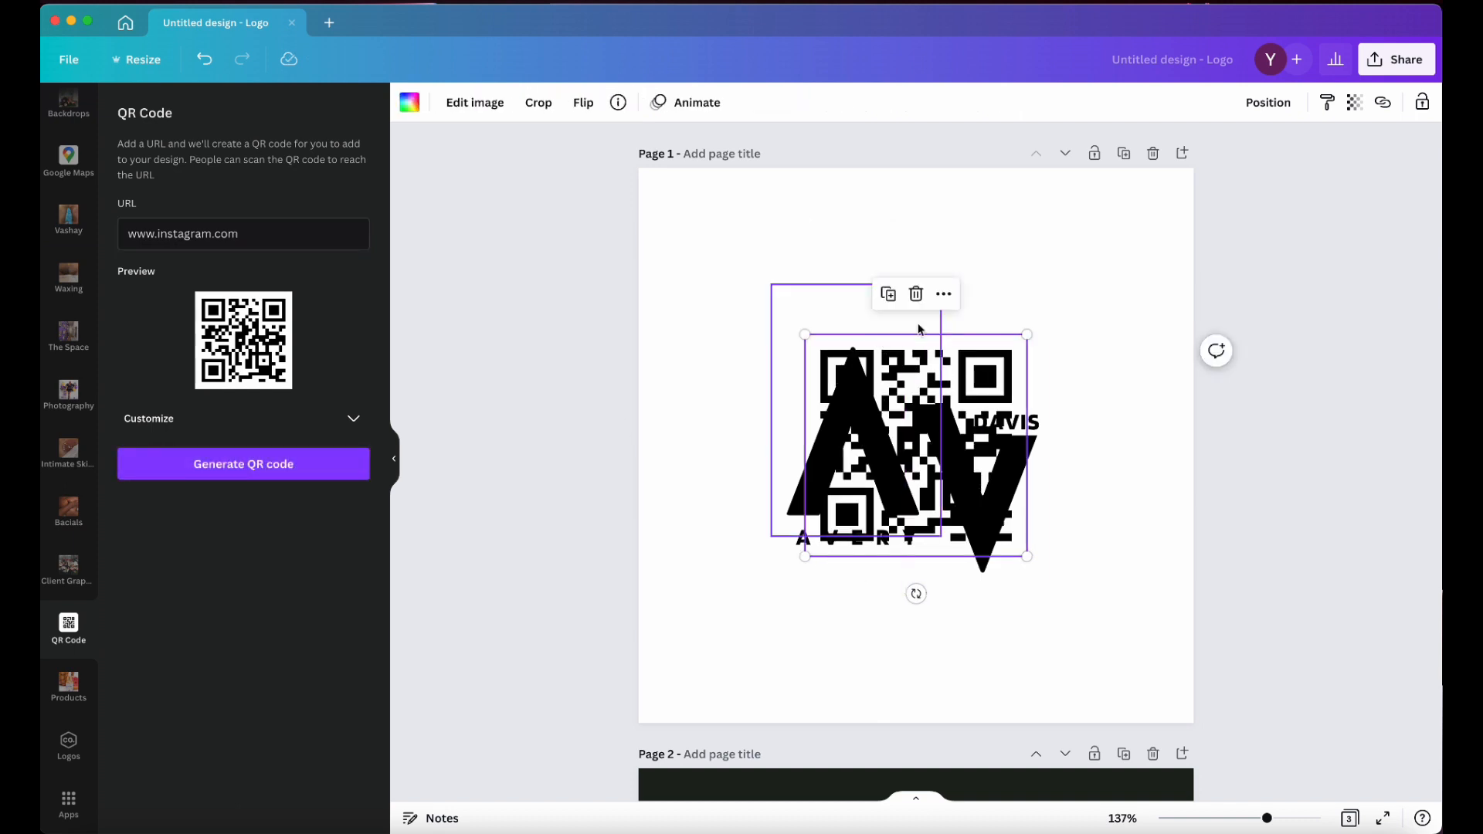
# - Clear the QR code by moving the large V down to the page's lower edge and deleting the large A and the small text above the V
pyautogui.click(975, 346)
pyautogui.moveTo(966, 401); pyautogui.dragTo(966, 582)
pyautogui.click(857, 463)
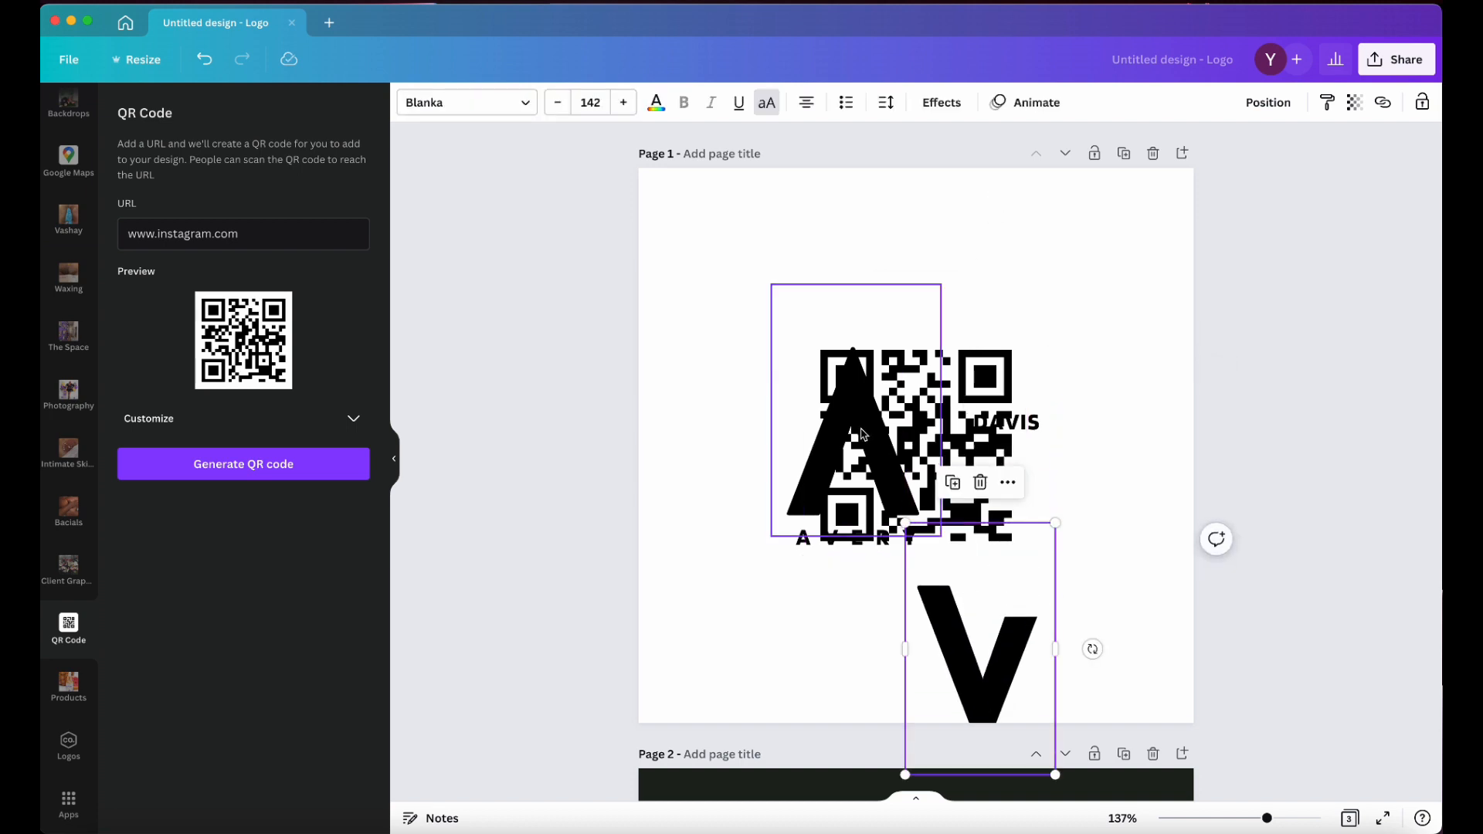
pyautogui.press('Delete')
pyautogui.click(1037, 428)
pyautogui.press('Delete')
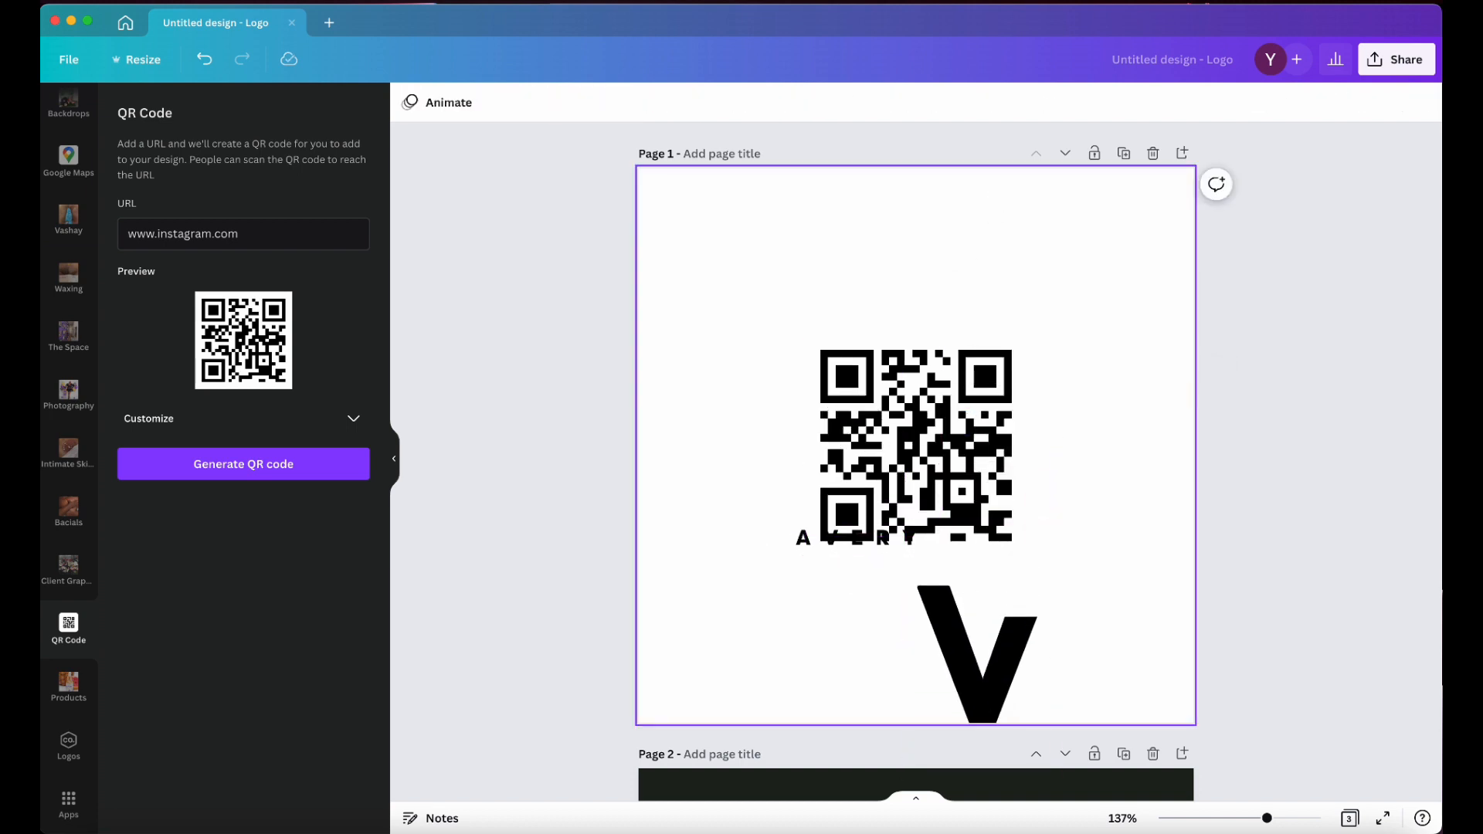
# - Delete the large V and the small spaced lettering over the QR code, leaving only the QR code on page 1
pyautogui.click(1000, 597)
pyautogui.press('Delete')
pyautogui.click(824, 550)
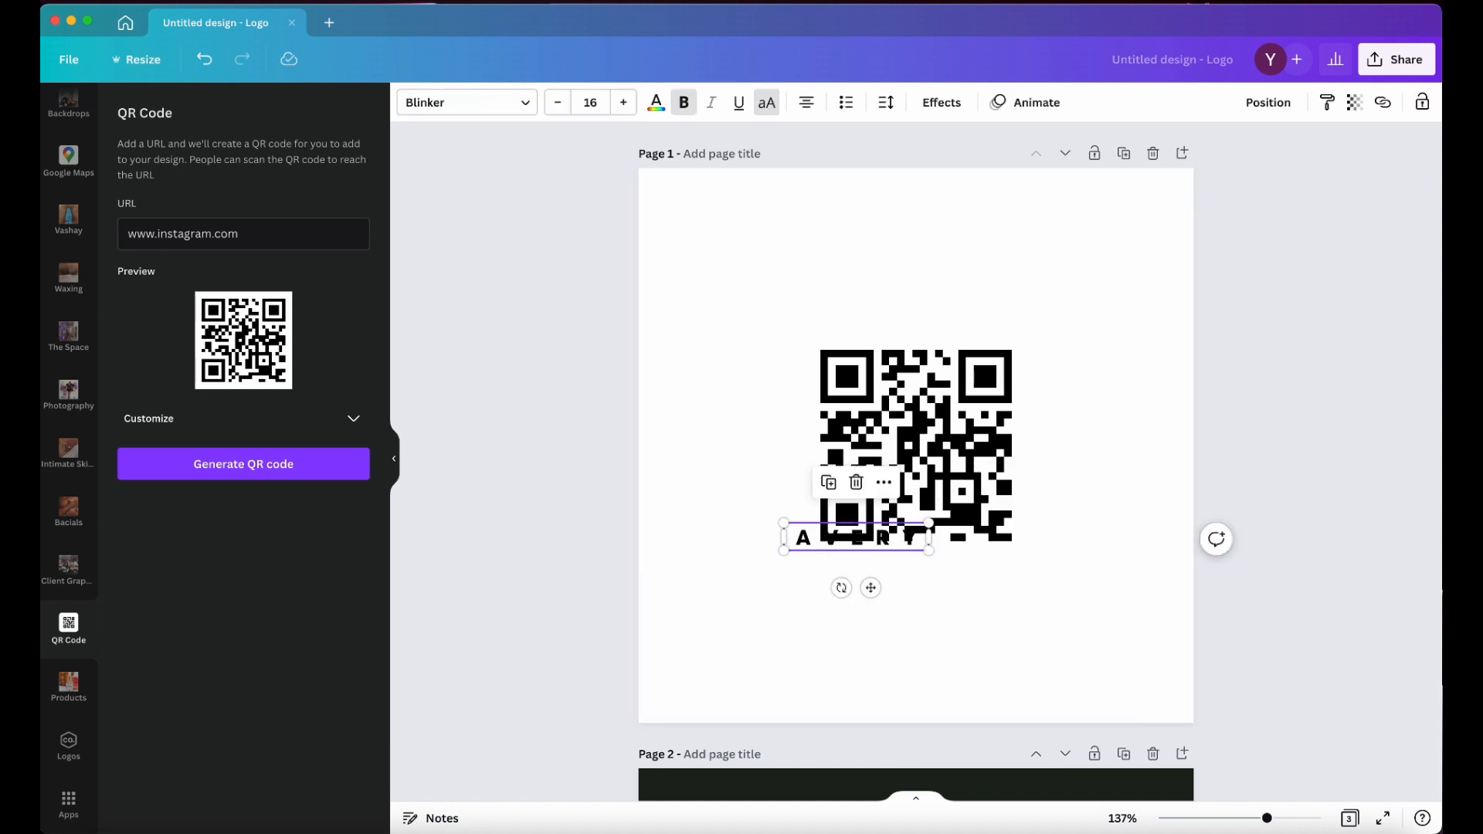
pyautogui.press('Delete')
pyautogui.click(961, 258)
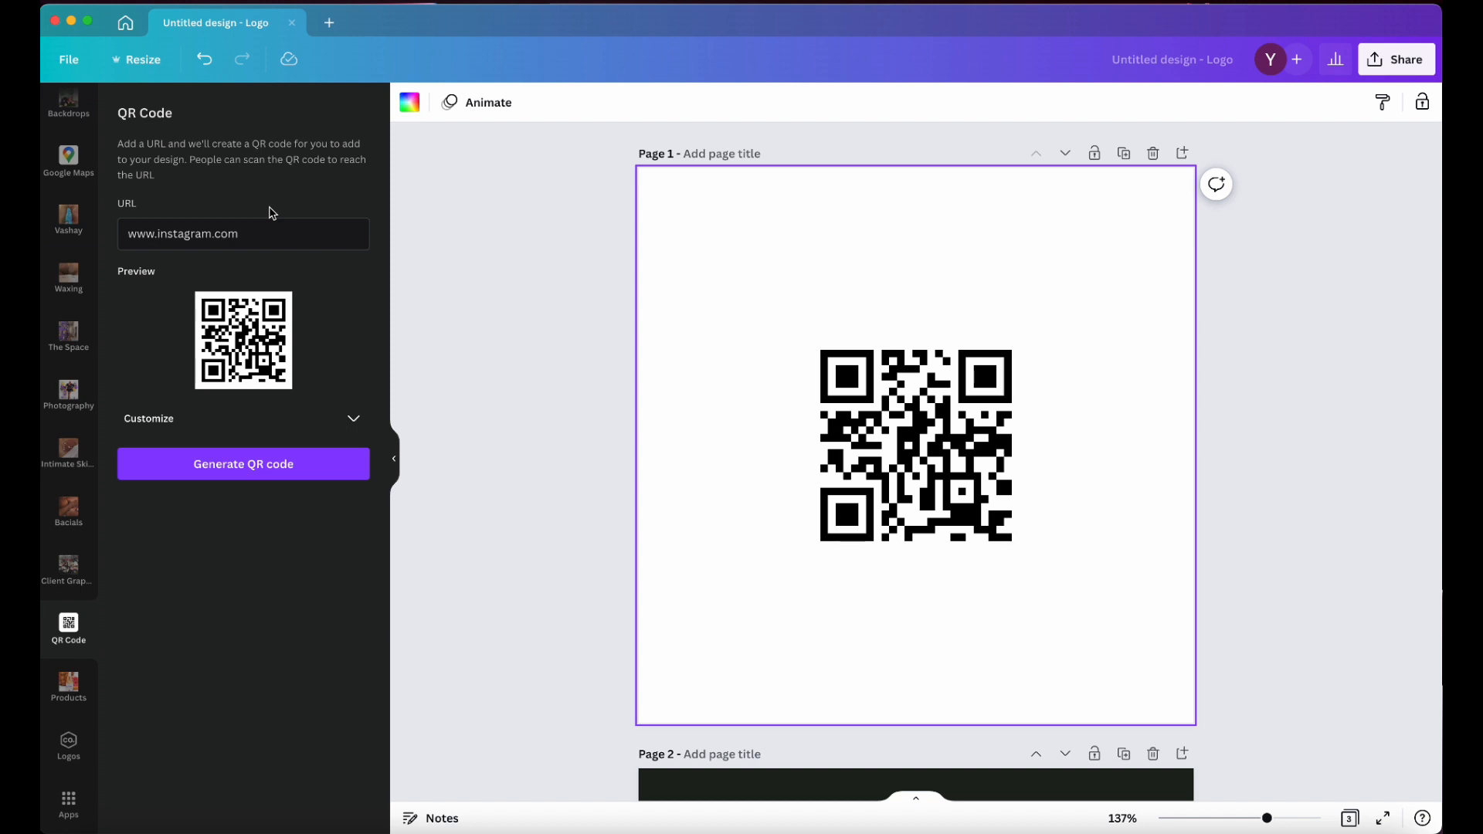
# - Look at the brand kit logos and browse the apps library, from the trending and popular apps to the media import apps
pyautogui.click(68, 745)
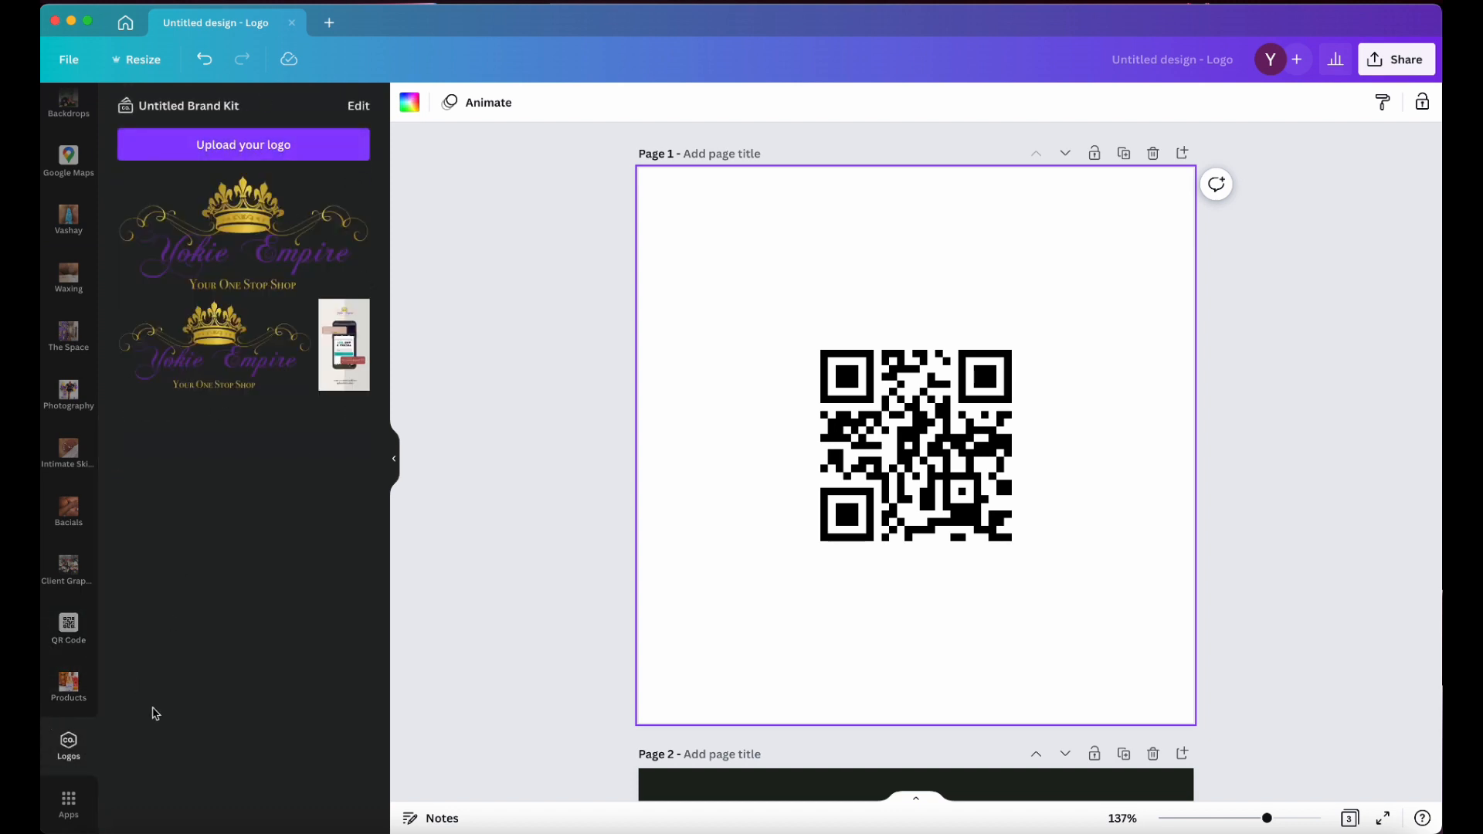
pyautogui.click(68, 802)
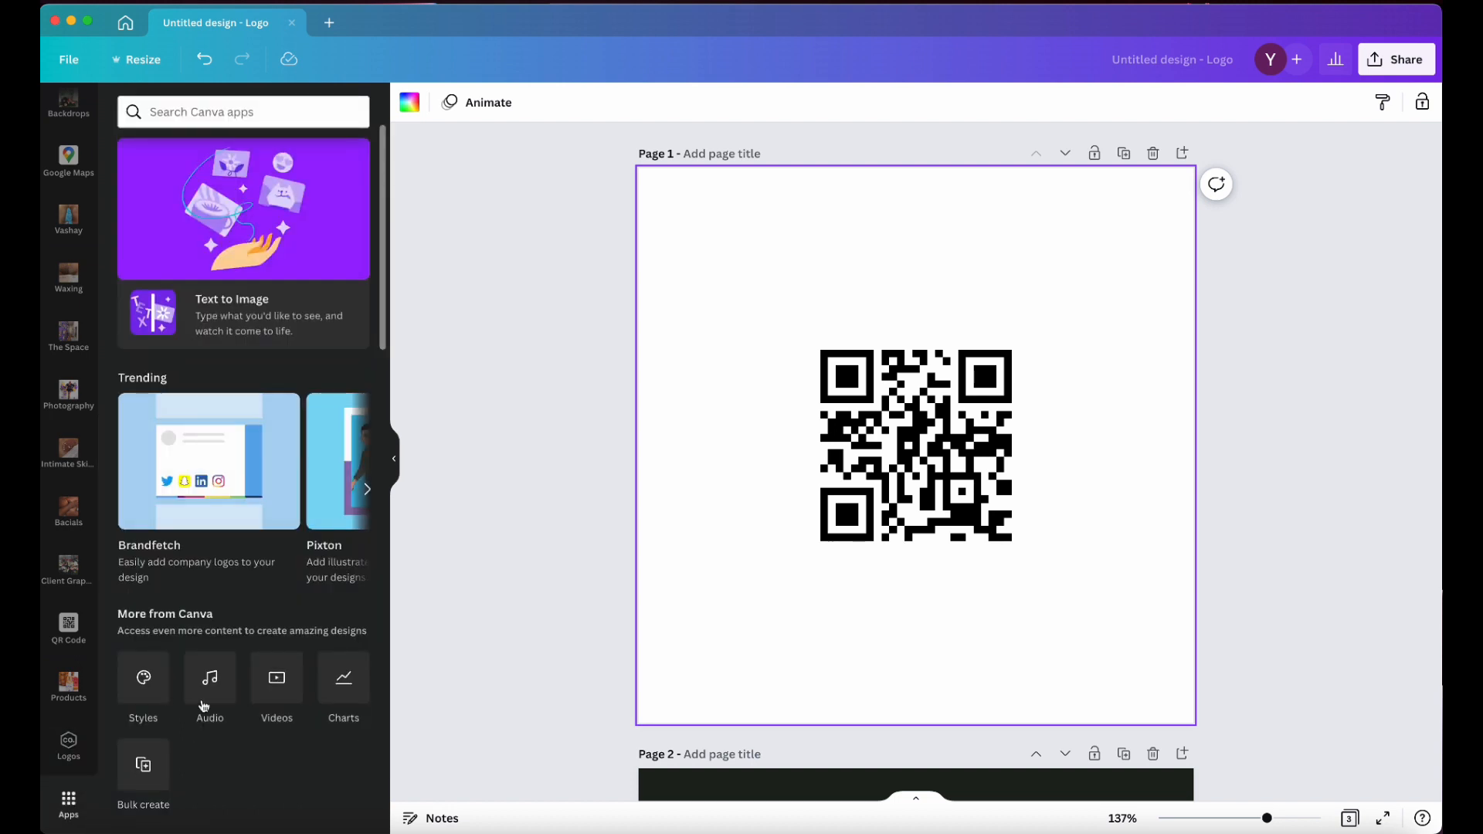
pyautogui.hscroll(5, 267, 495)
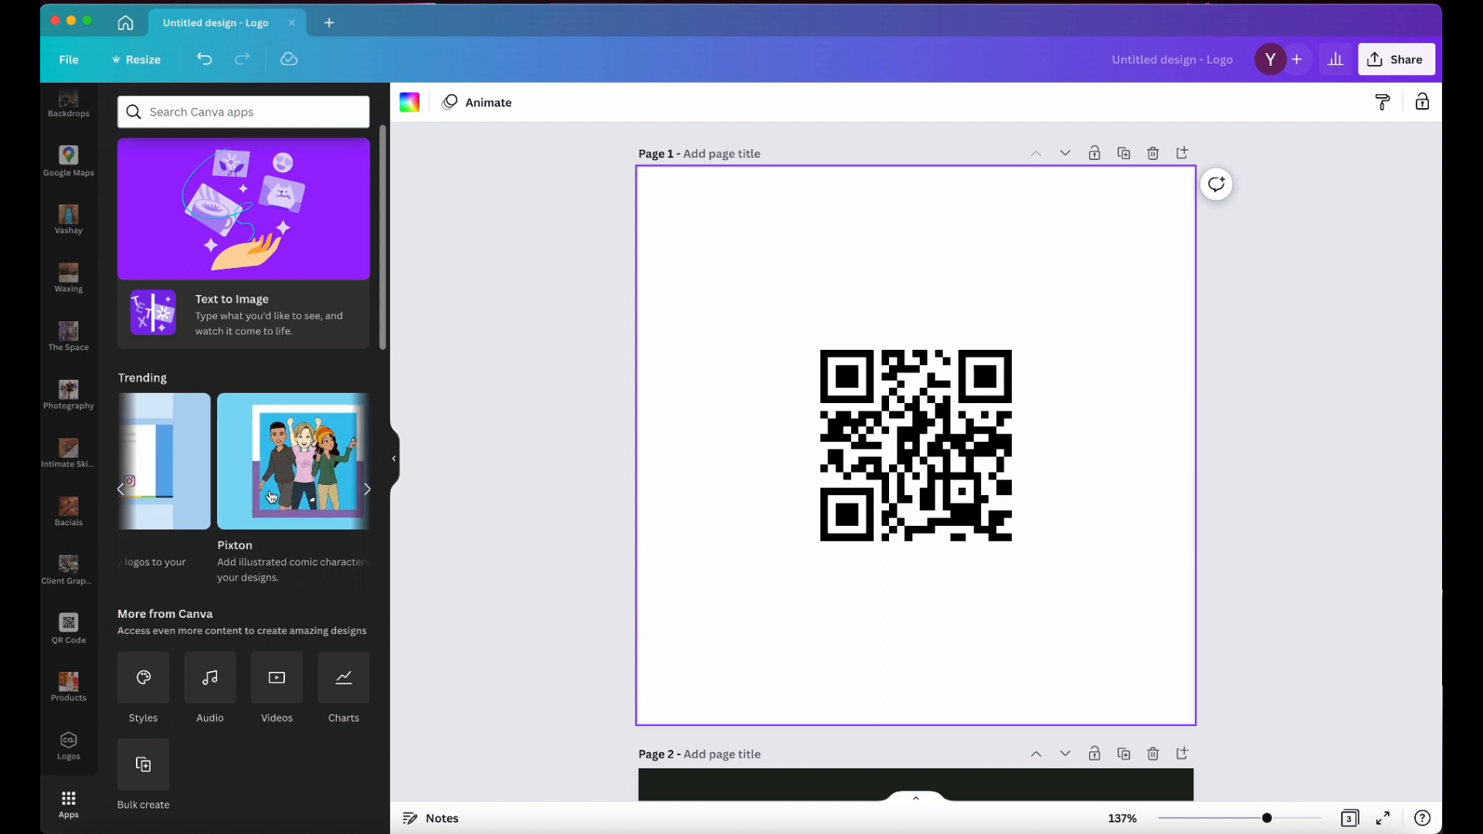
pyautogui.hscroll(2, 270, 497)
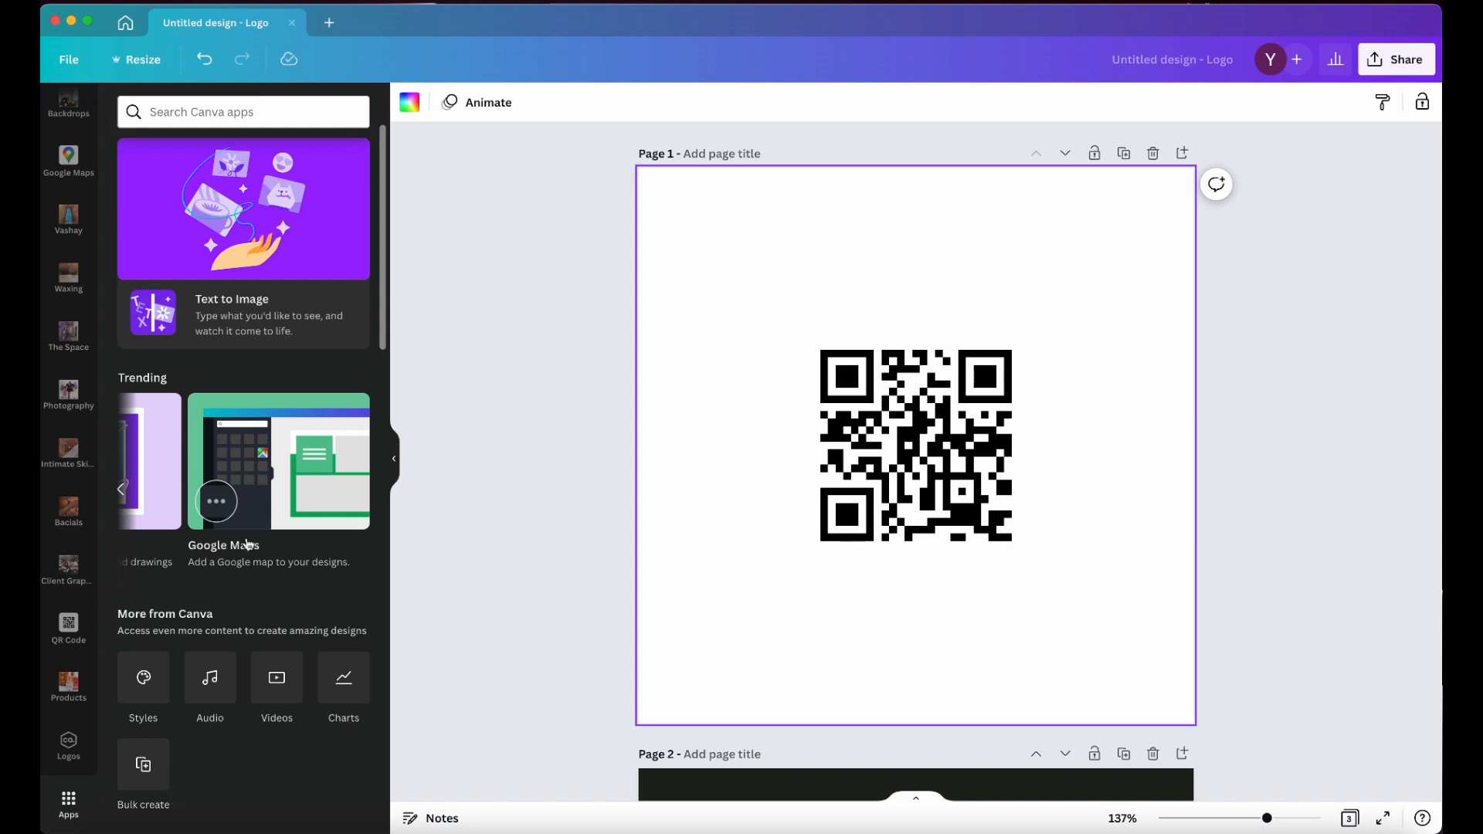
pyautogui.scroll(-8, 246, 546)
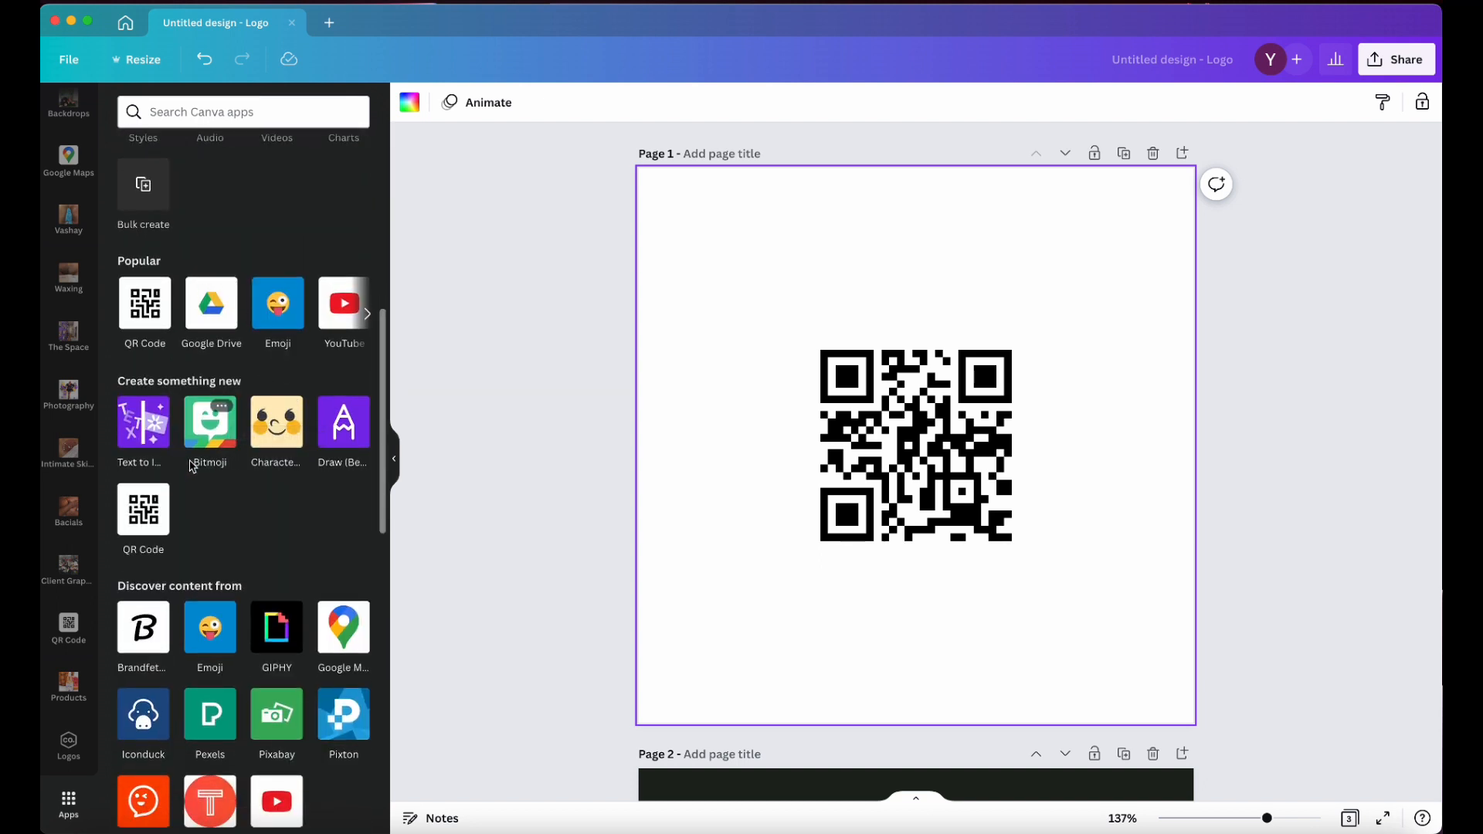
pyautogui.scroll(-5, 197, 465)
pyautogui.scroll(-7, 193, 468)
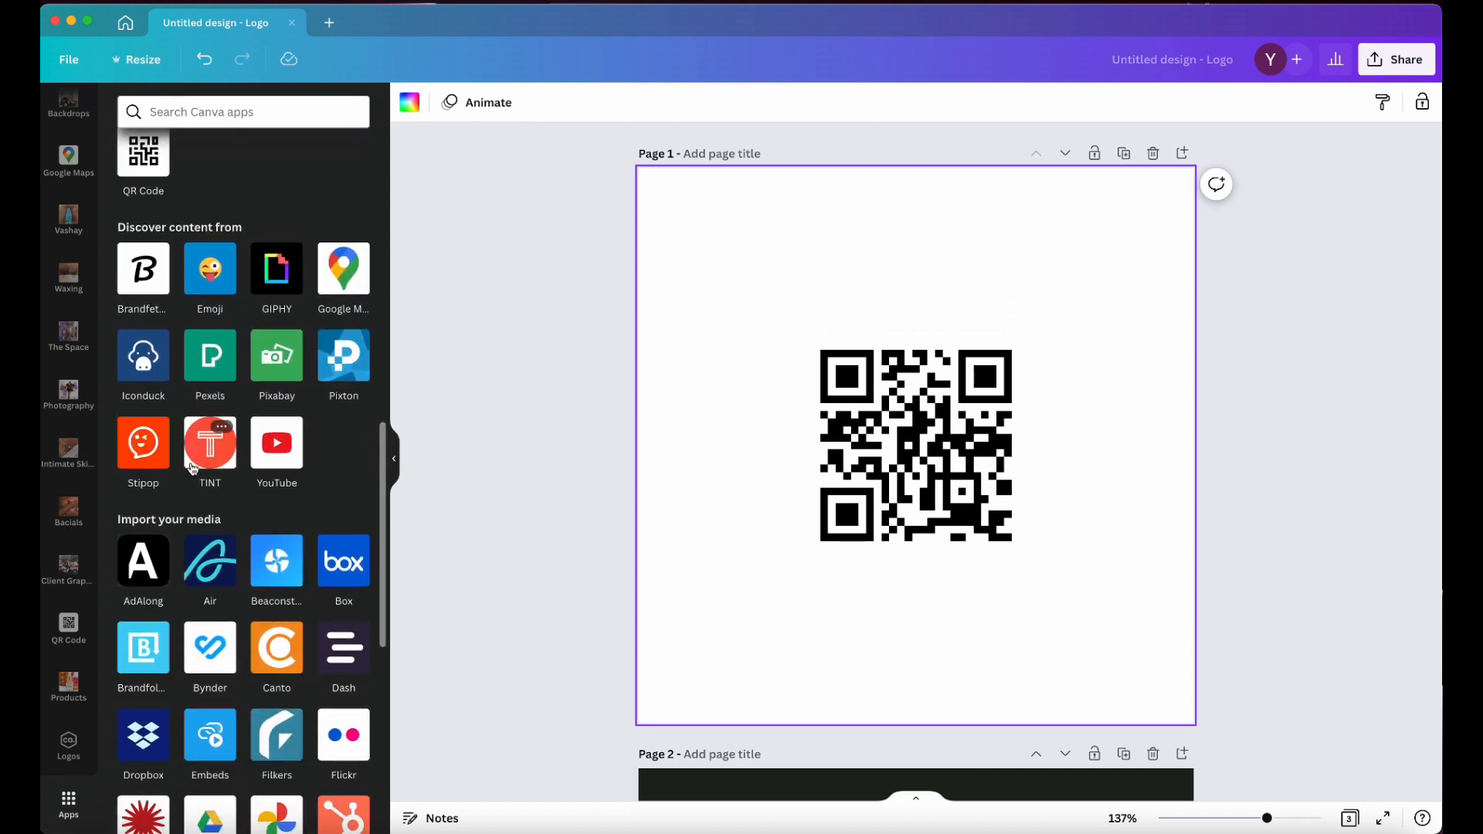
pyautogui.scroll(-3, 193, 579)
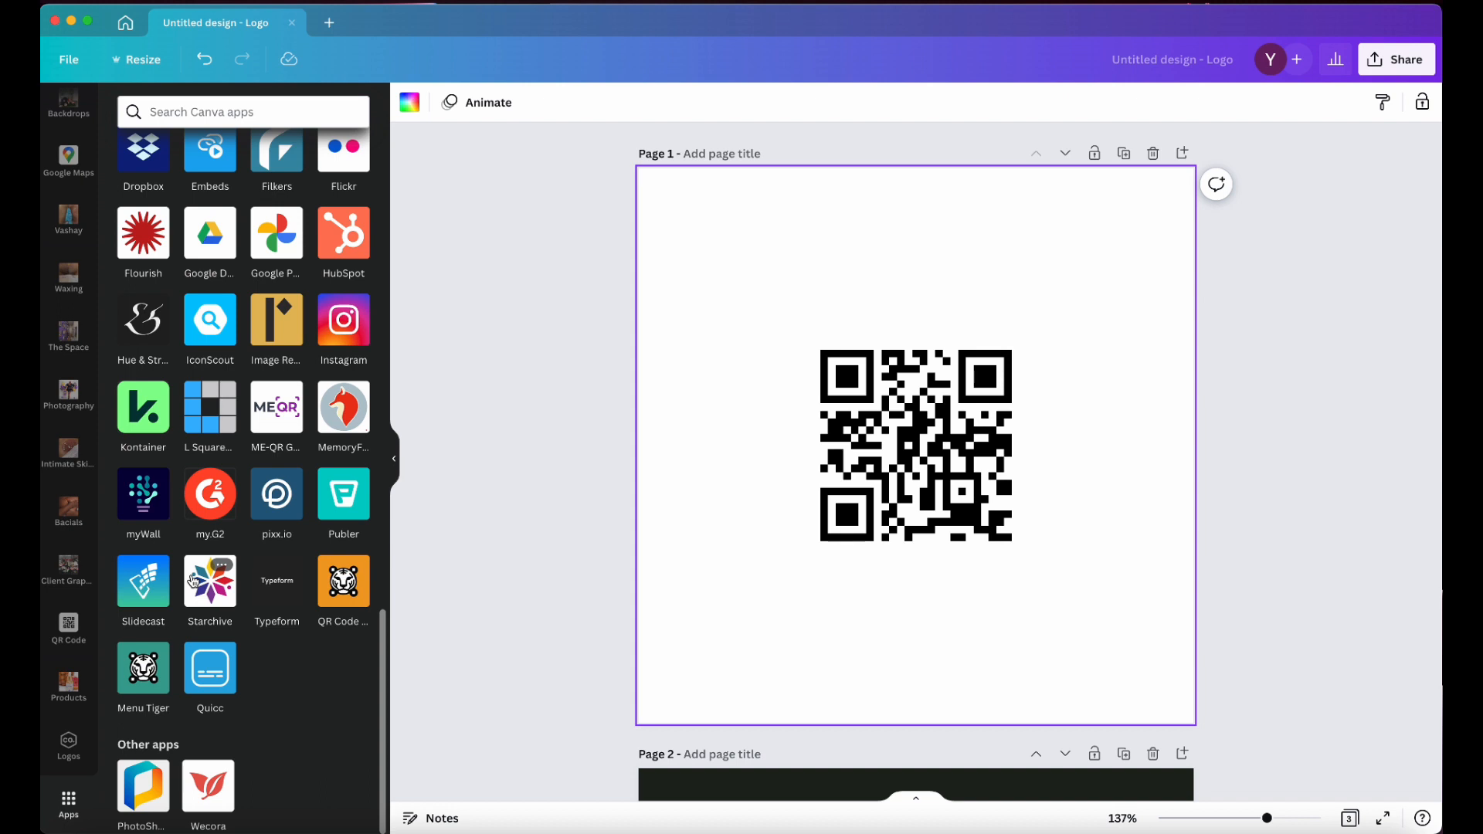
pyautogui.scroll(4, 193, 579)
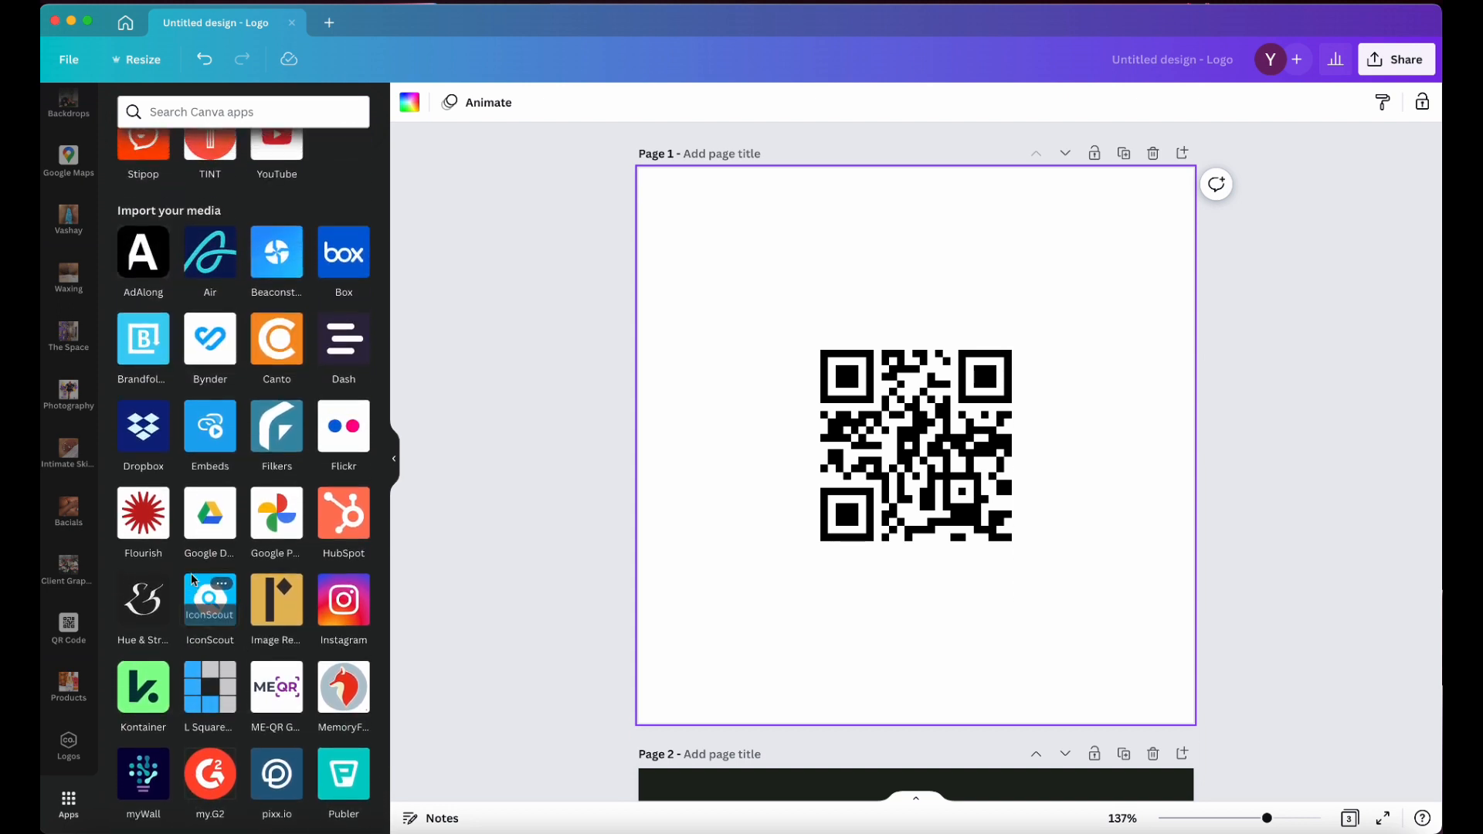
pyautogui.scroll(3, 193, 580)
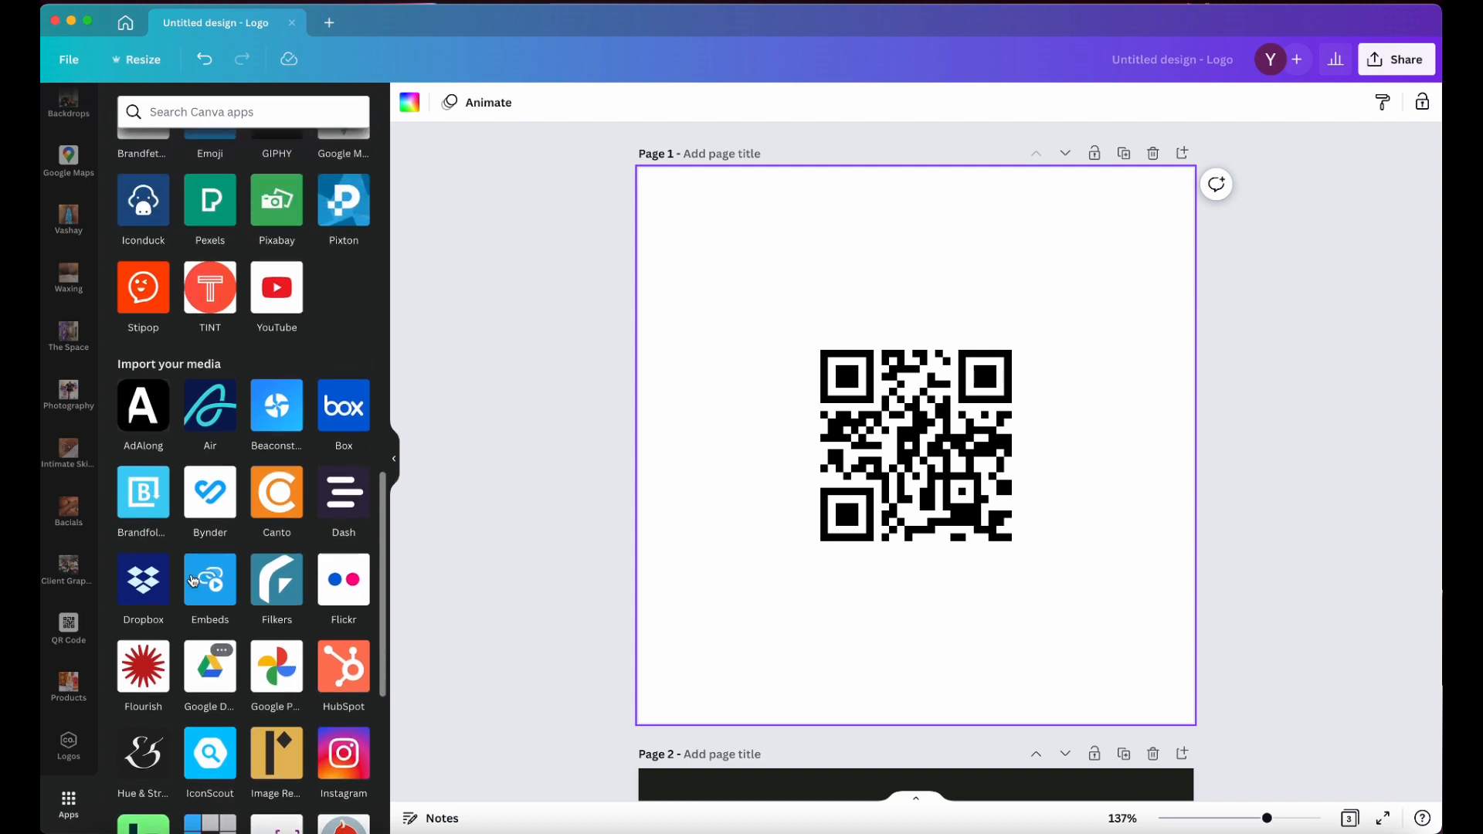
pyautogui.scroll(5, 193, 579)
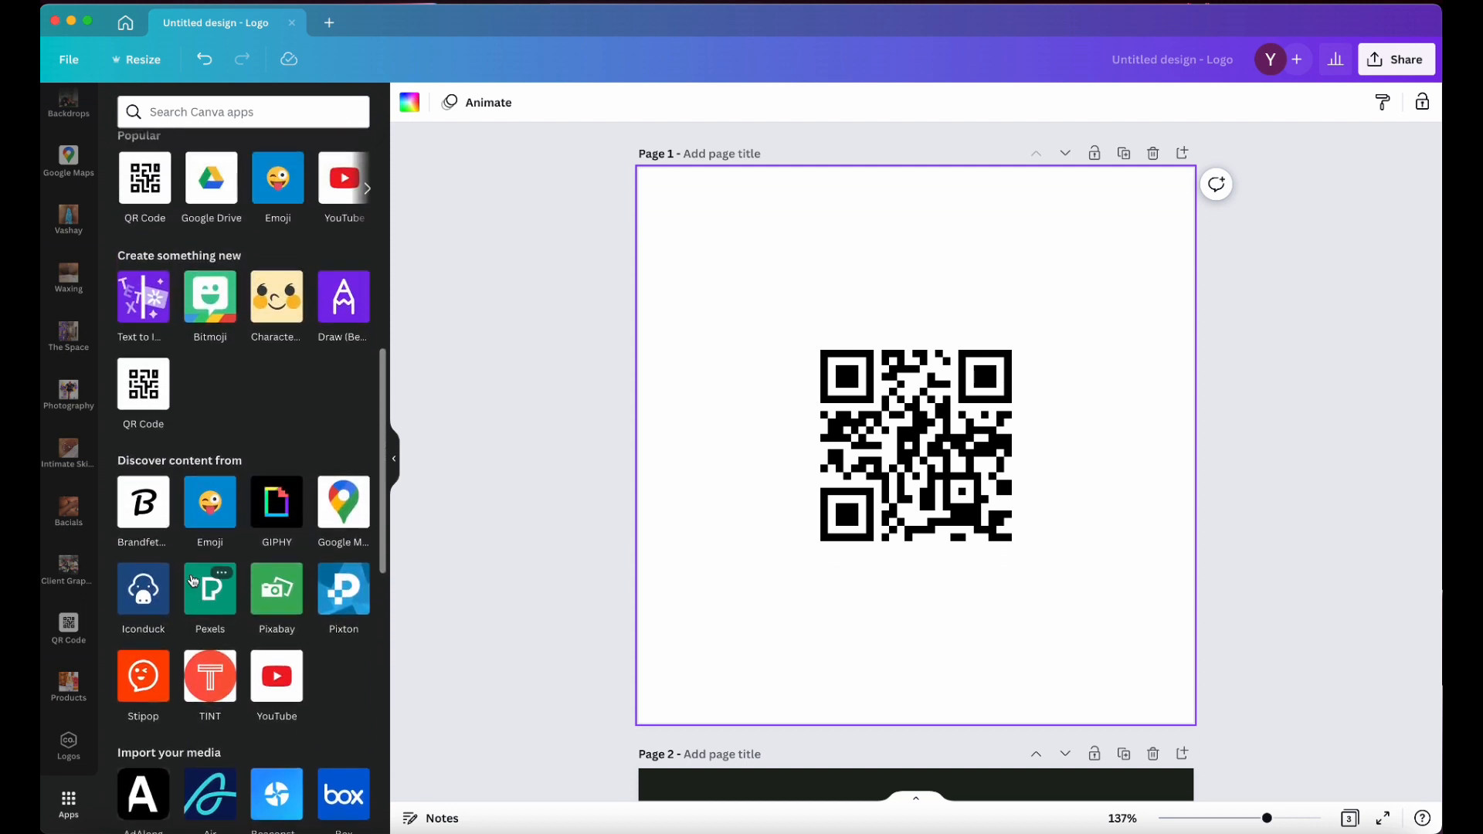
pyautogui.scroll(2, 193, 580)
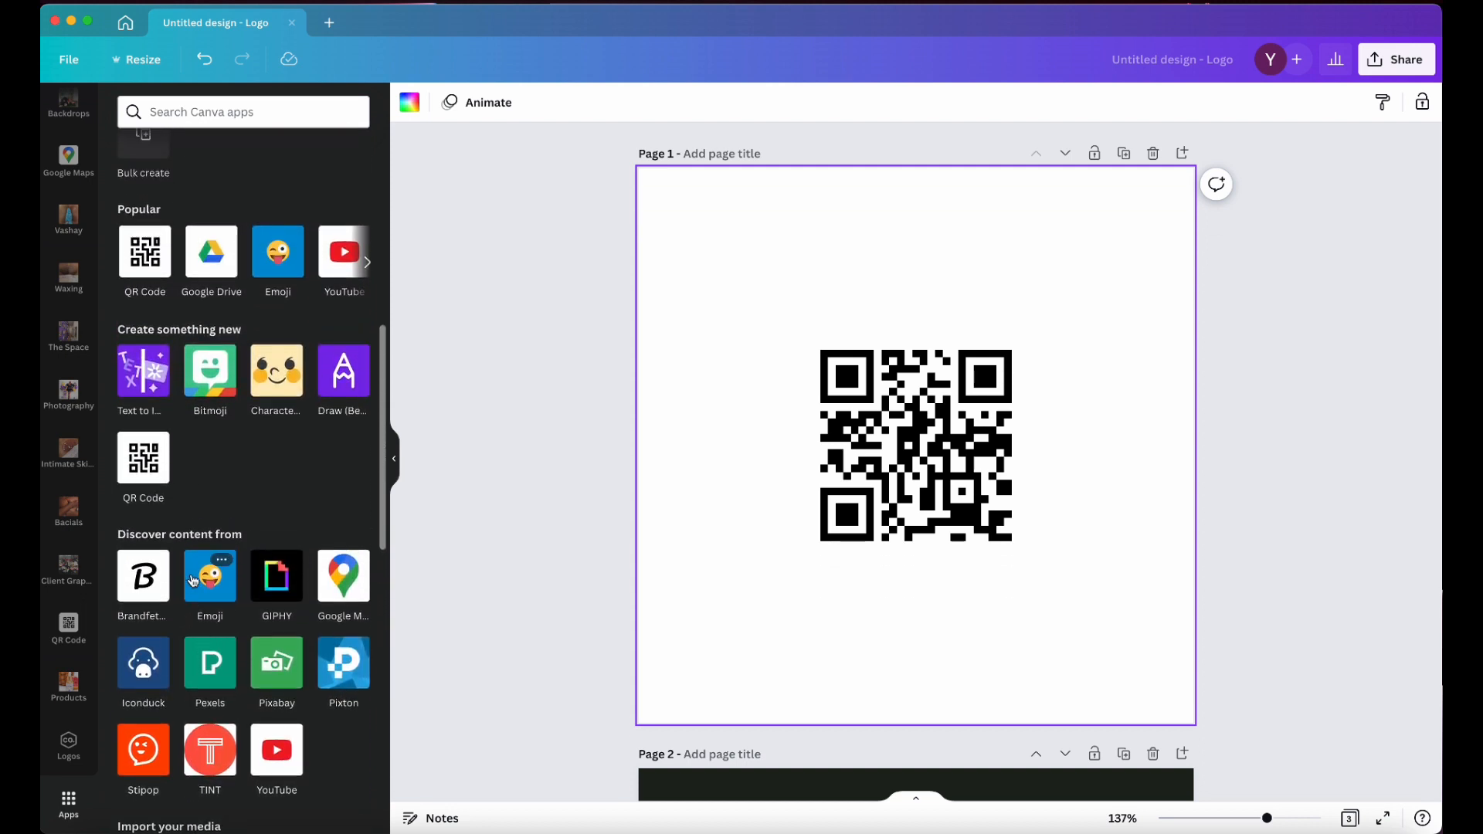
pyautogui.scroll(1, 193, 581)
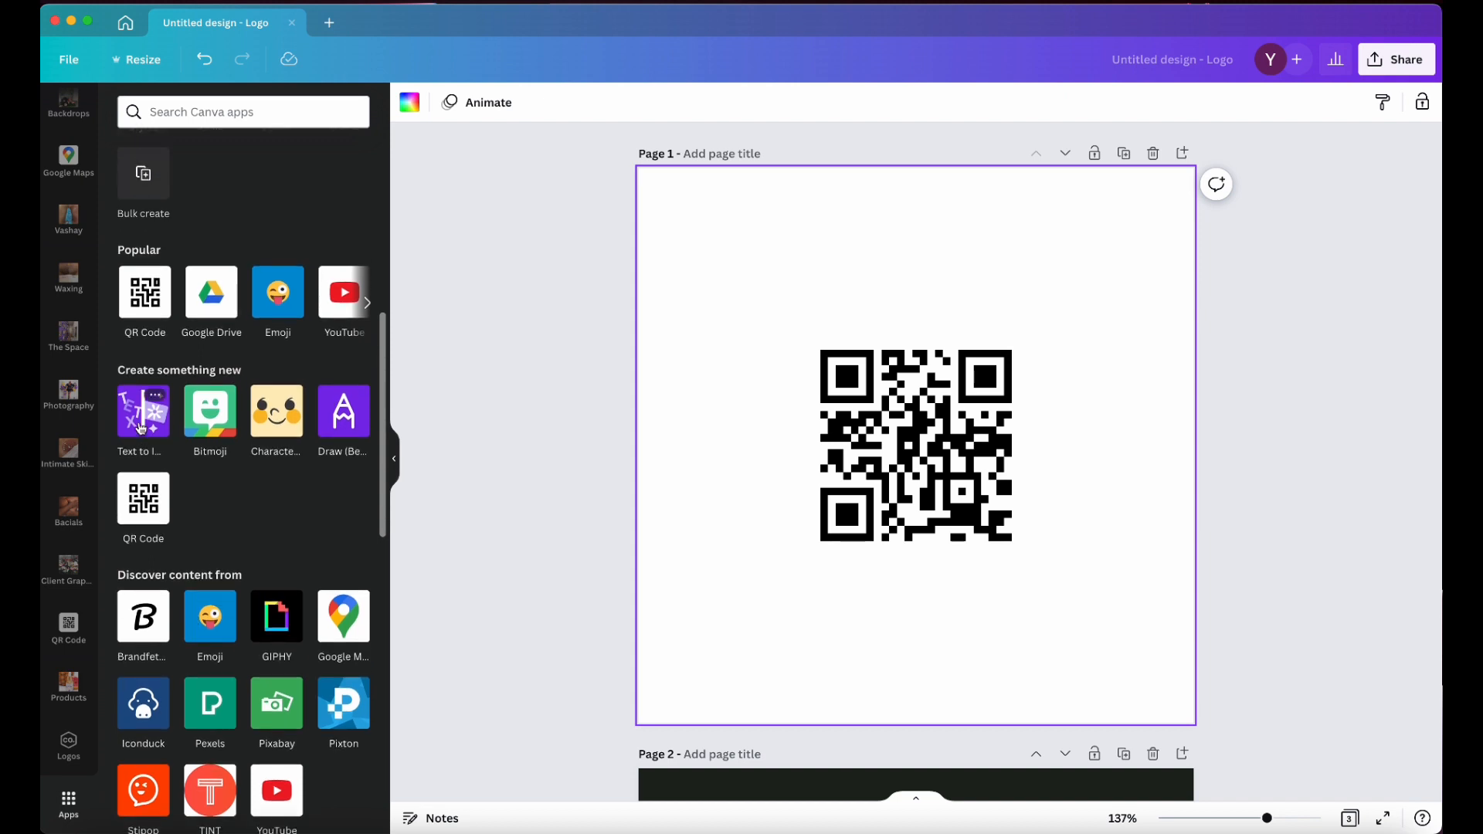
# - Generate images with the Text to Image app from the description "new york street with signs"
pyautogui.click(140, 429)
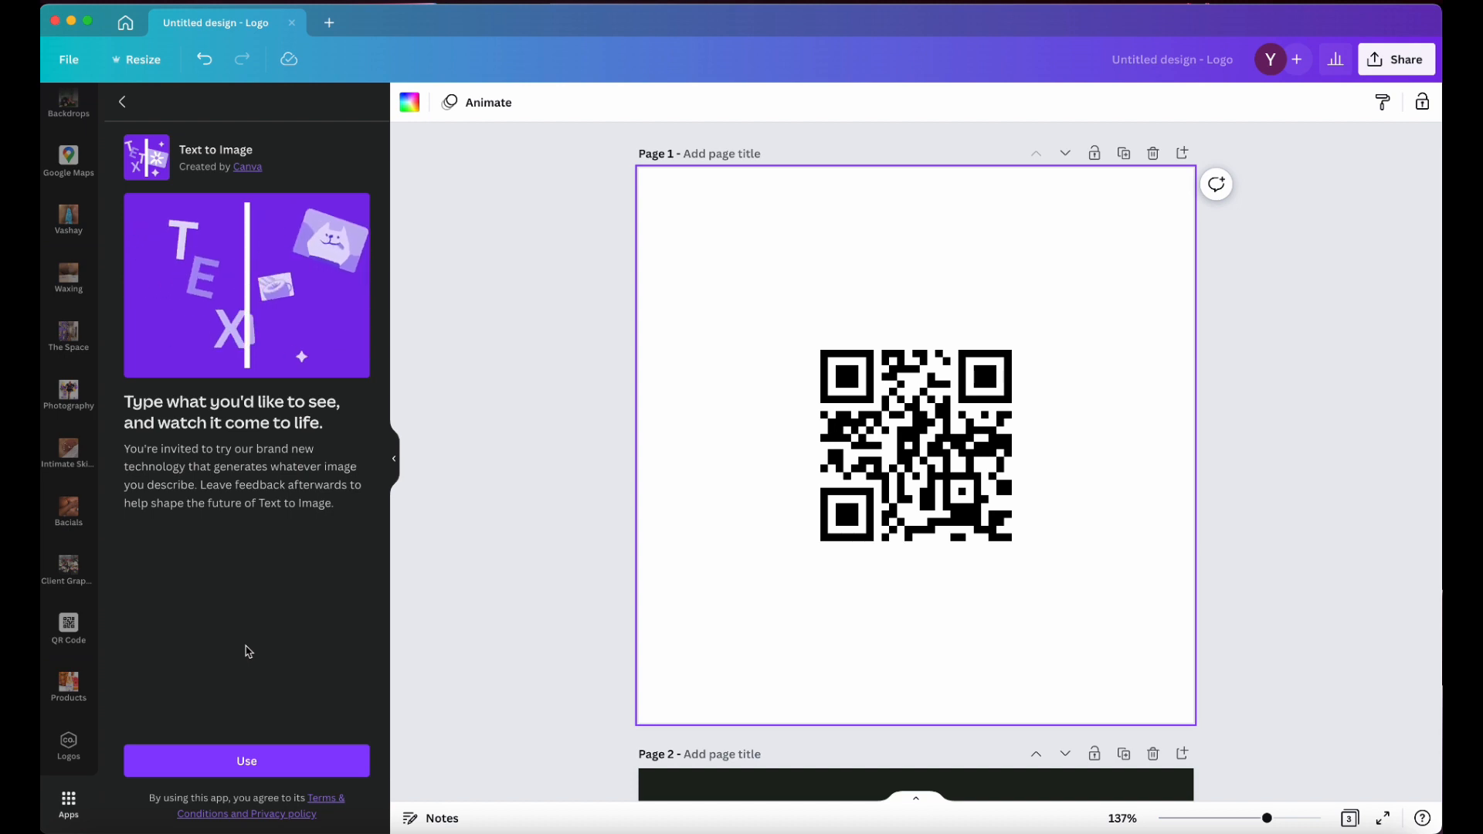
pyautogui.click(247, 760)
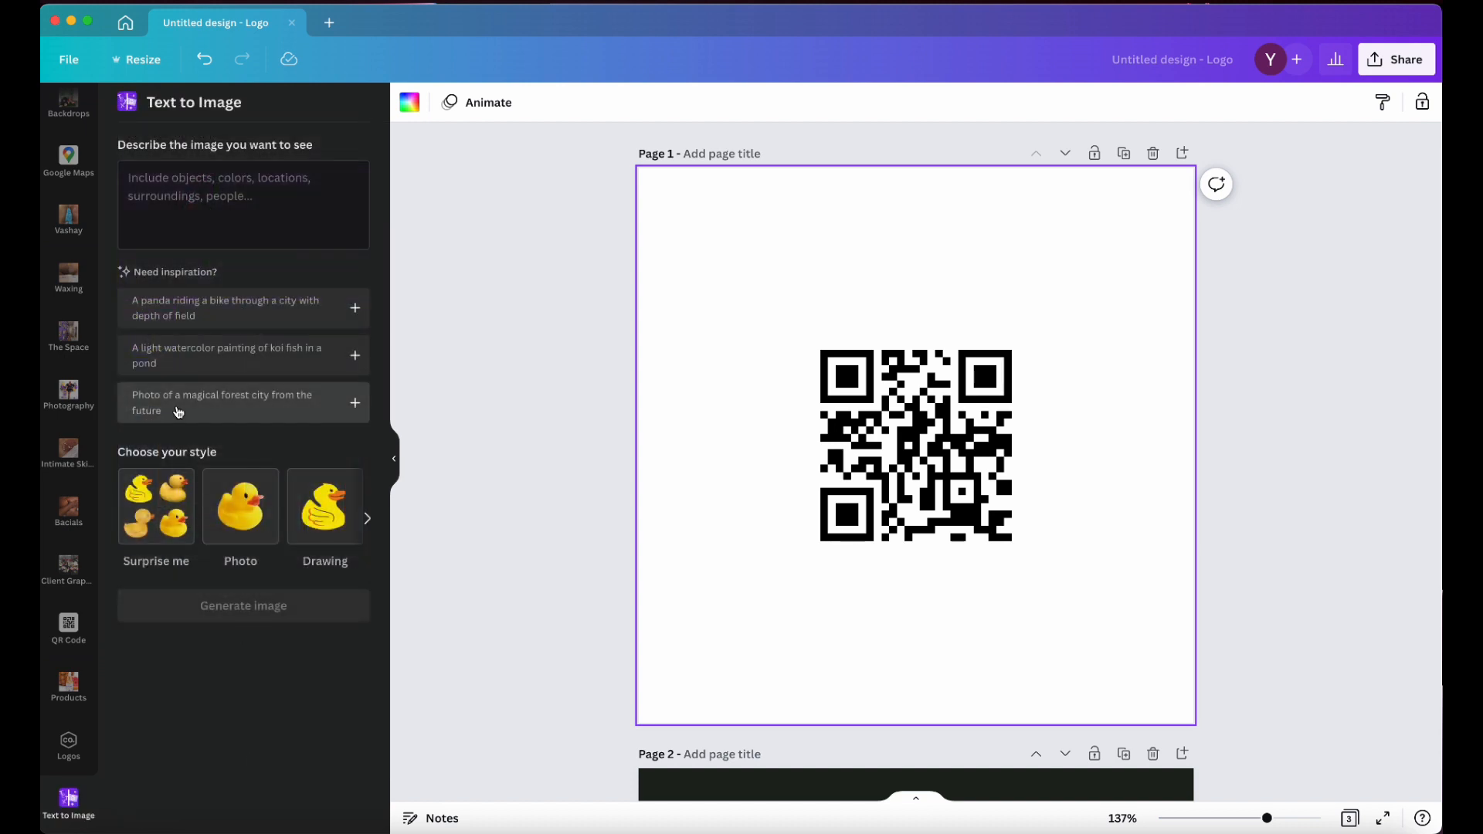
pyautogui.click(183, 196)
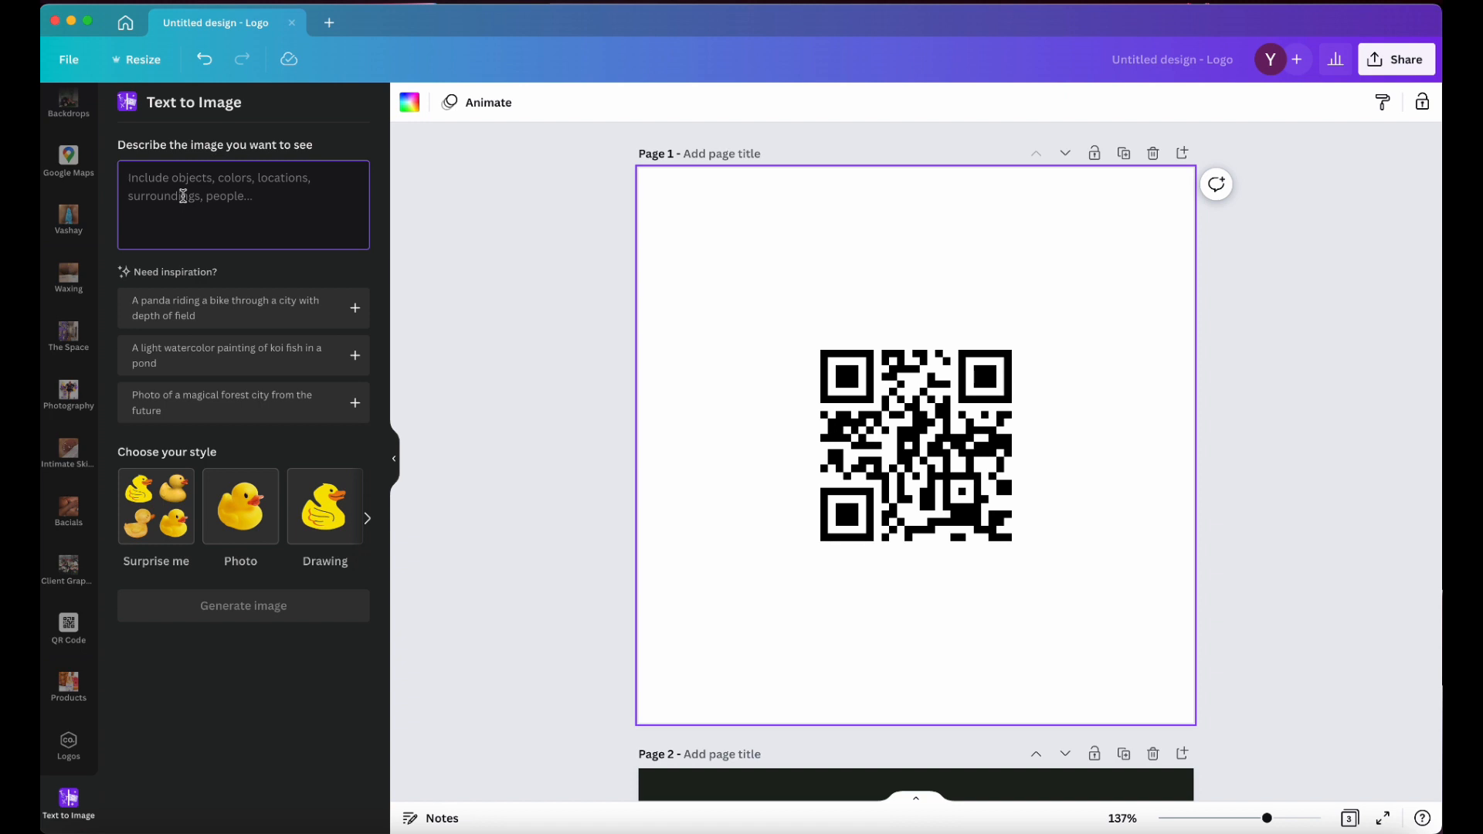
pyautogui.write('new ')
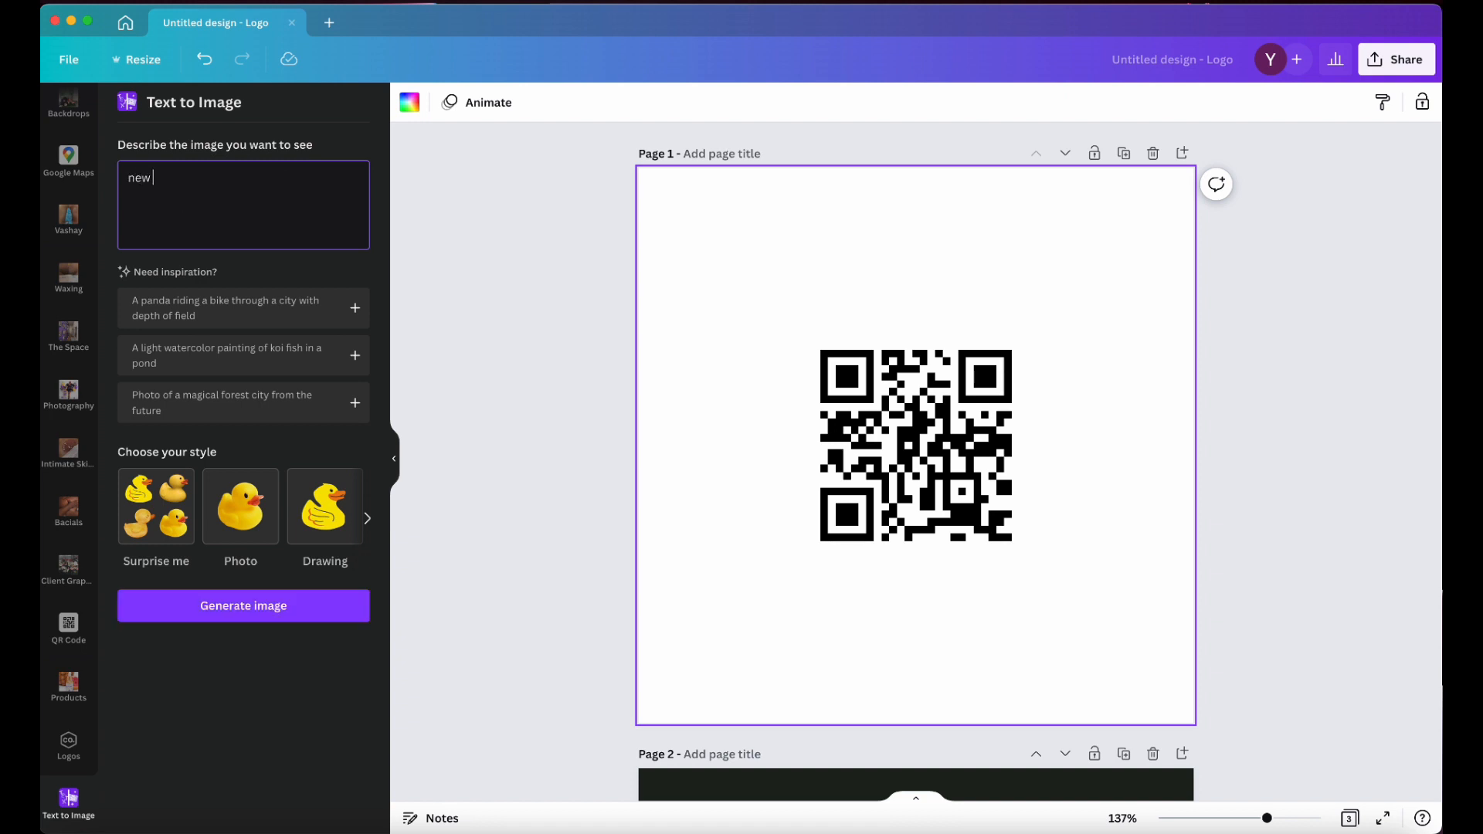
pyautogui.write('york street with signs')
pyautogui.click(212, 605)
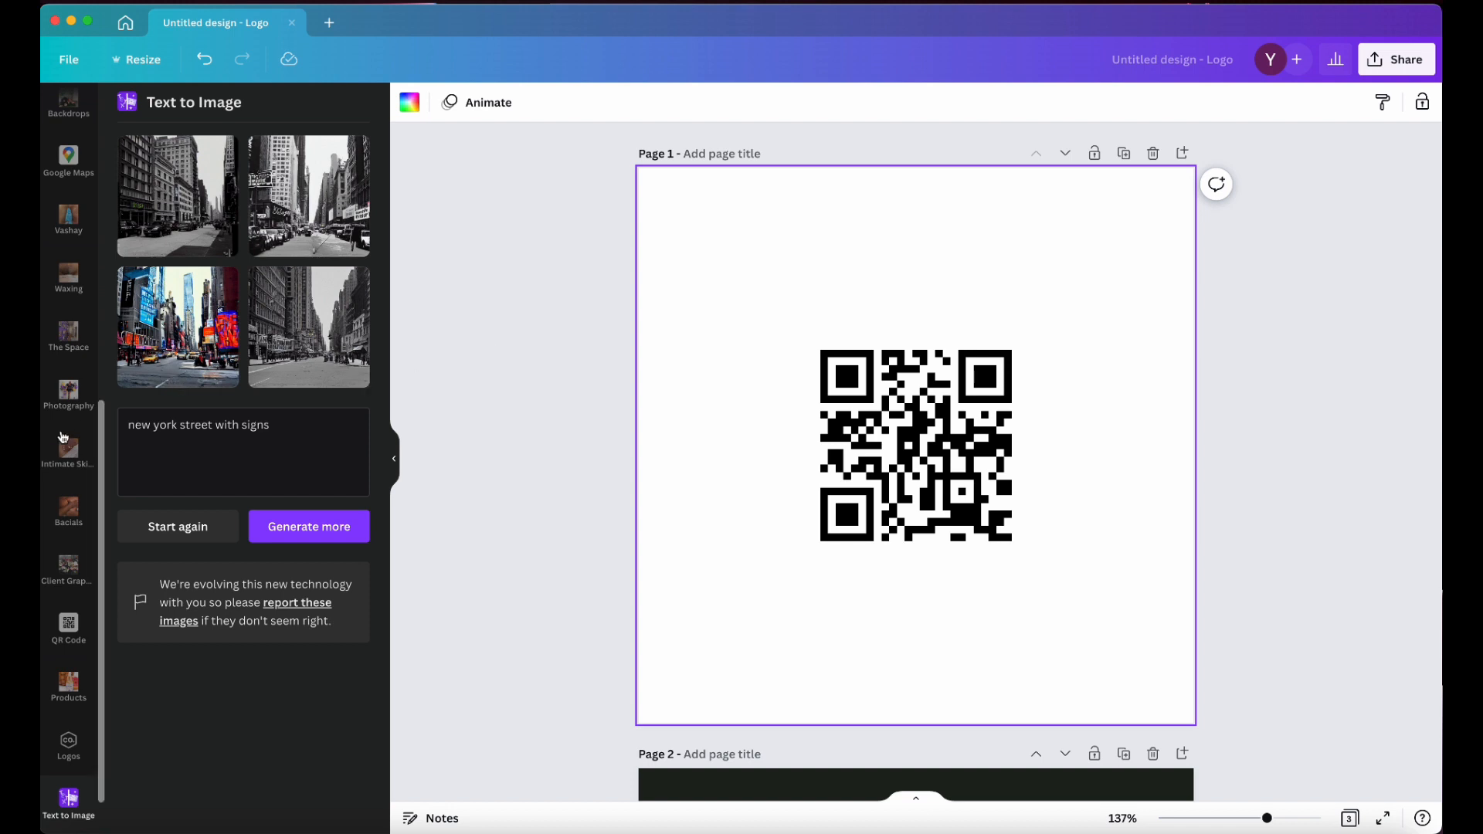
# - Review the main resource libraries again: backgrounds, photos, projects, text, uploads, elements and logo templates
pyautogui.scroll(5, 60, 370)
pyautogui.scroll(4, 58, 301)
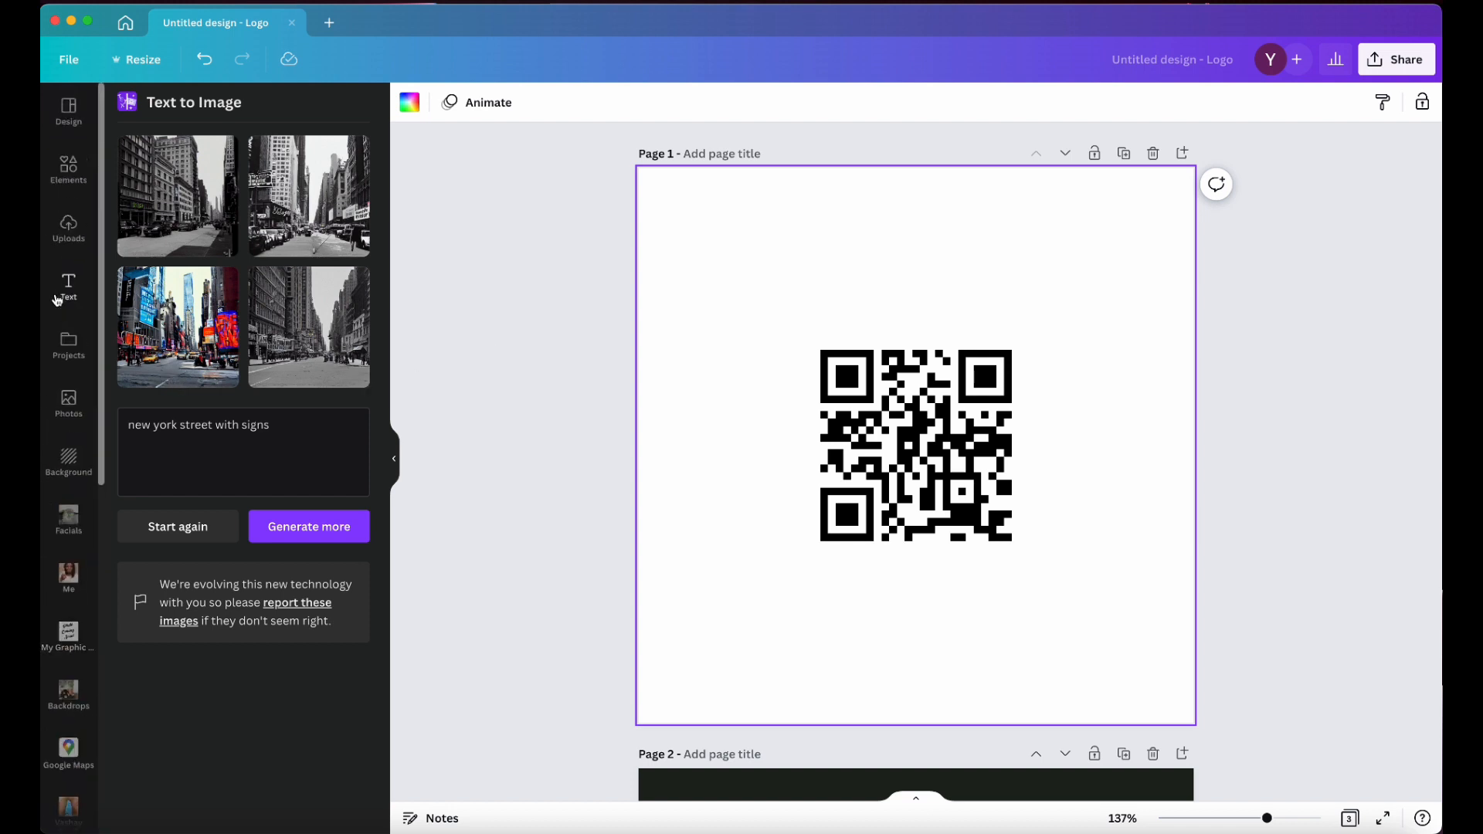
pyautogui.click(68, 462)
pyautogui.click(67, 403)
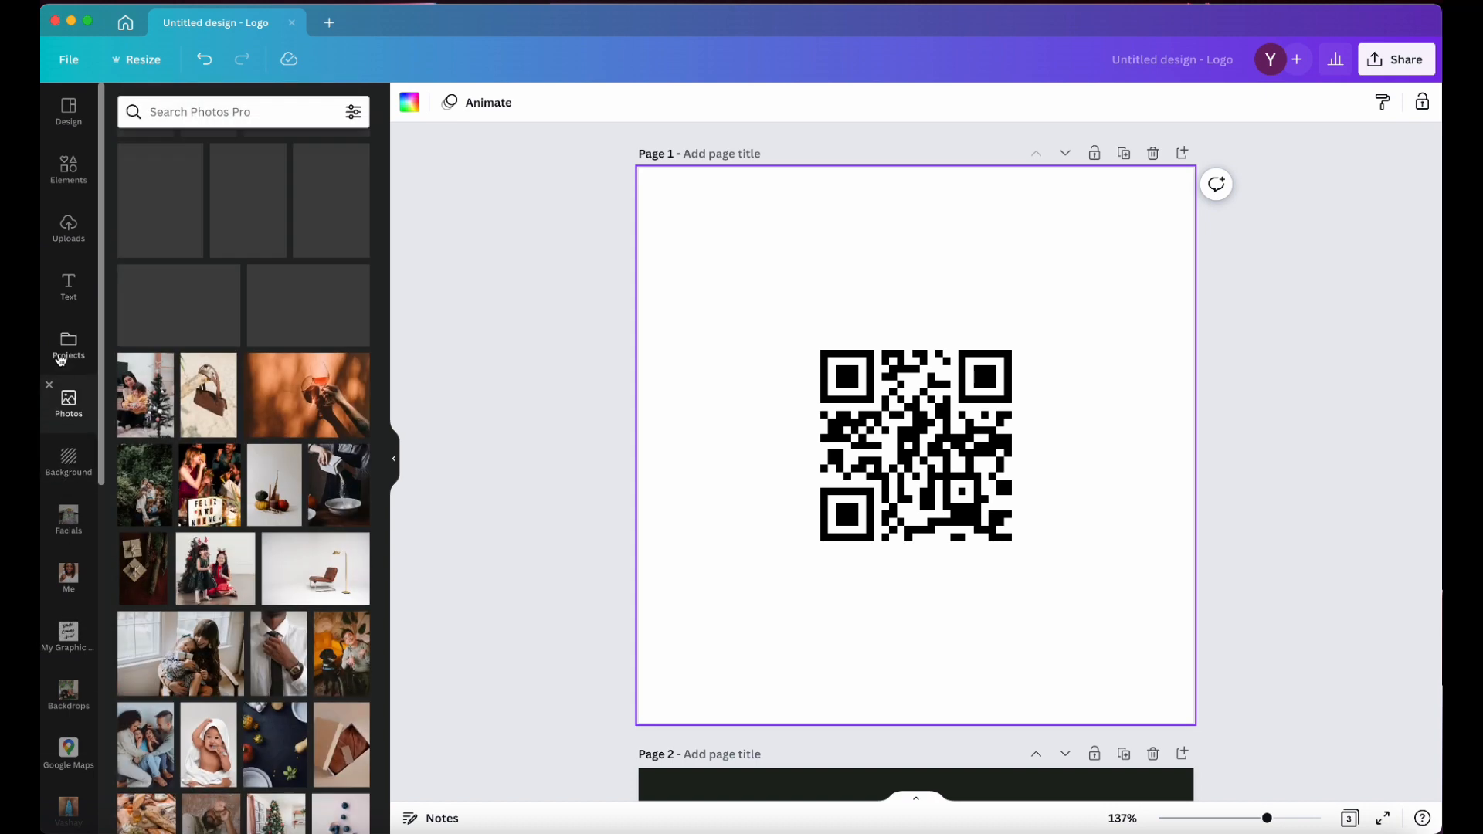
pyautogui.click(69, 343)
pyautogui.click(69, 286)
pyautogui.click(71, 224)
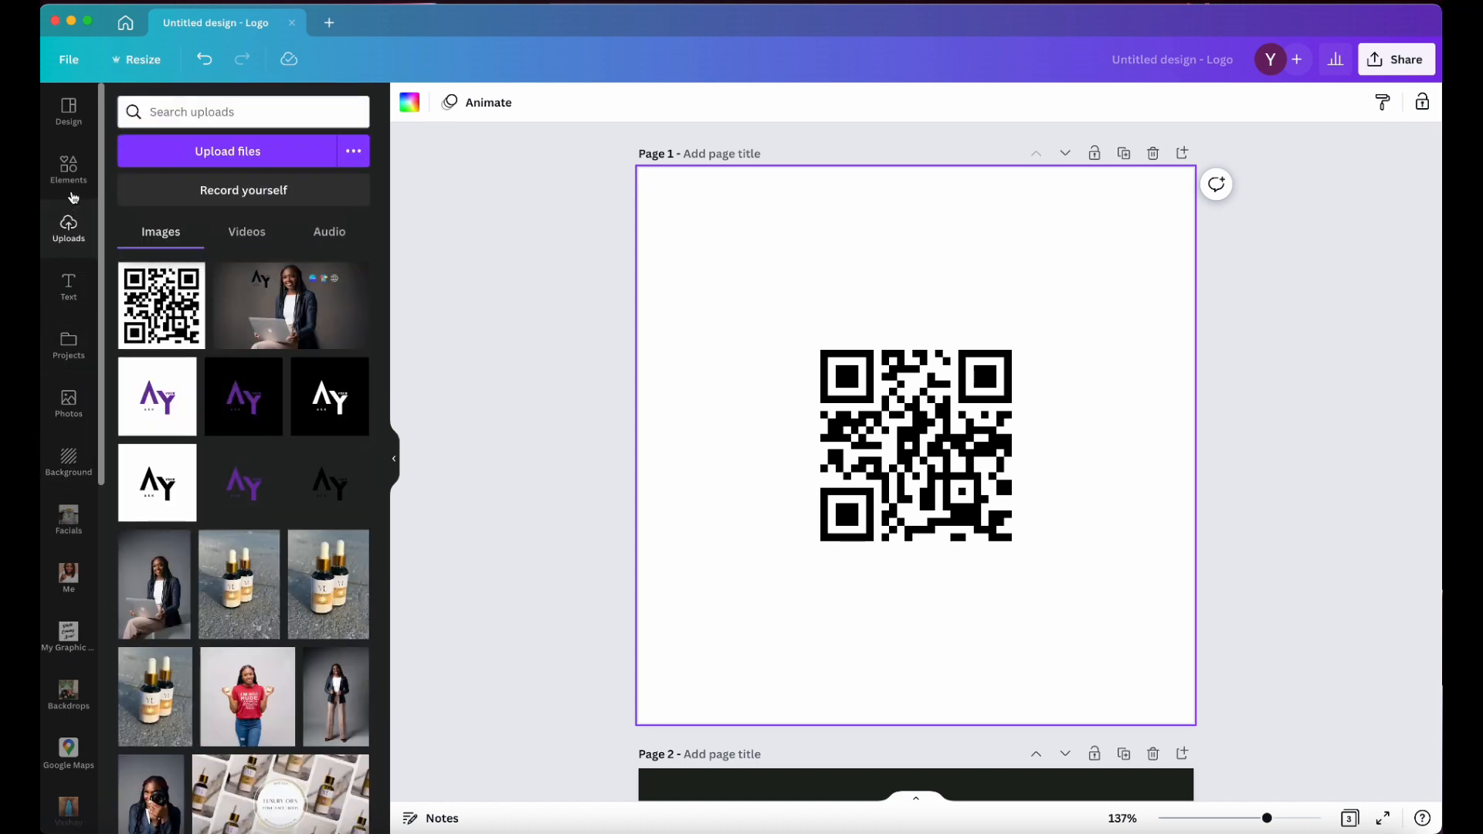
pyautogui.click(68, 166)
pyautogui.click(65, 104)
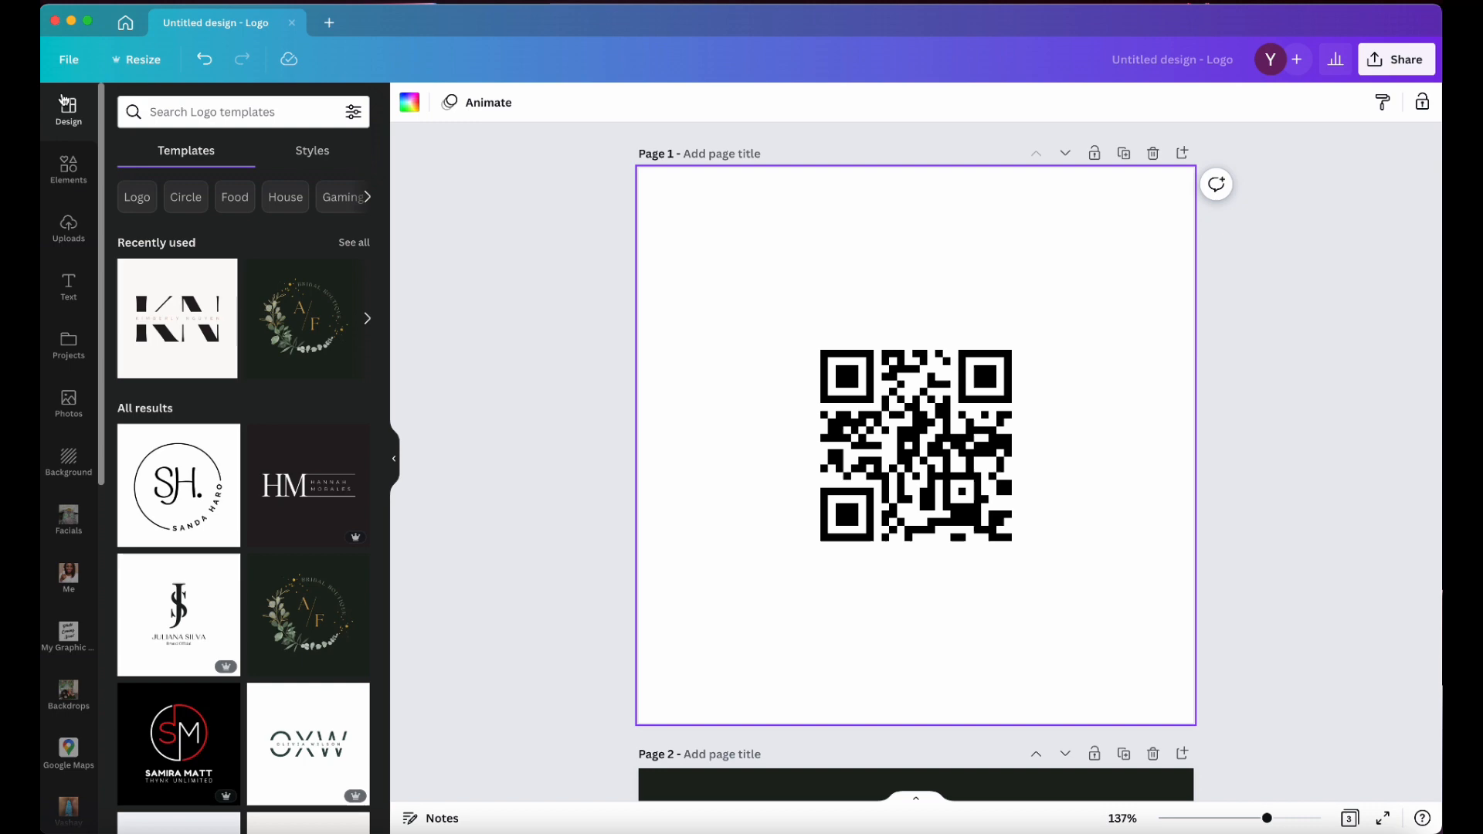
pyautogui.click(68, 165)
pyautogui.click(73, 117)
pyautogui.click(68, 167)
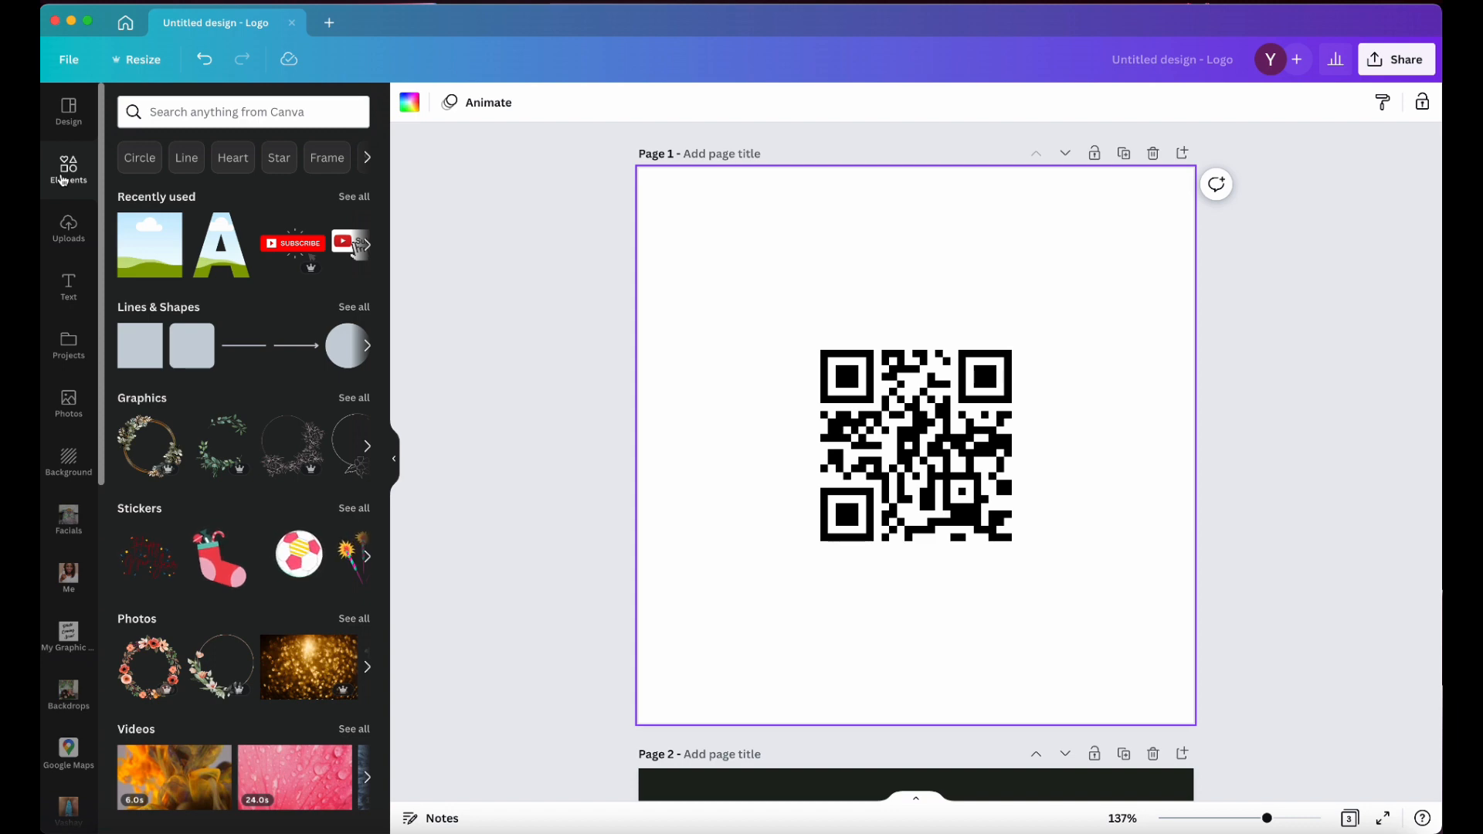
pyautogui.click(69, 243)
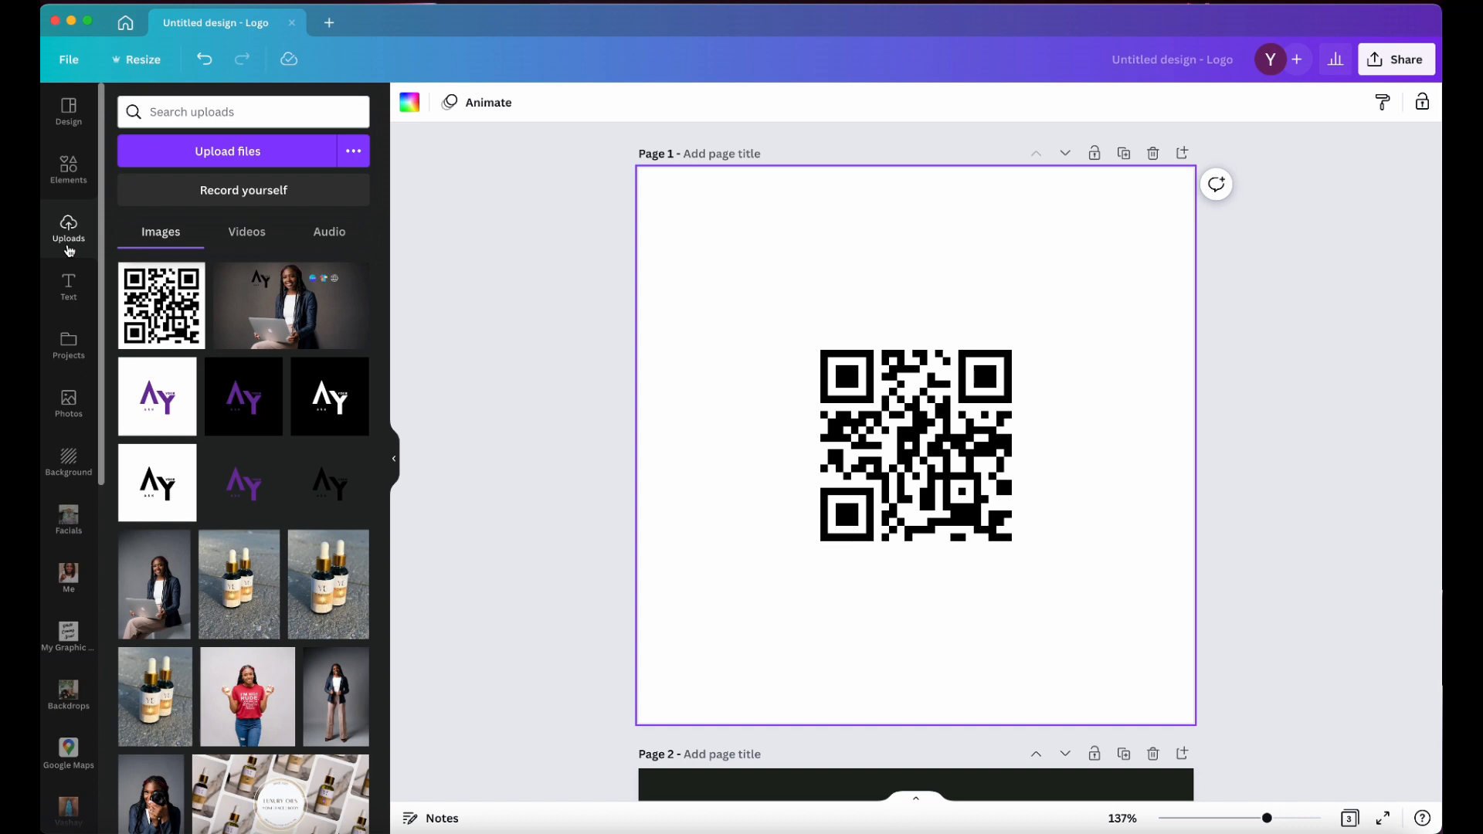